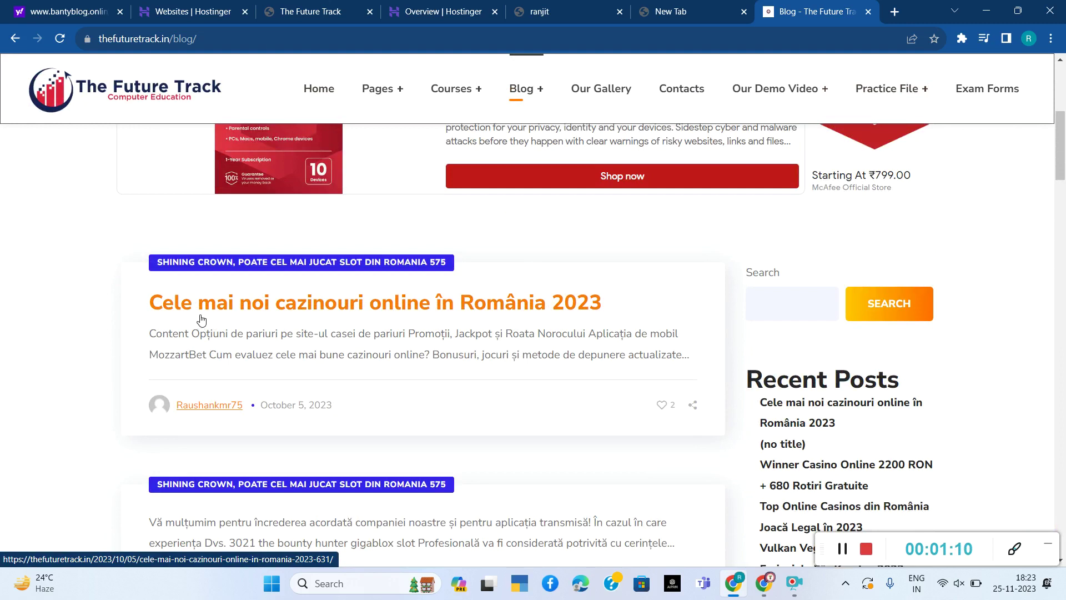
- Scroll down The Future Track blog listing and go to page 2
{"action": "scroll", "coordinate": [482, 391], "scroll_direction": "down", "scroll_amount": 5}
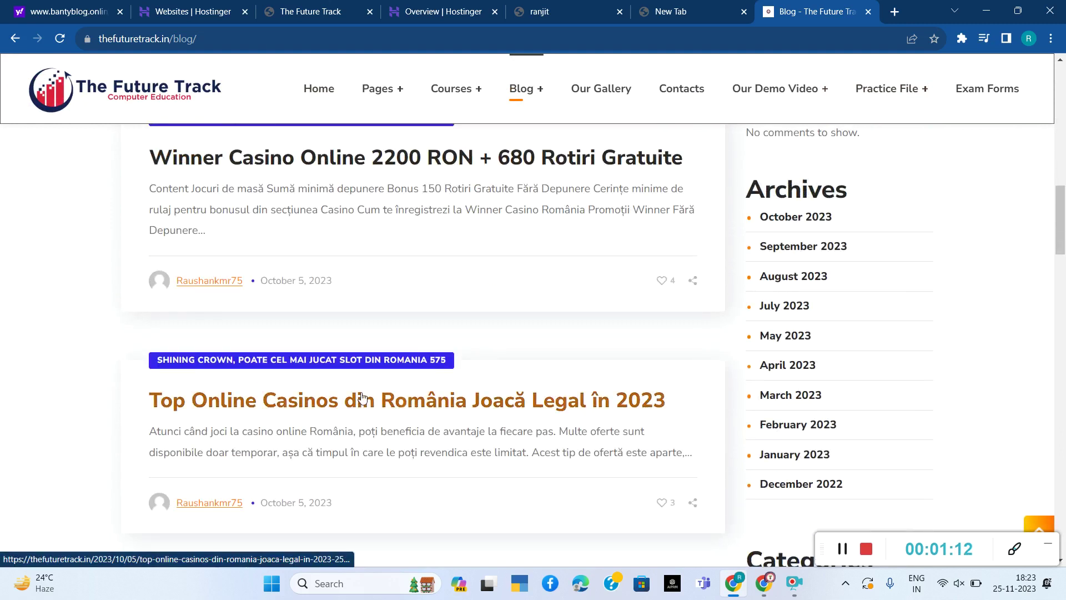
{"action": "scroll", "coordinate": [395, 400], "scroll_direction": "down", "scroll_amount": 7}
{"action": "scroll", "coordinate": [271, 358], "scroll_direction": "down", "scroll_amount": 3}
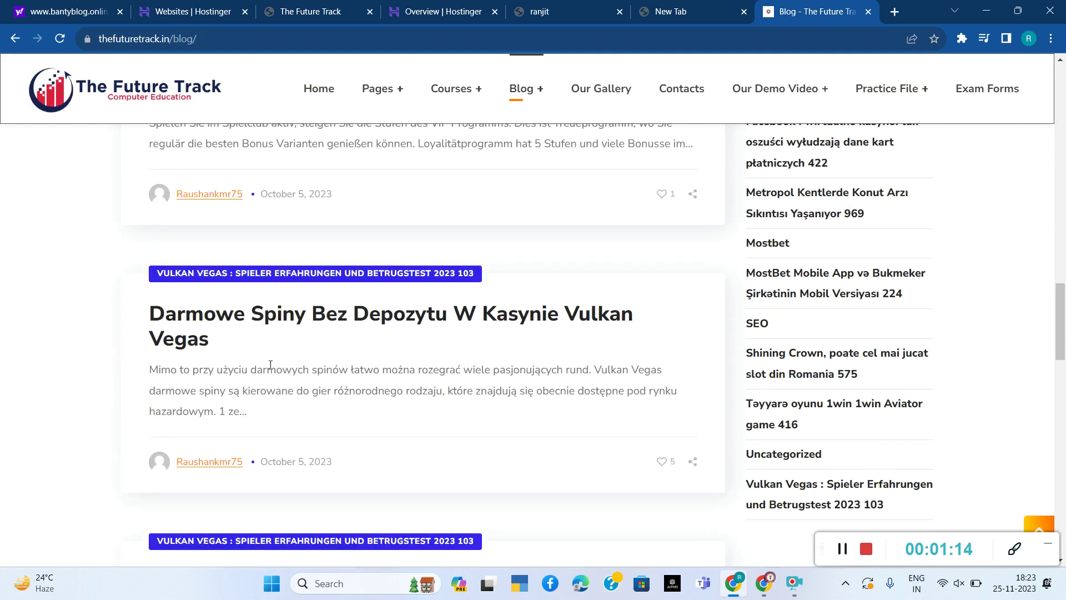
{"action": "scroll", "coordinate": [365, 346], "scroll_direction": "down", "scroll_amount": 5}
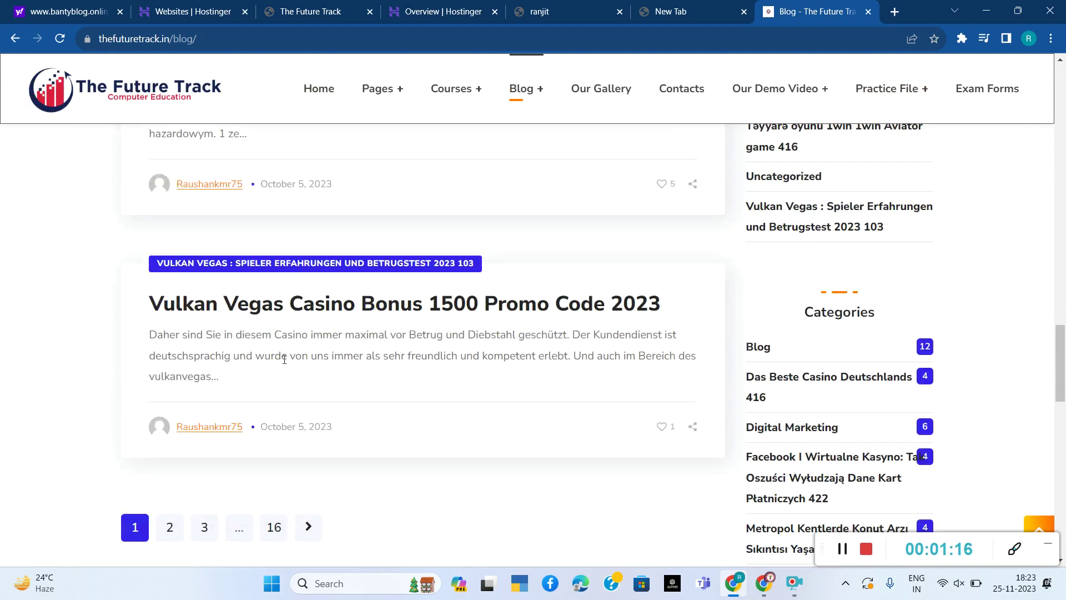
{"action": "left_click", "coordinate": [170, 527]}
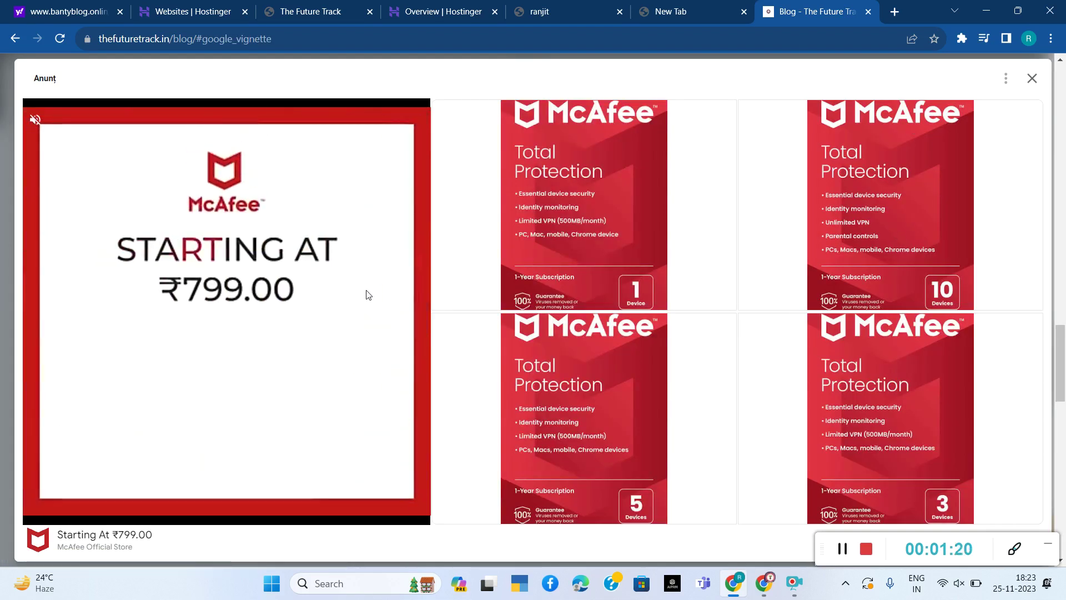
- Dismiss the full-screen advertisement and browse blog page 2
{"action": "left_click", "coordinate": [1031, 78]}
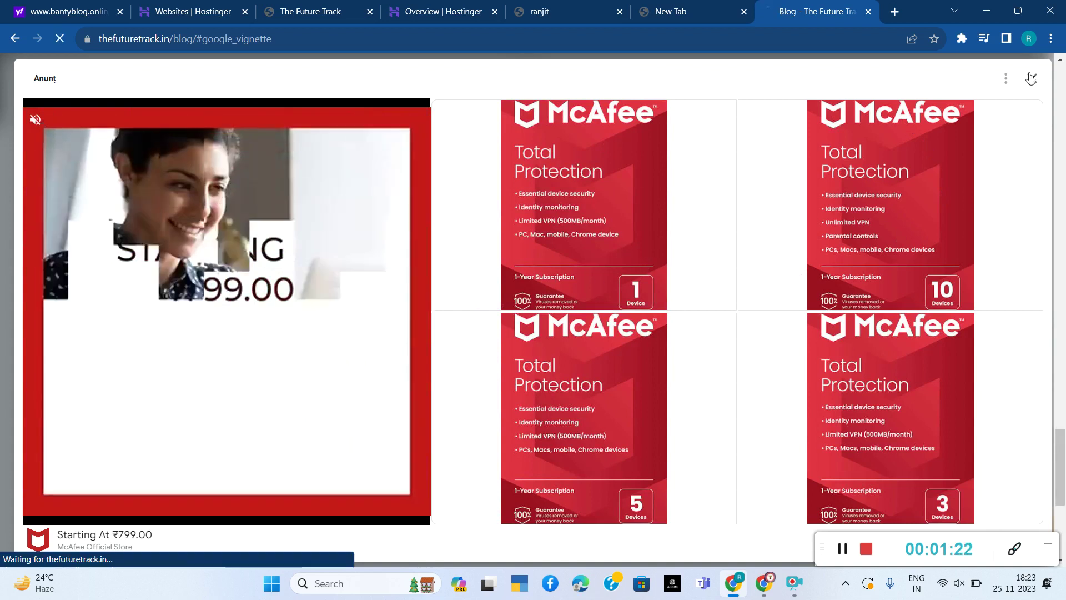
{"action": "scroll", "coordinate": [504, 265], "scroll_direction": "down", "scroll_amount": 1}
{"action": "scroll", "coordinate": [504, 265], "scroll_direction": "down", "scroll_amount": 10}
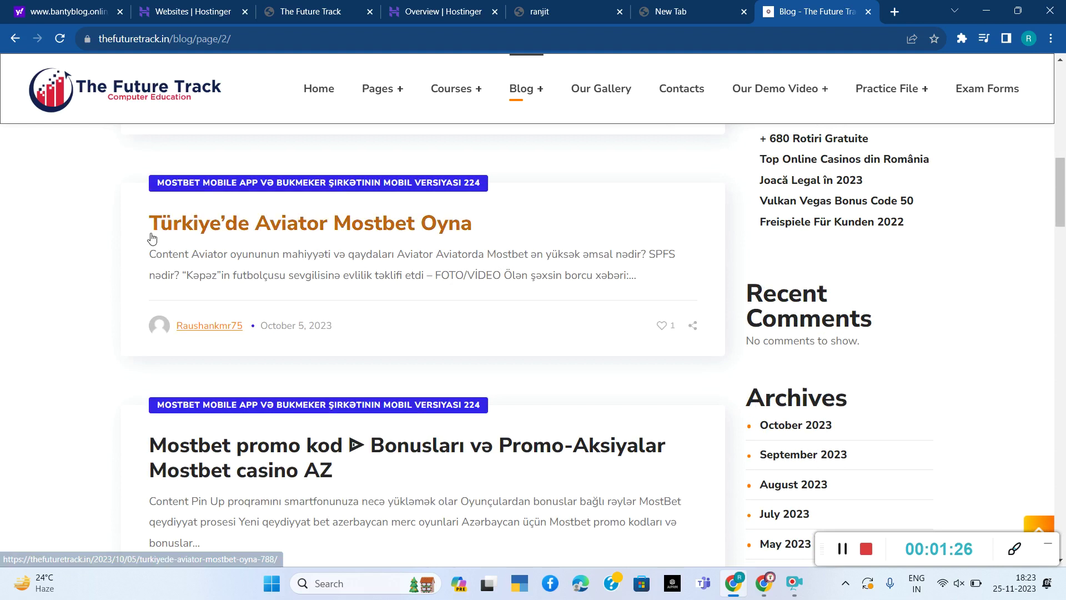
{"action": "scroll", "coordinate": [368, 244], "scroll_direction": "down", "scroll_amount": 5}
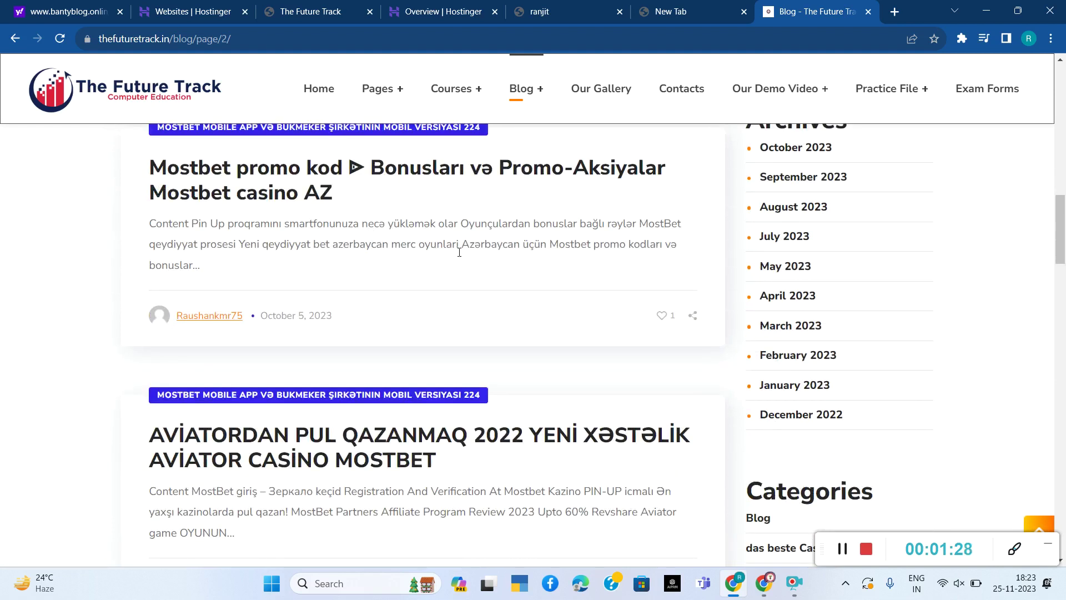
{"action": "scroll", "coordinate": [369, 250], "scroll_direction": "down", "scroll_amount": 5}
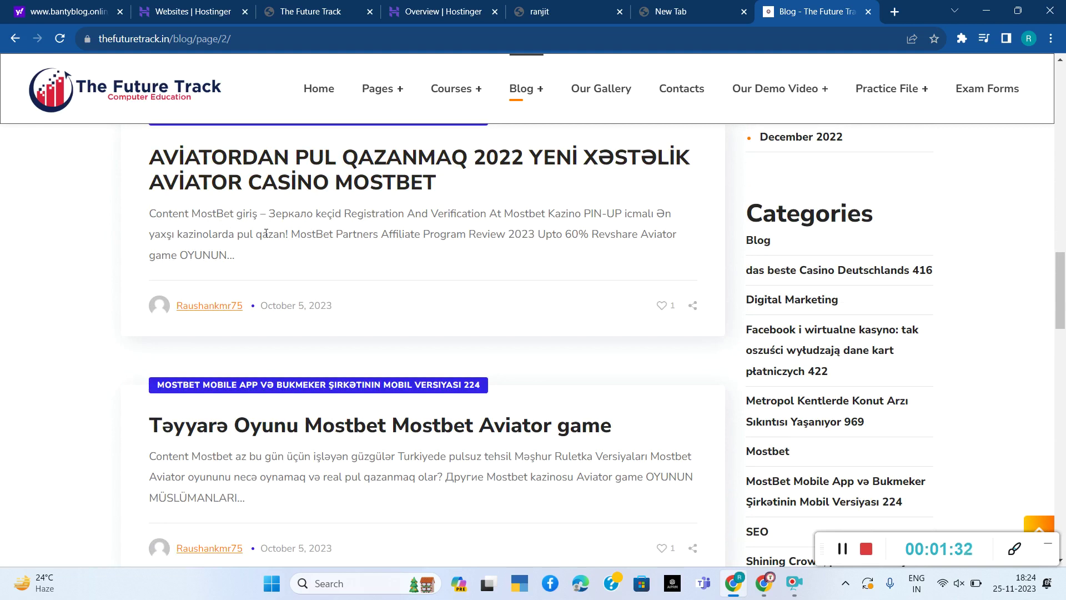
{"action": "scroll", "coordinate": [266, 233], "scroll_direction": "up", "scroll_amount": 20}
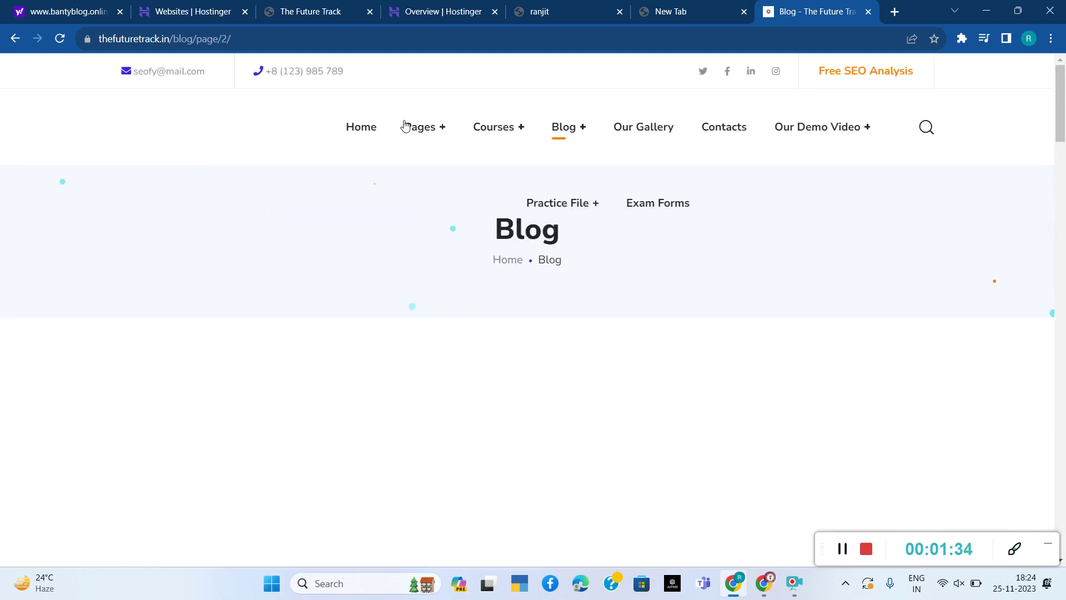
- Load google.com in a new browser tab
{"action": "left_click", "coordinate": [895, 12]}
{"action": "type", "text": "google.com"}
{"action": "key", "text": "Return"}
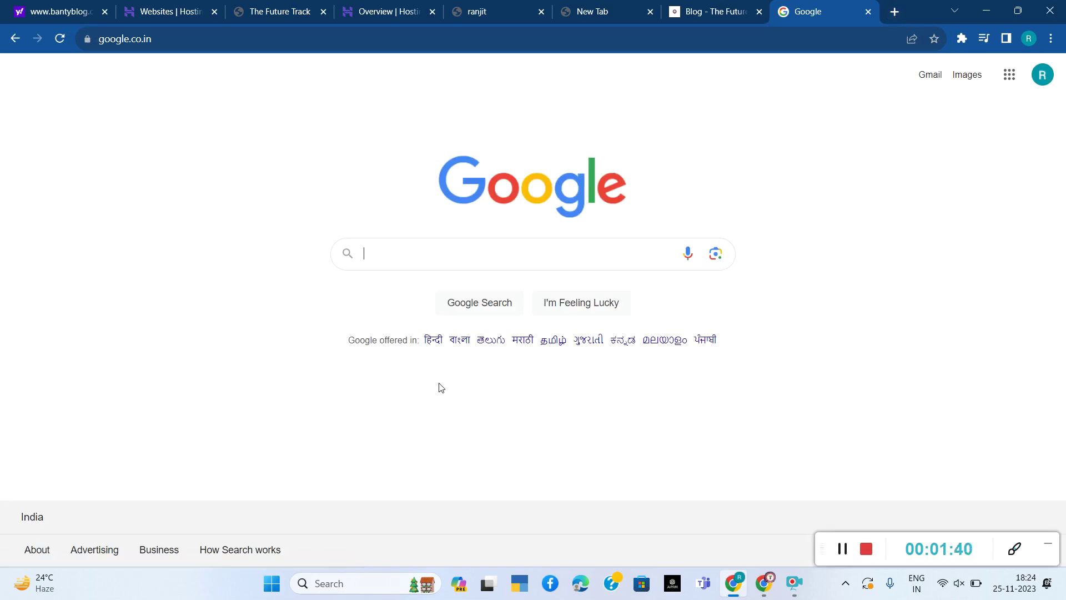
- Rerun the earlier Google search for The Future Track computer education, then close that tab
{"action": "left_click", "coordinate": [377, 263]}
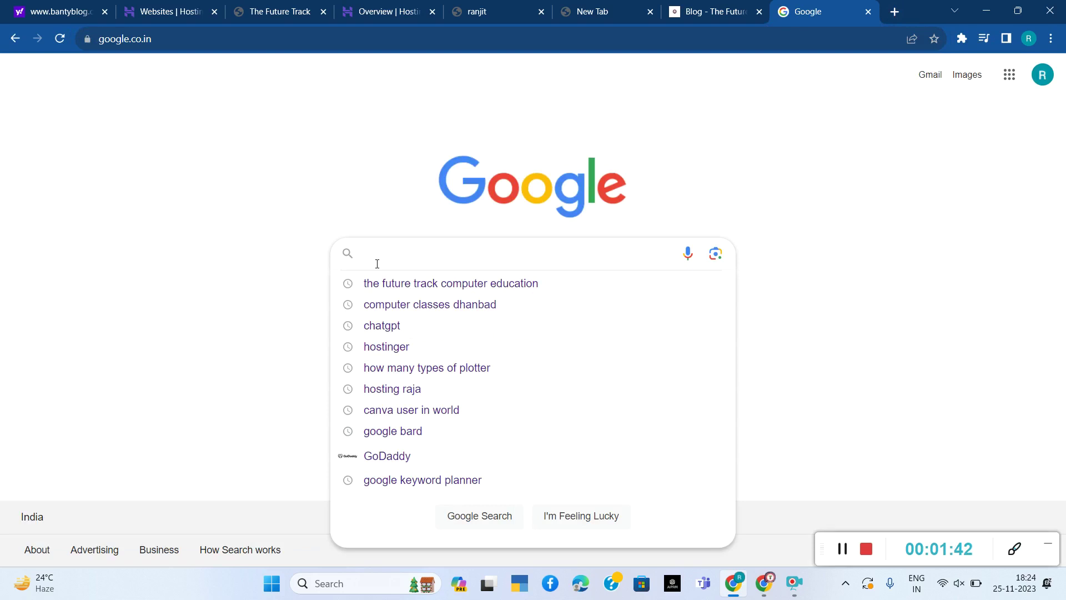
{"action": "key", "text": "Down"}
{"action": "key", "text": "Return"}
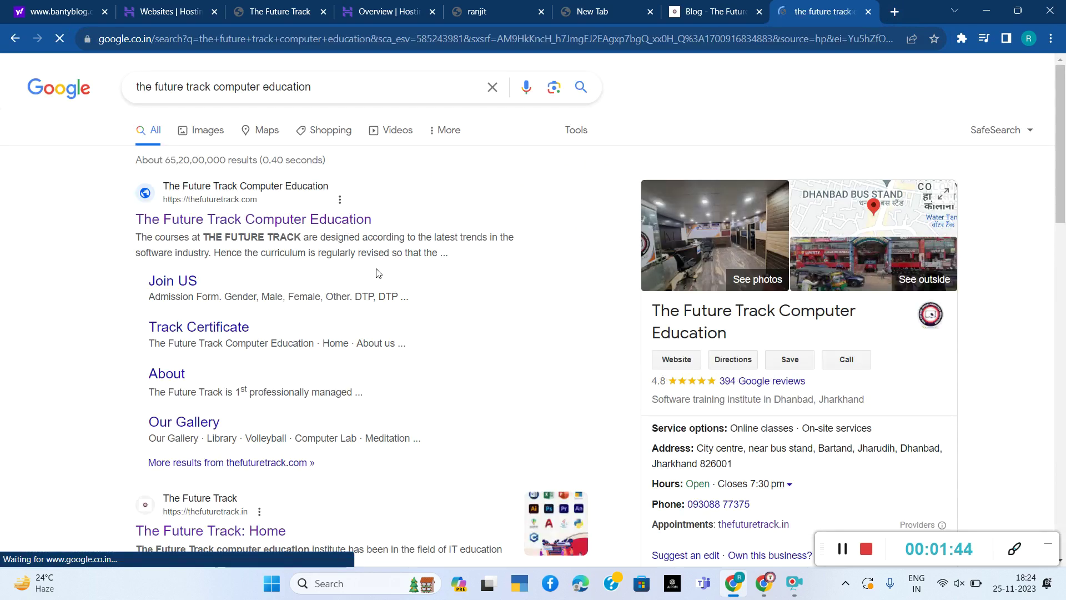
{"action": "left_click", "coordinate": [868, 12]}
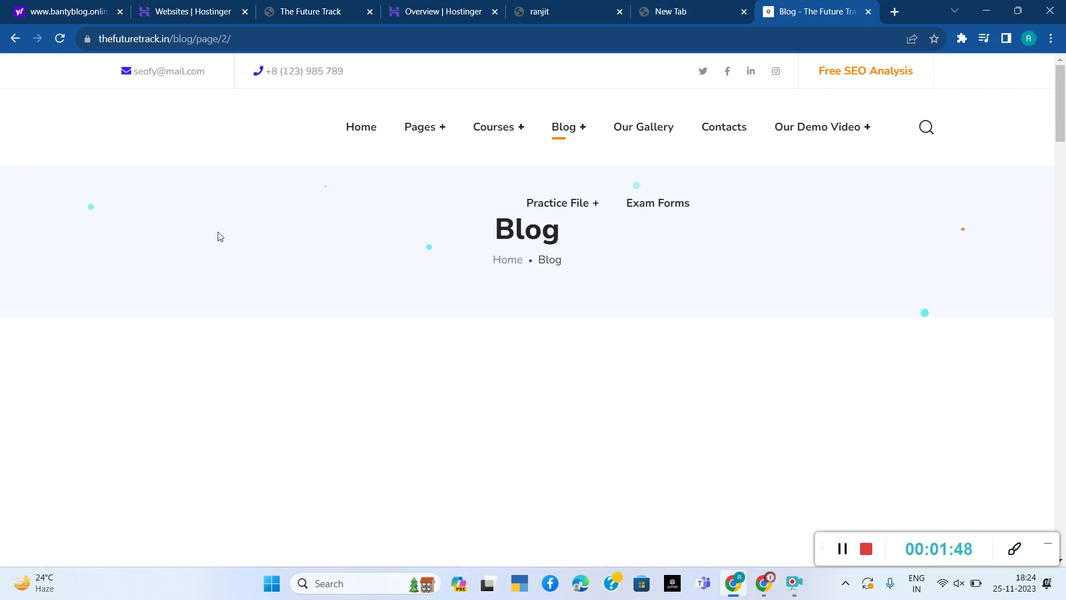
- Load the ranjit site's WordPress dashboard in its tab
{"action": "left_click", "coordinate": [451, 11]}
{"action": "left_click", "coordinate": [562, 15]}
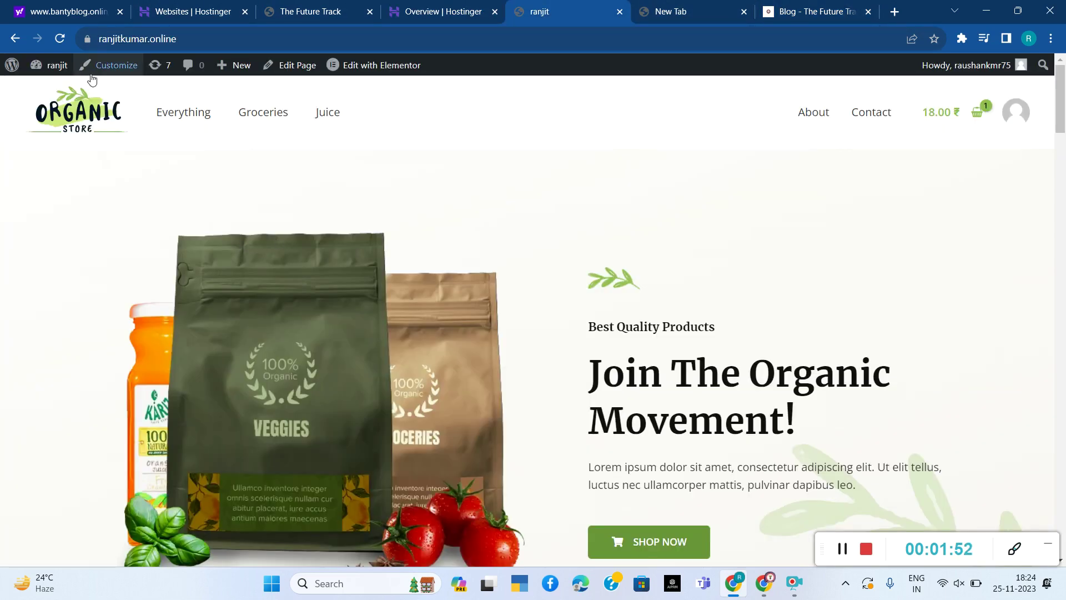
{"action": "mouse_move", "coordinate": [55, 65]}
{"action": "left_click", "coordinate": [61, 98]}
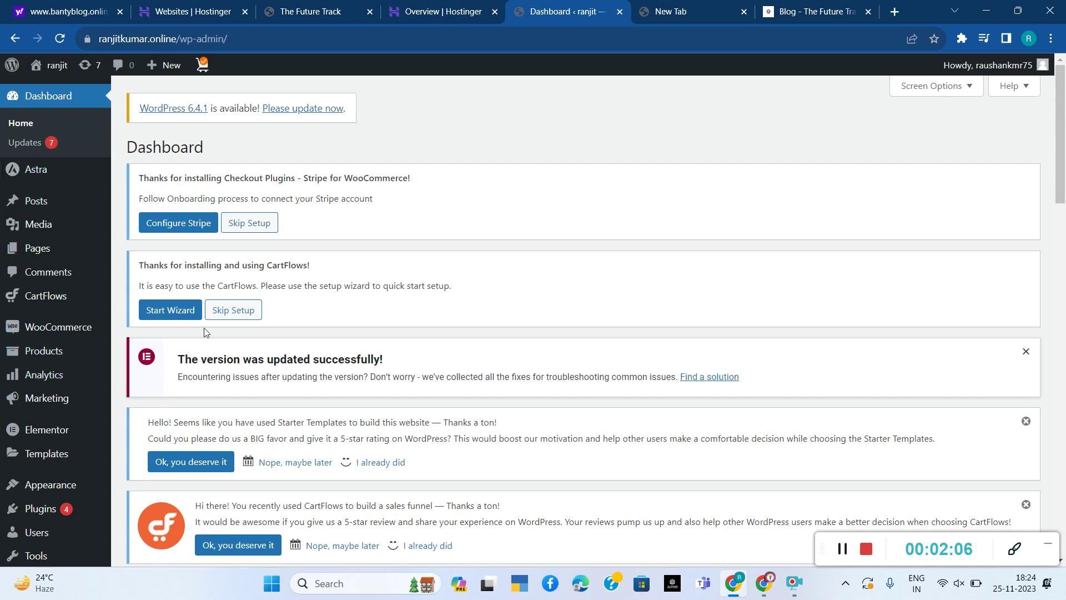
- Return to the Hostinger WordPress overview tab for ranjitkumar.online
{"action": "left_click", "coordinate": [321, 18]}
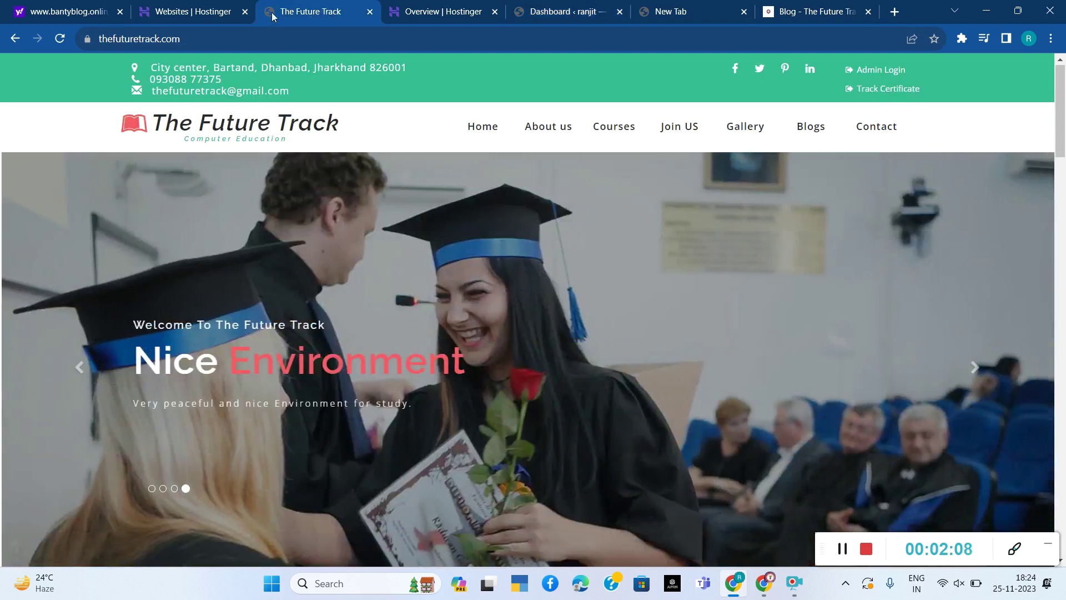
{"action": "left_click", "coordinate": [243, 8]}
{"action": "left_click", "coordinate": [315, 18]}
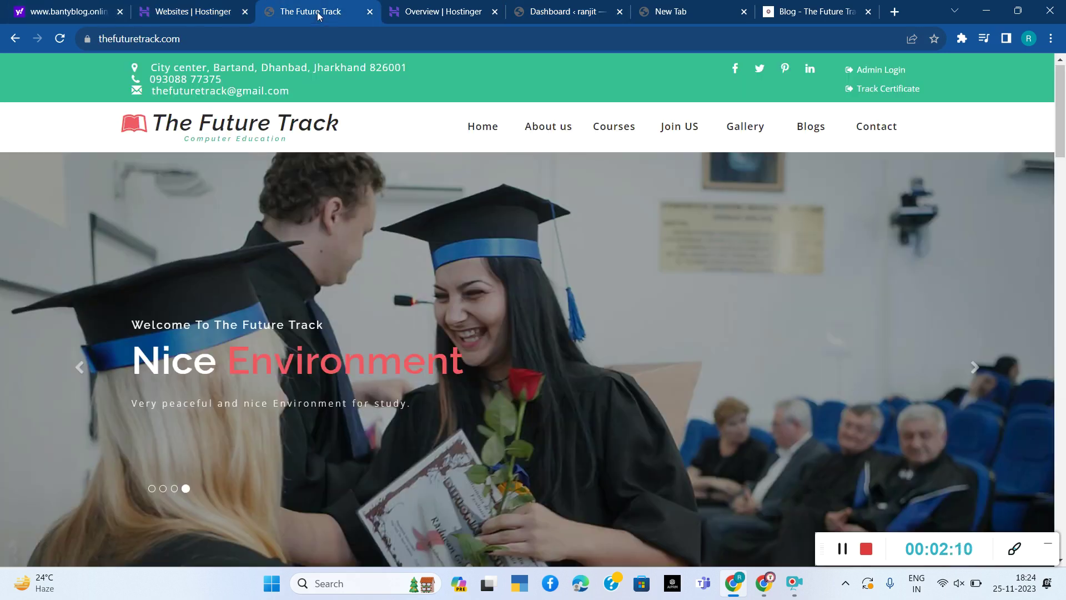
{"action": "left_click", "coordinate": [436, 17]}
- Start installing another WordPress on ranjitkumar.online from Site Installs
{"action": "scroll", "coordinate": [542, 373], "scroll_direction": "down", "scroll_amount": 8}
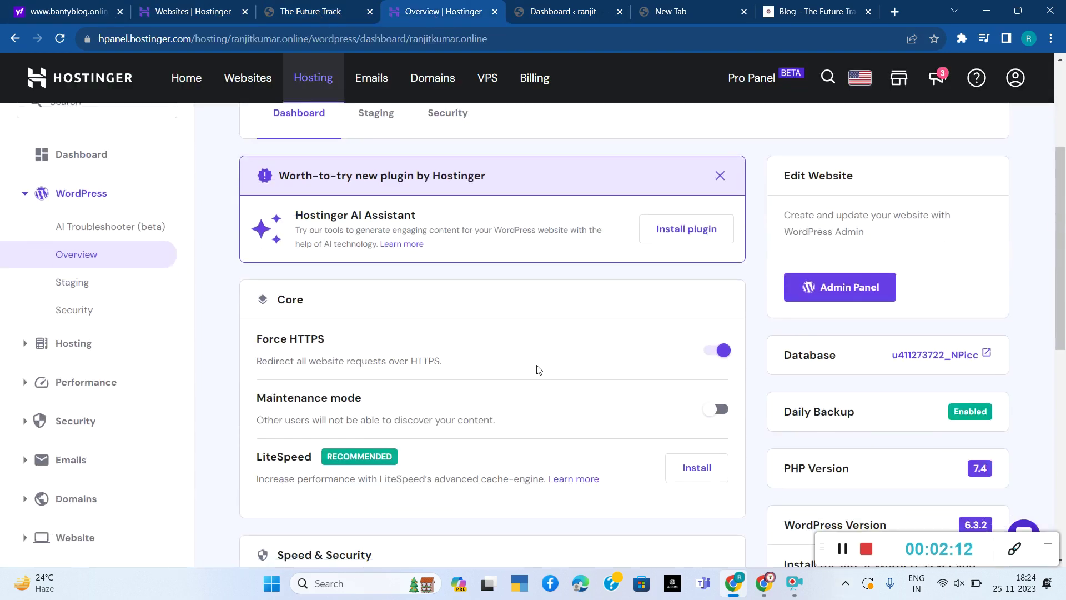
{"action": "scroll", "coordinate": [366, 288], "scroll_direction": "up", "scroll_amount": 5}
{"action": "scroll", "coordinate": [366, 288], "scroll_direction": "up", "scroll_amount": 2}
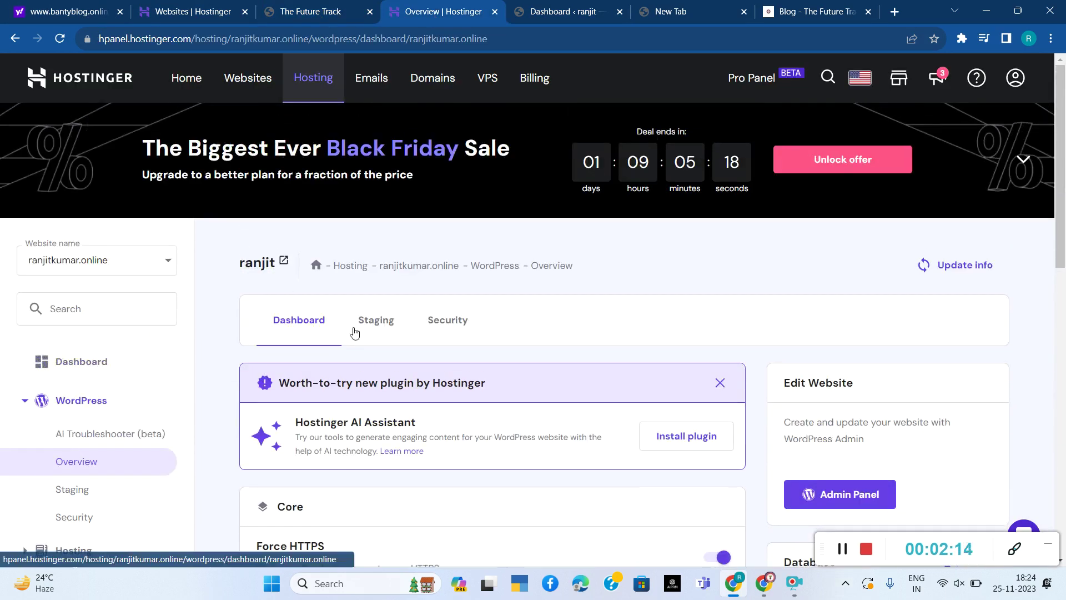
{"action": "scroll", "coordinate": [534, 386], "scroll_direction": "down", "scroll_amount": 10}
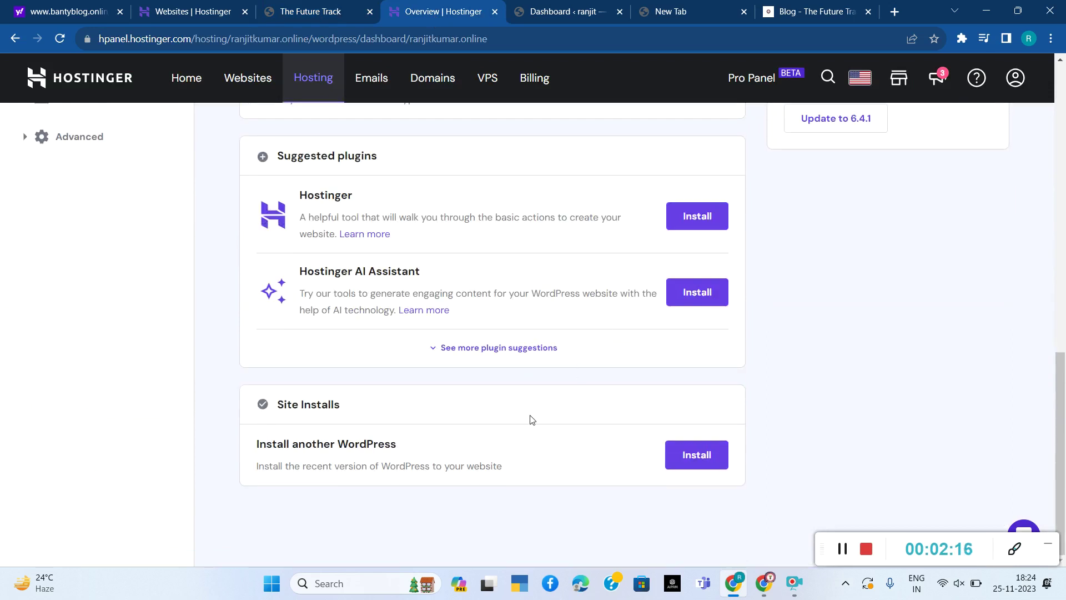
{"action": "left_click", "coordinate": [678, 466]}
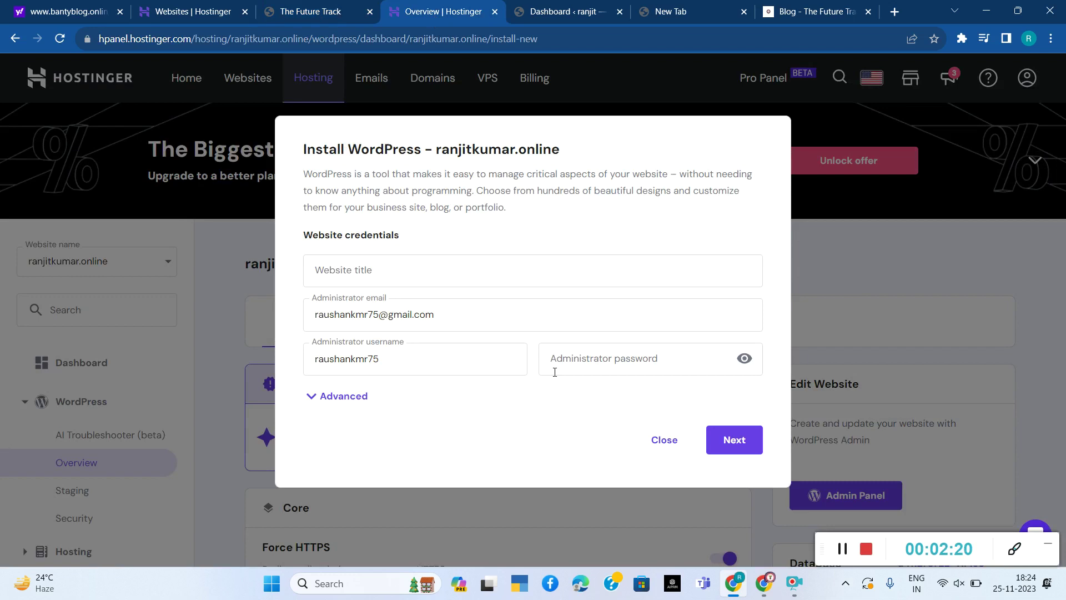
- Enter the site title and an administrator password, then dismiss the password breach warning
{"action": "left_click", "coordinate": [390, 265]}
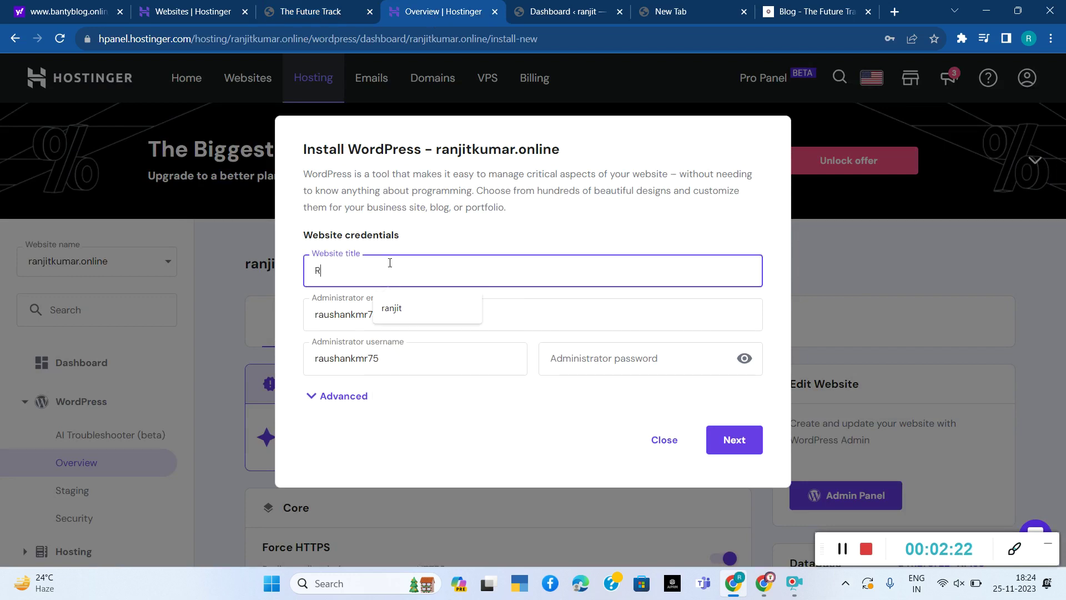
{"action": "left_click", "coordinate": [609, 355]}
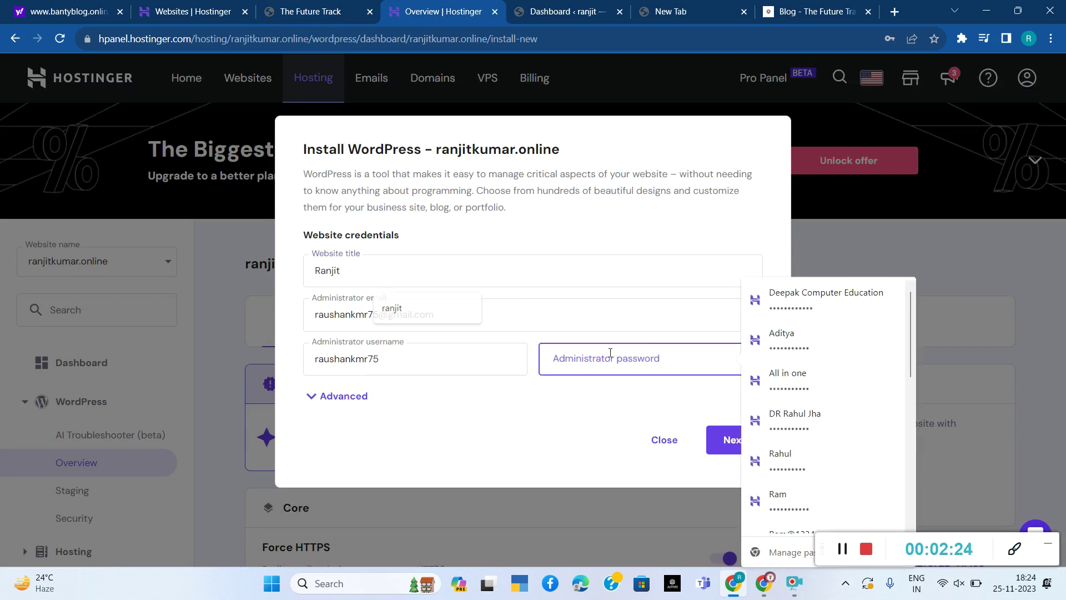
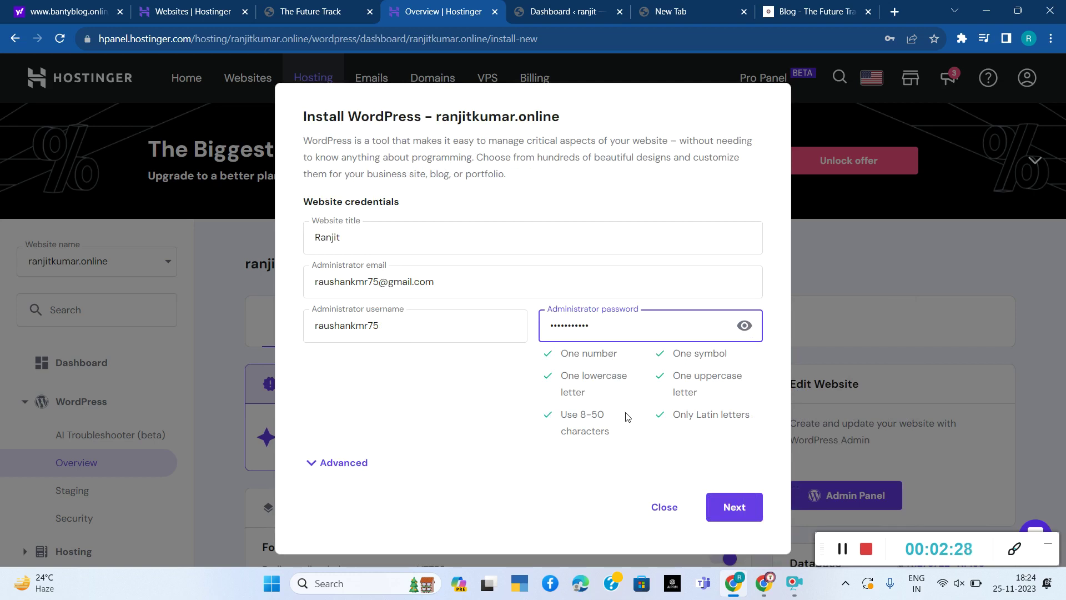
{"action": "left_click", "coordinate": [735, 506]}
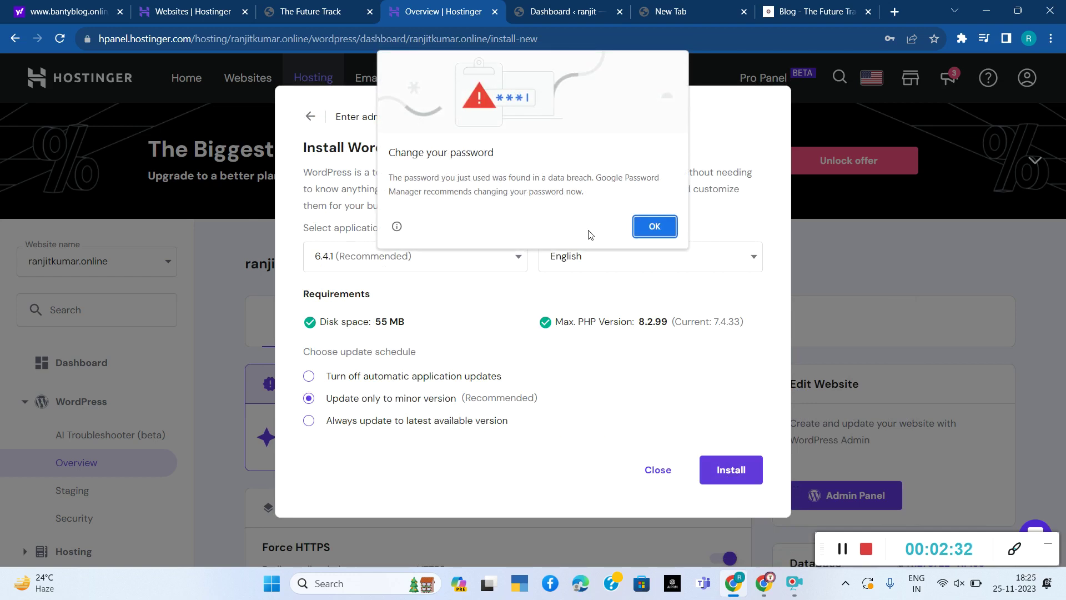
{"action": "left_click", "coordinate": [653, 226]}
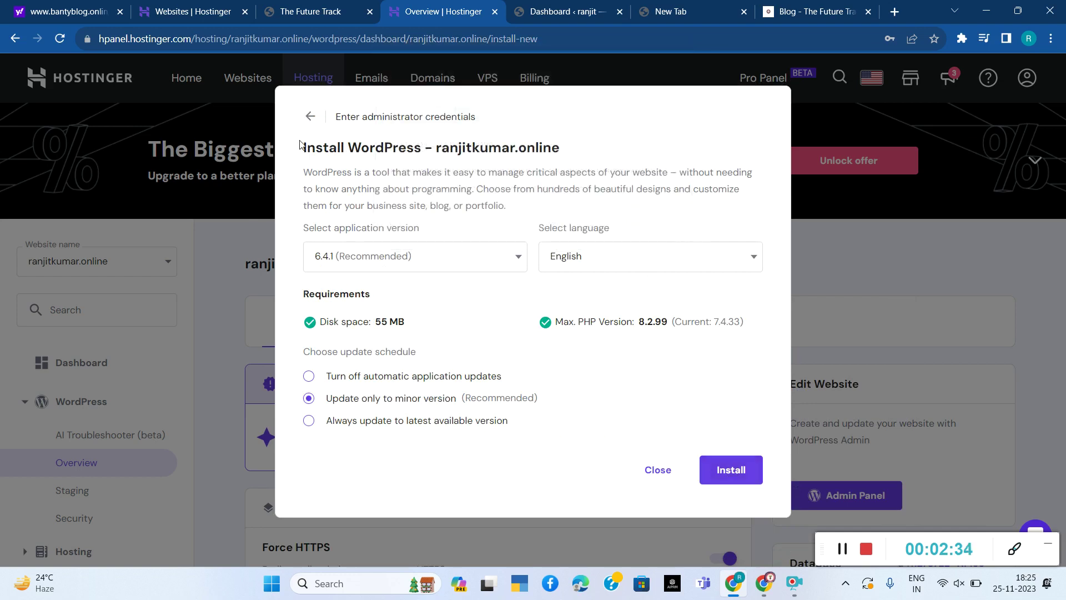
- Replace the administrator password with a new one and start the WordPress installation
{"action": "left_click", "coordinate": [310, 116]}
{"action": "left_click", "coordinate": [598, 326]}
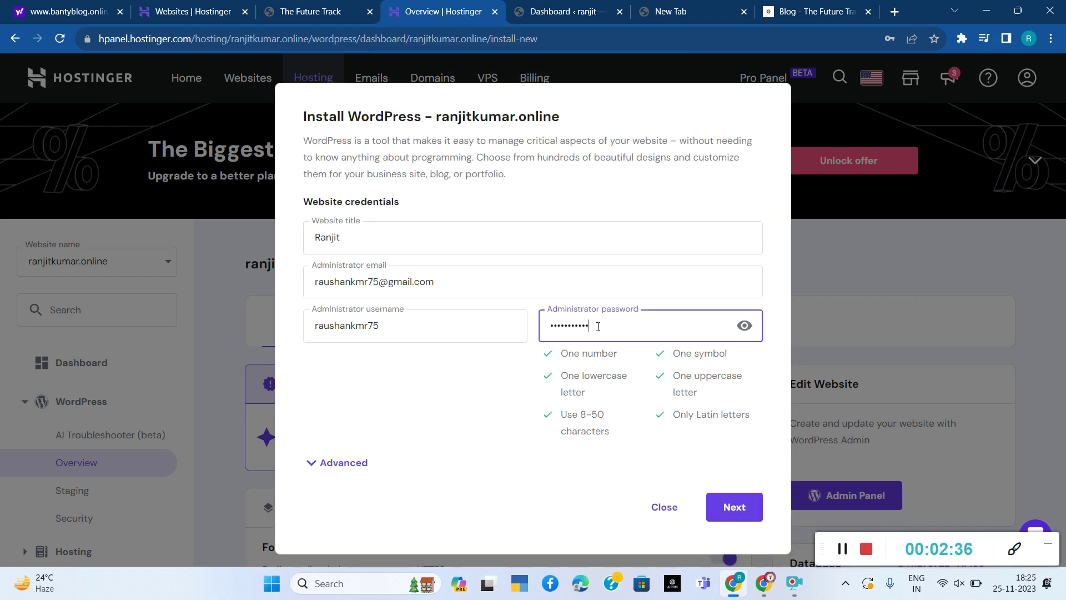
{"action": "key", "text": "ctrl+a"}
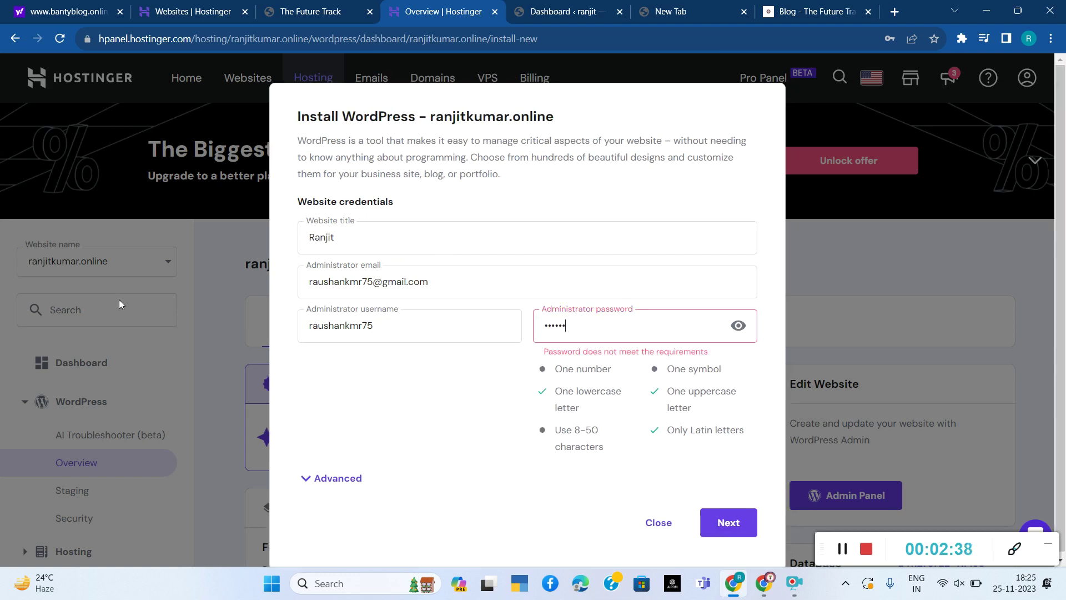
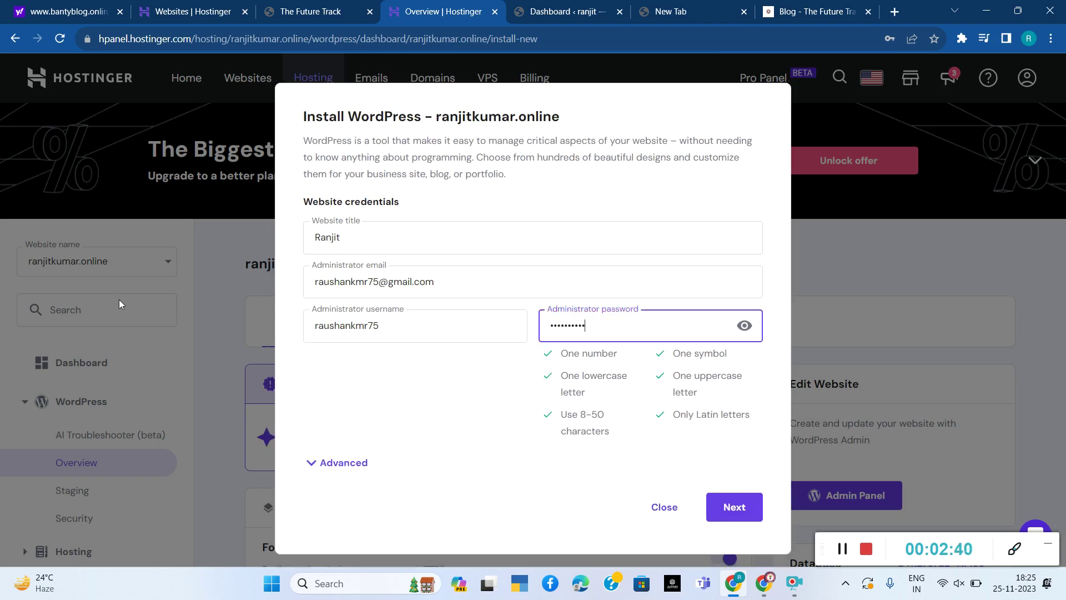
{"action": "left_click", "coordinate": [734, 507]}
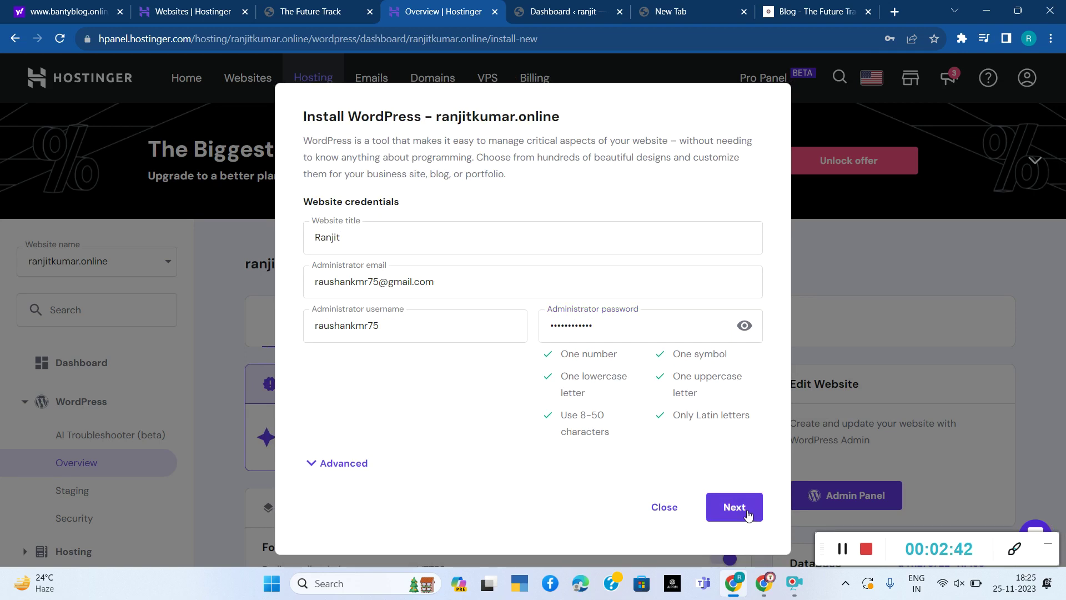
{"action": "left_click", "coordinate": [728, 472]}
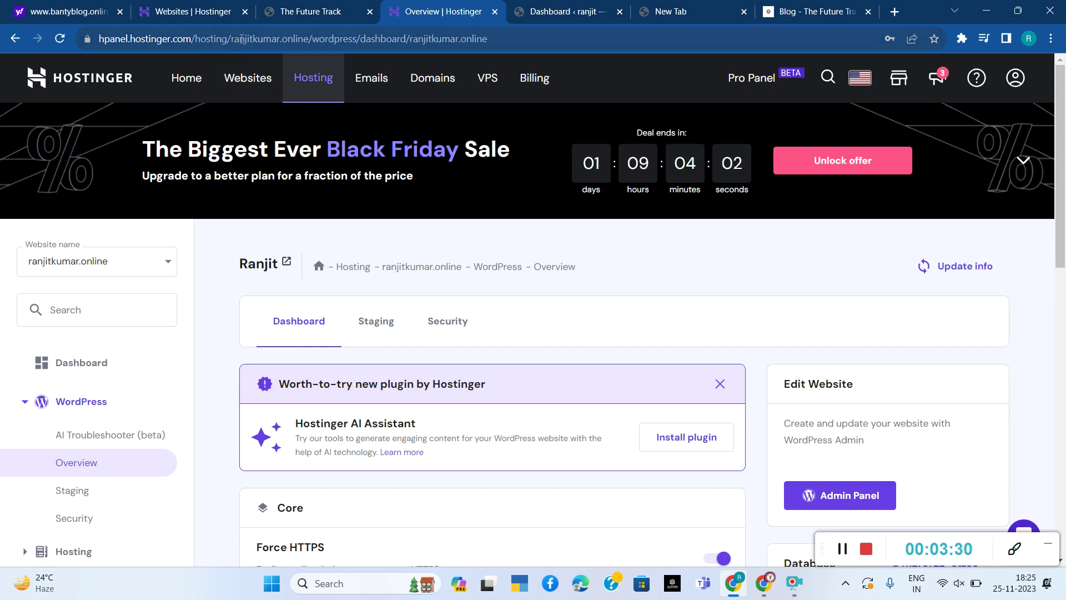
- Open the WordPress Admin Panel once the installation finishes
{"action": "left_click", "coordinate": [838, 496]}
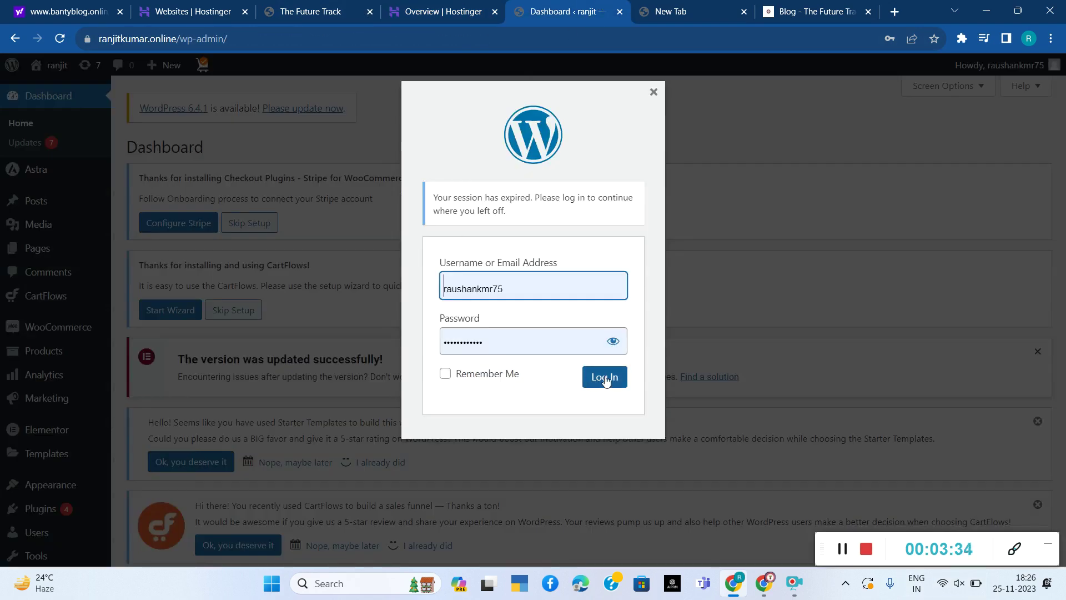
- Dismiss the session-expired prompt and log in with the prefilled credentials
{"action": "left_click", "coordinate": [654, 93]}
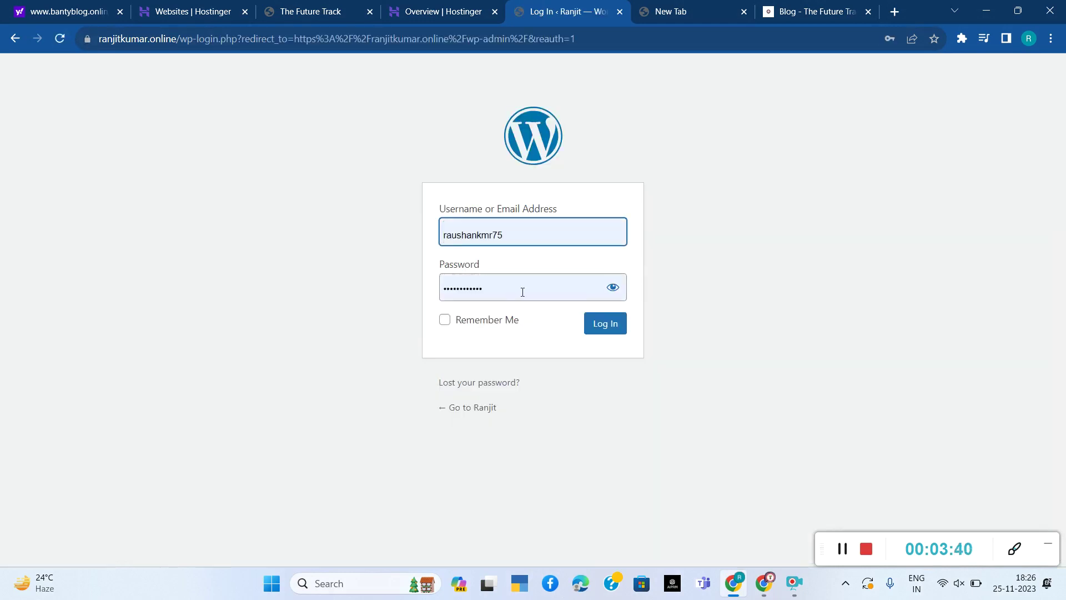
{"action": "left_click", "coordinate": [612, 288]}
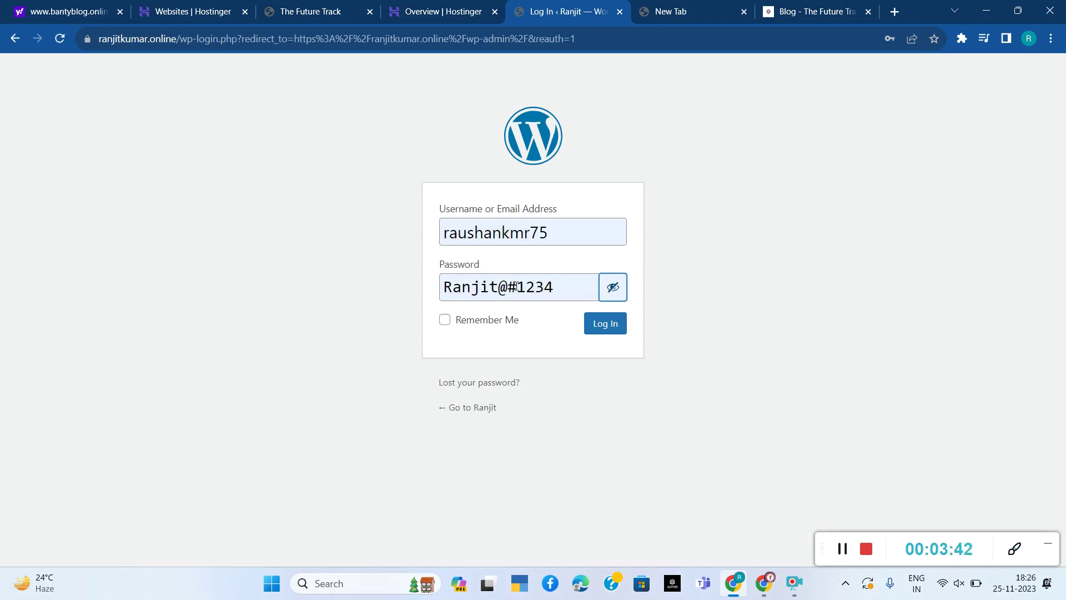
{"action": "left_click", "coordinate": [608, 329]}
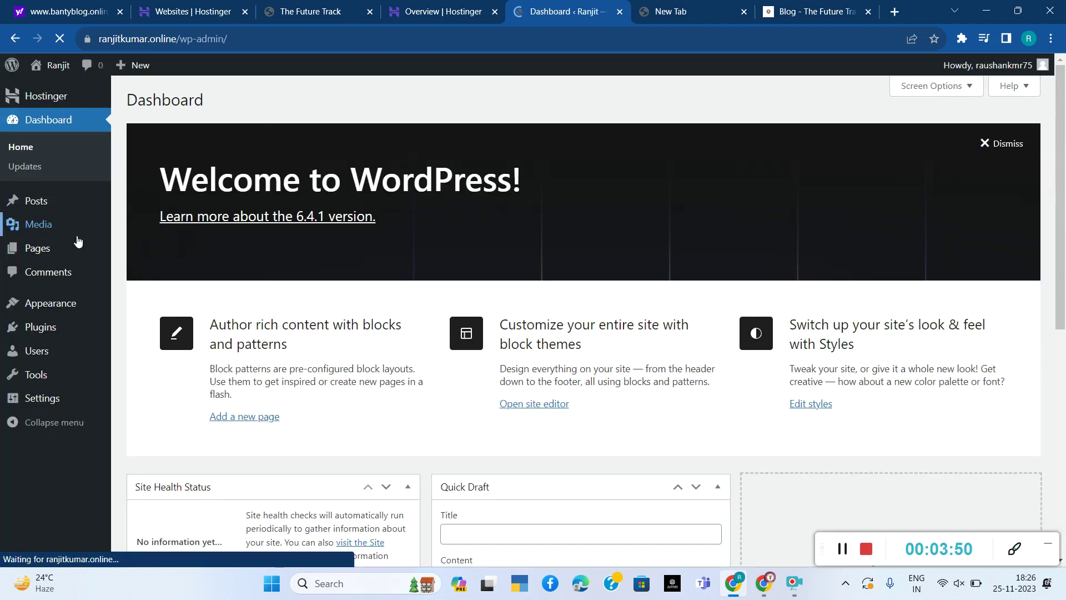
- View the live ranjitkumar.online homepage and scroll through it
{"action": "mouse_move", "coordinate": [70, 68]}
{"action": "left_click", "coordinate": [67, 94]}
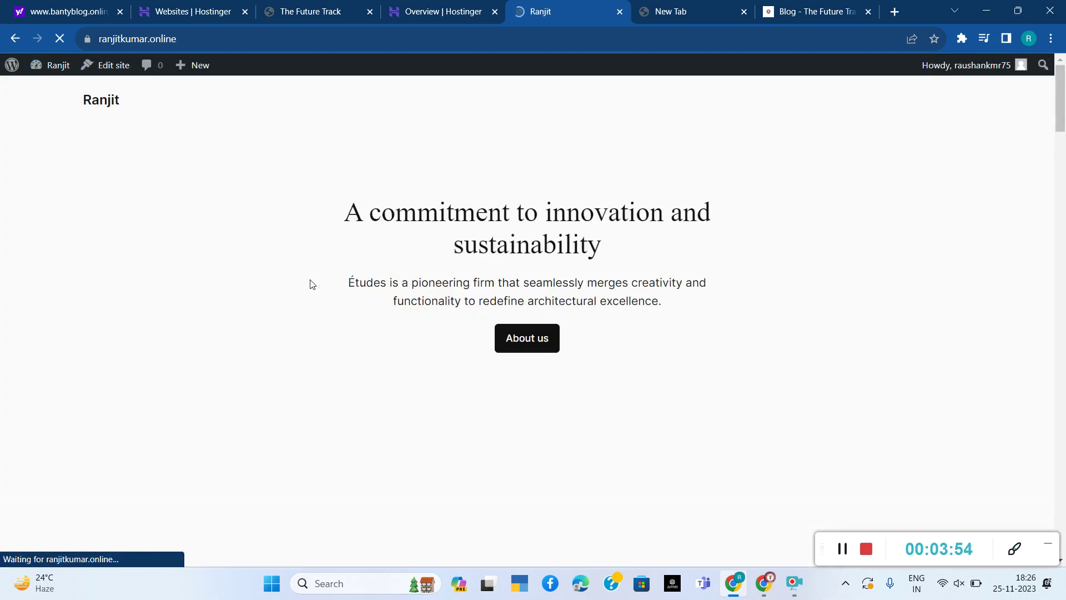
{"action": "scroll", "coordinate": [405, 338], "scroll_direction": "down", "scroll_amount": 20}
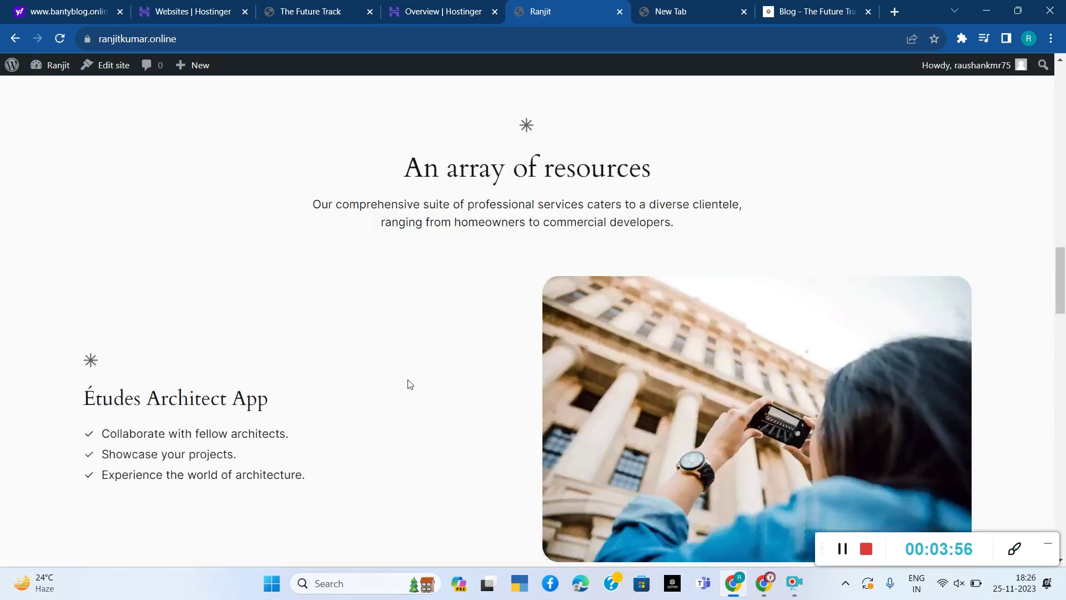
{"action": "scroll", "coordinate": [408, 383], "scroll_direction": "down", "scroll_amount": 6}
- Return to the admin dashboard and open the All Posts list
{"action": "mouse_move", "coordinate": [53, 67]}
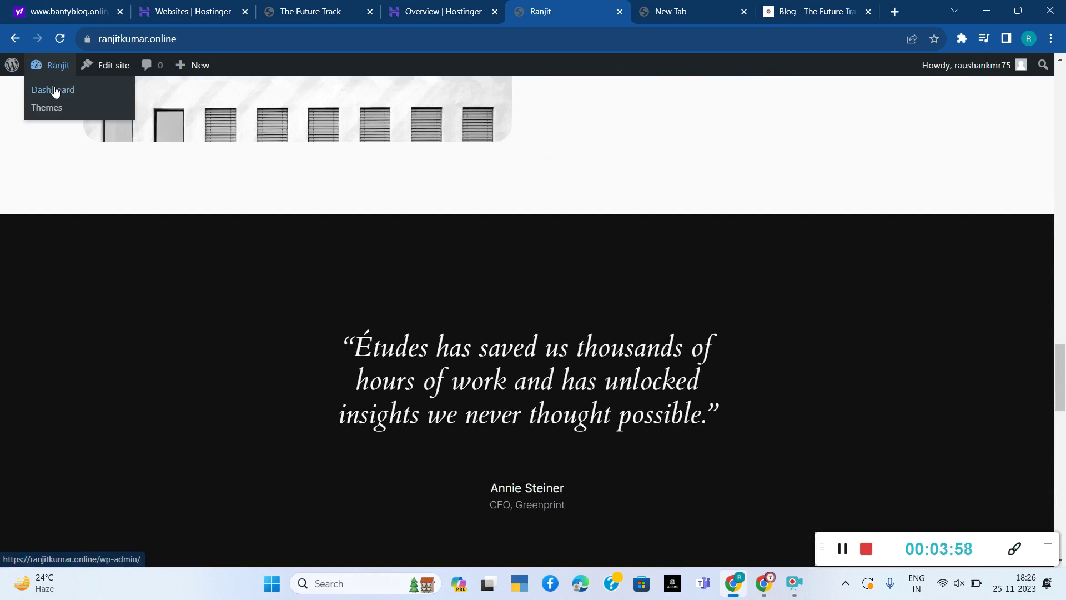
{"action": "left_click", "coordinate": [56, 107]}
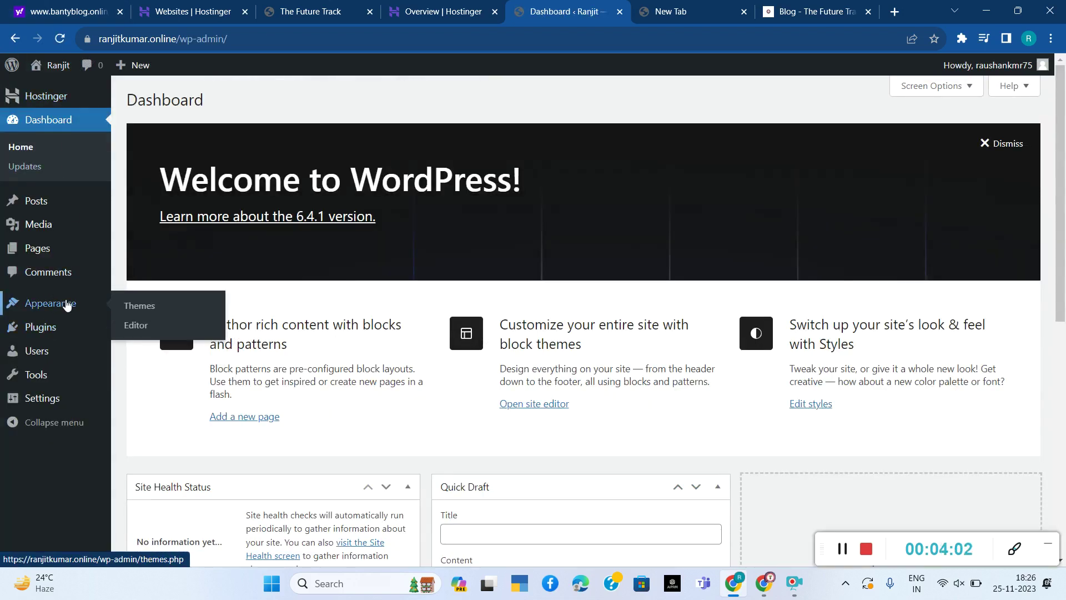
{"action": "mouse_move", "coordinate": [56, 245]}
{"action": "mouse_move", "coordinate": [42, 204]}
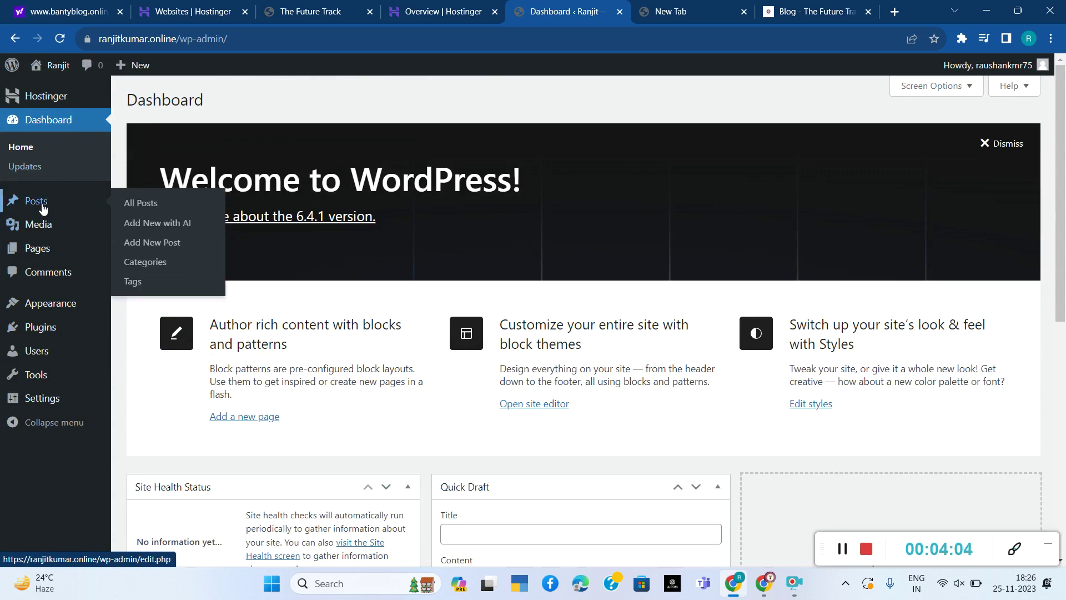
{"action": "left_click", "coordinate": [136, 209]}
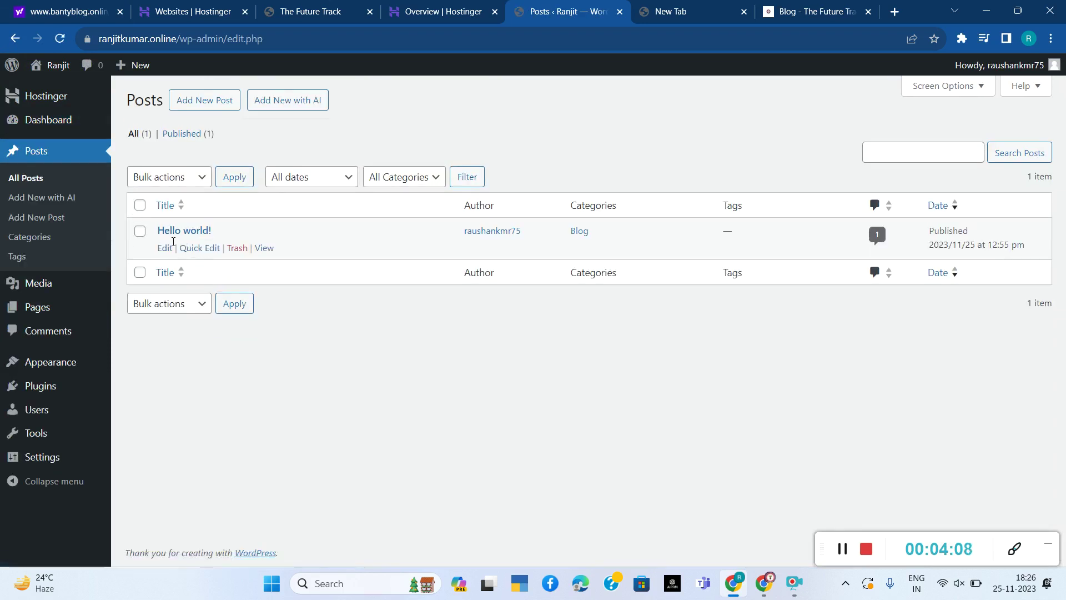
- Open All Pages from the Pages menu in the admin sidebar
{"action": "mouse_move", "coordinate": [45, 310]}
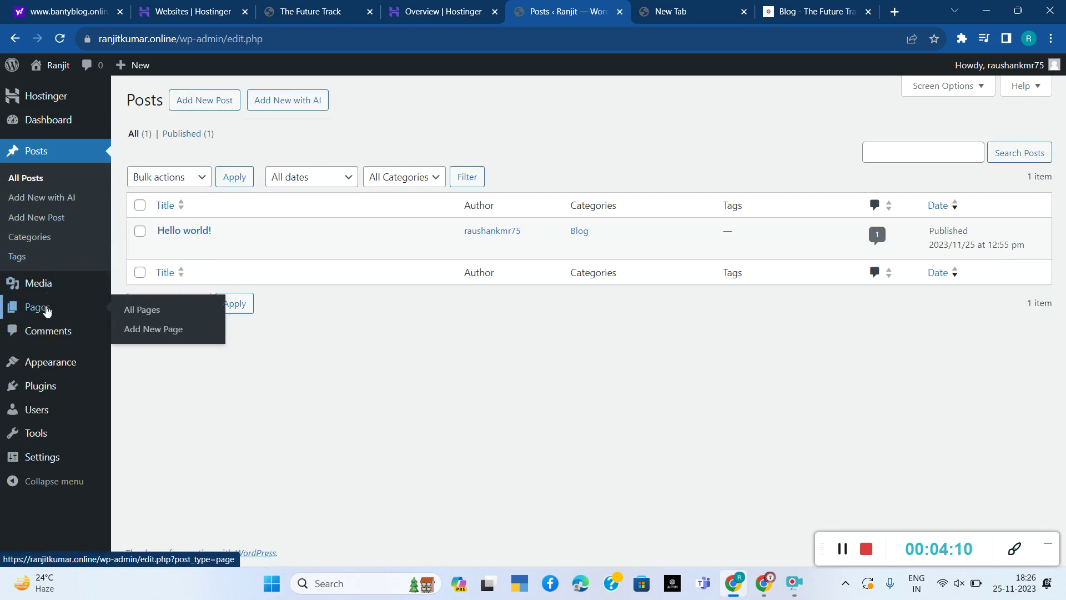
{"action": "left_click", "coordinate": [155, 314]}
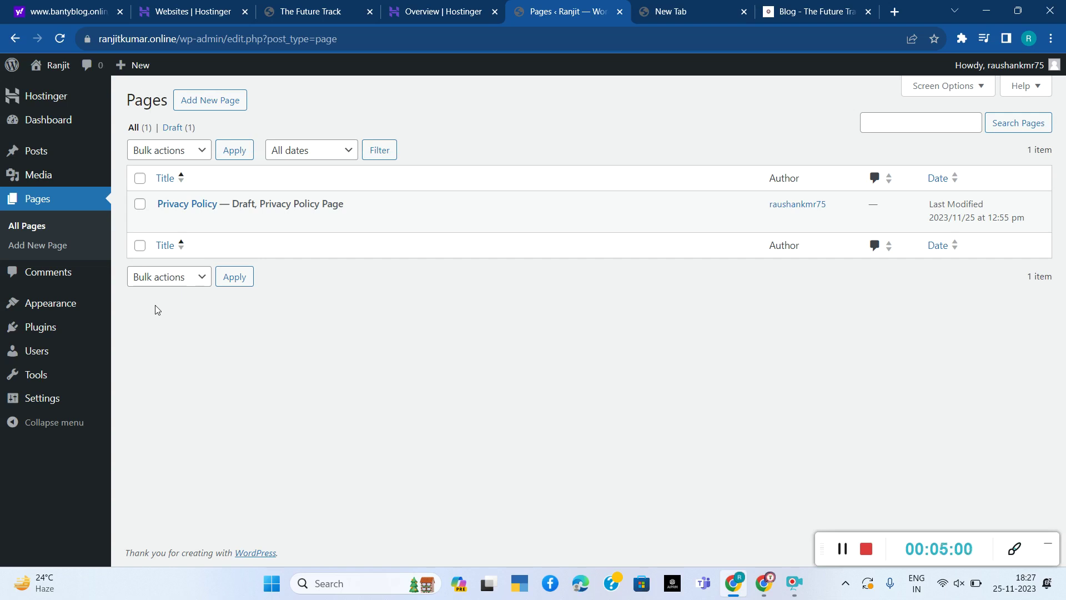
- Search Google for 'page builder software' in a new tab
{"action": "left_click", "coordinate": [894, 11]}
{"action": "type", "text": "google.com"}
{"action": "key", "text": "Return"}
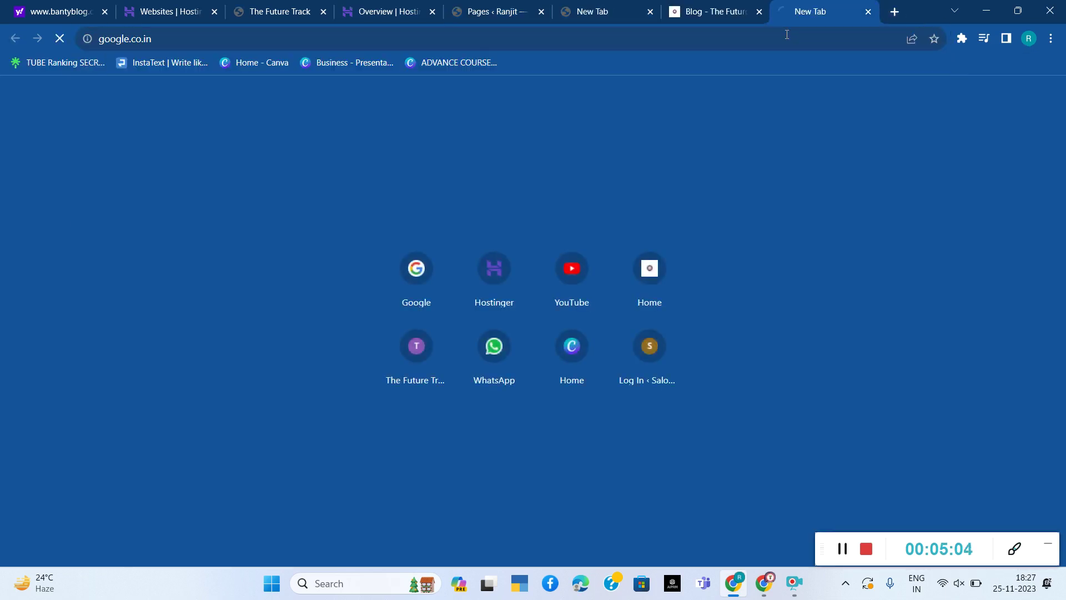
{"action": "type", "text": "page "}
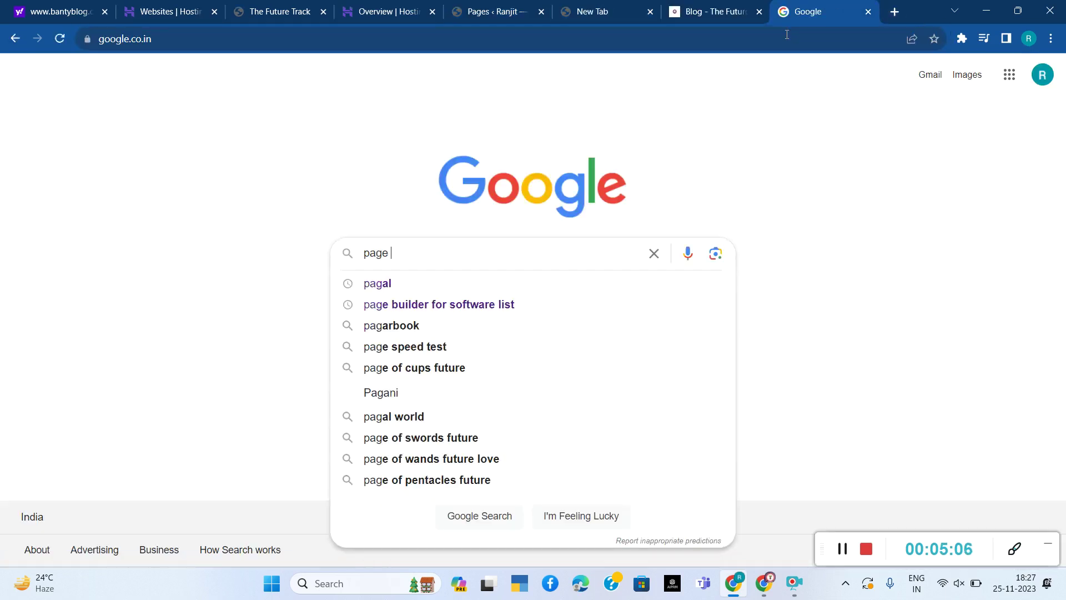
{"action": "type", "text": "builder software"}
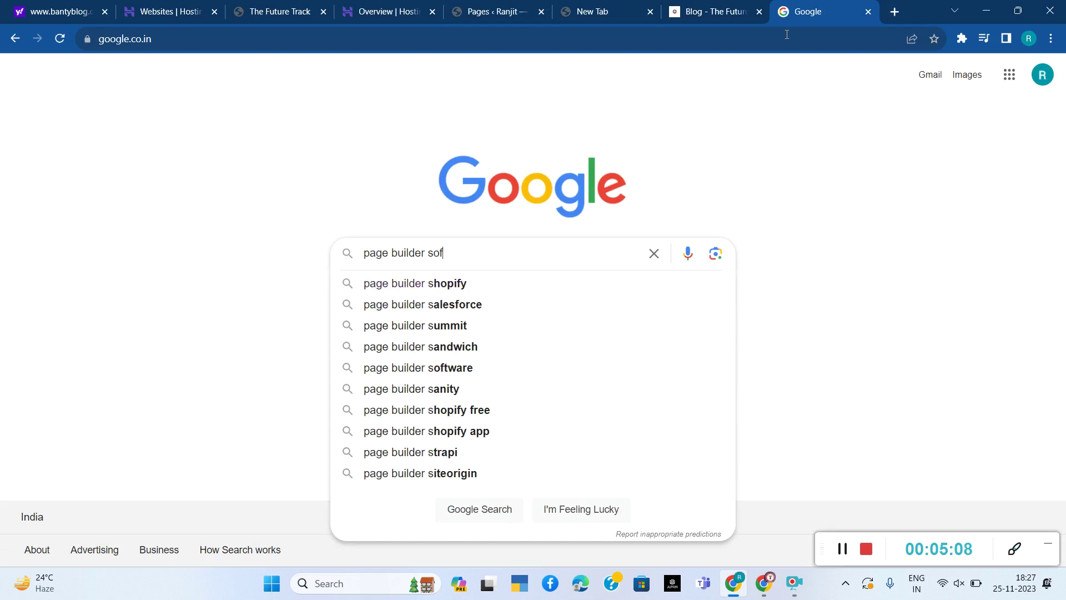
{"action": "key", "text": "Return"}
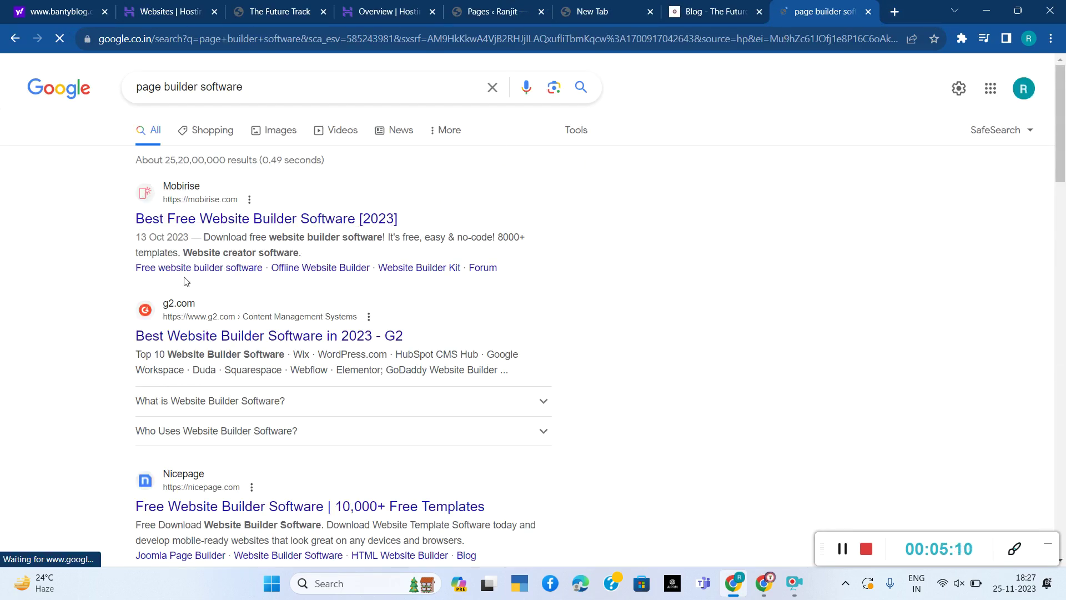
- Look over the Mobirise website builder result, then go back to the search results
{"action": "left_click", "coordinate": [211, 220]}
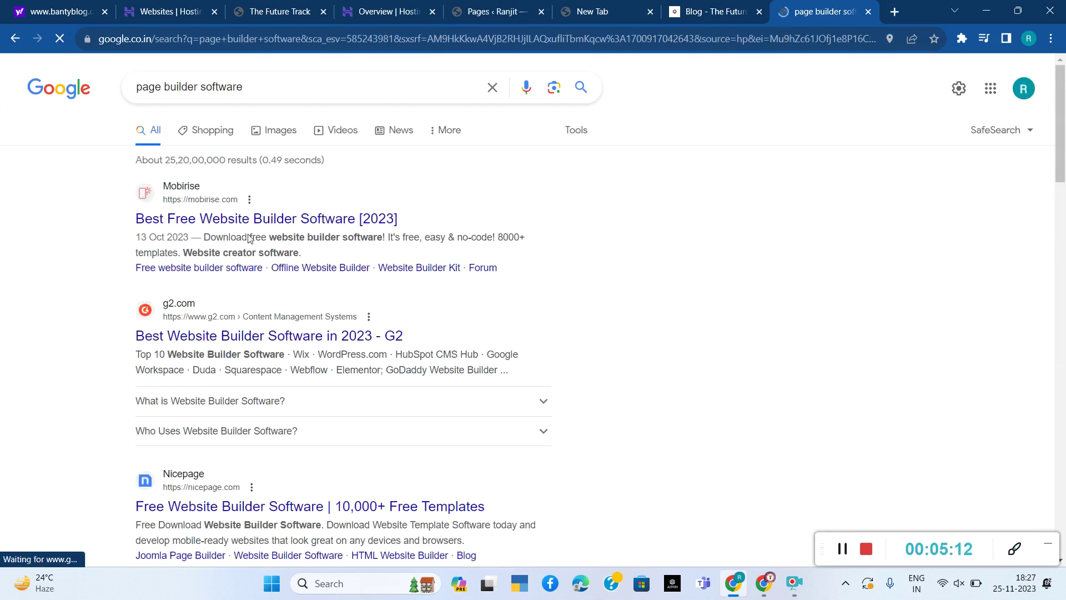
{"action": "scroll", "coordinate": [476, 261], "scroll_direction": "down", "scroll_amount": 2}
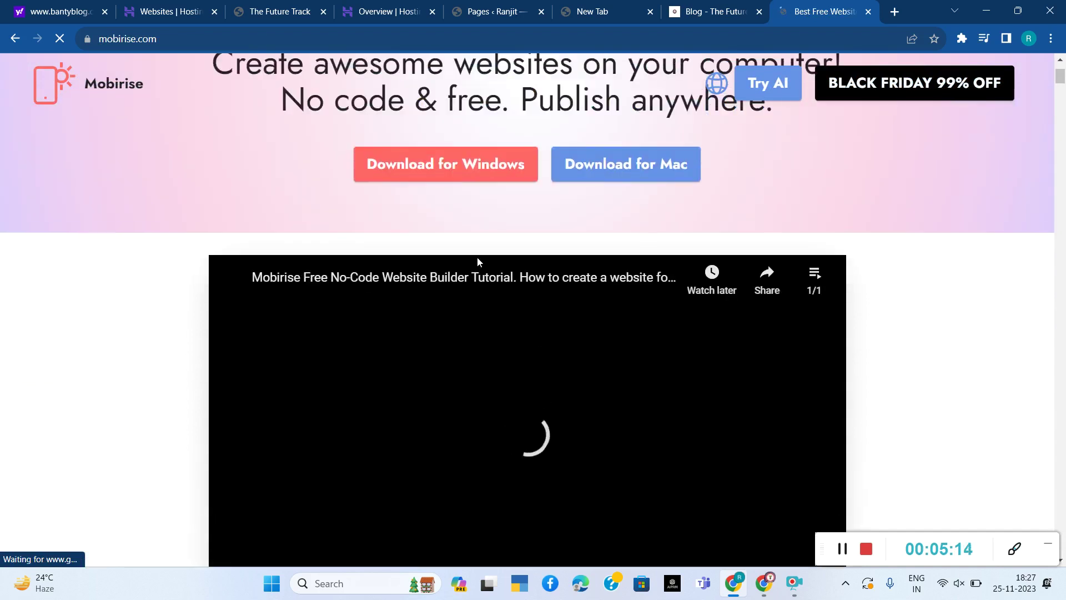
{"action": "scroll", "coordinate": [495, 231], "scroll_direction": "down", "scroll_amount": 15}
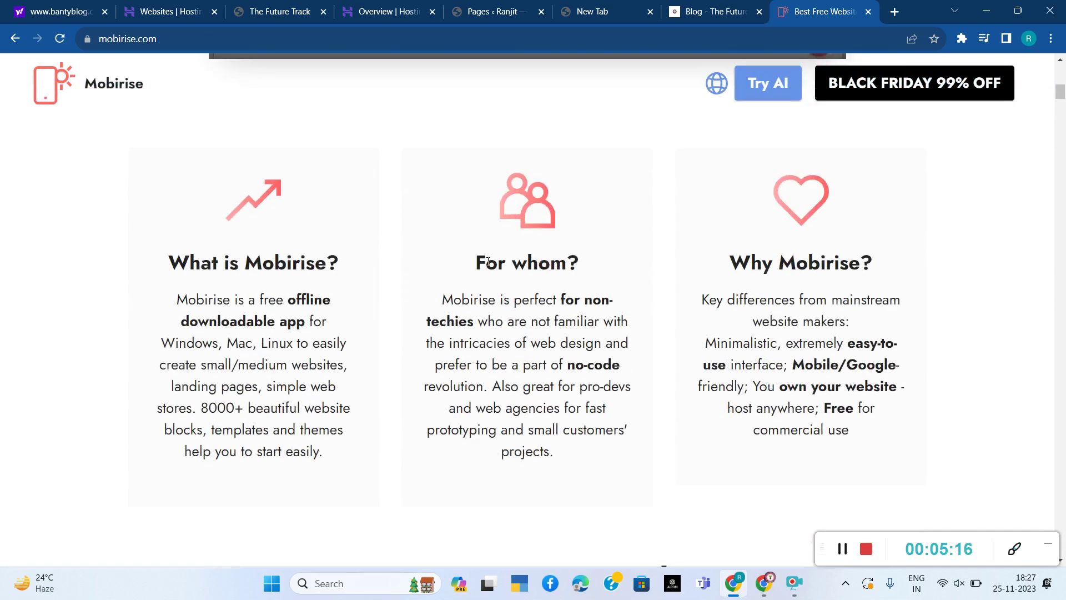
{"action": "scroll", "coordinate": [479, 265], "scroll_direction": "down", "scroll_amount": 5}
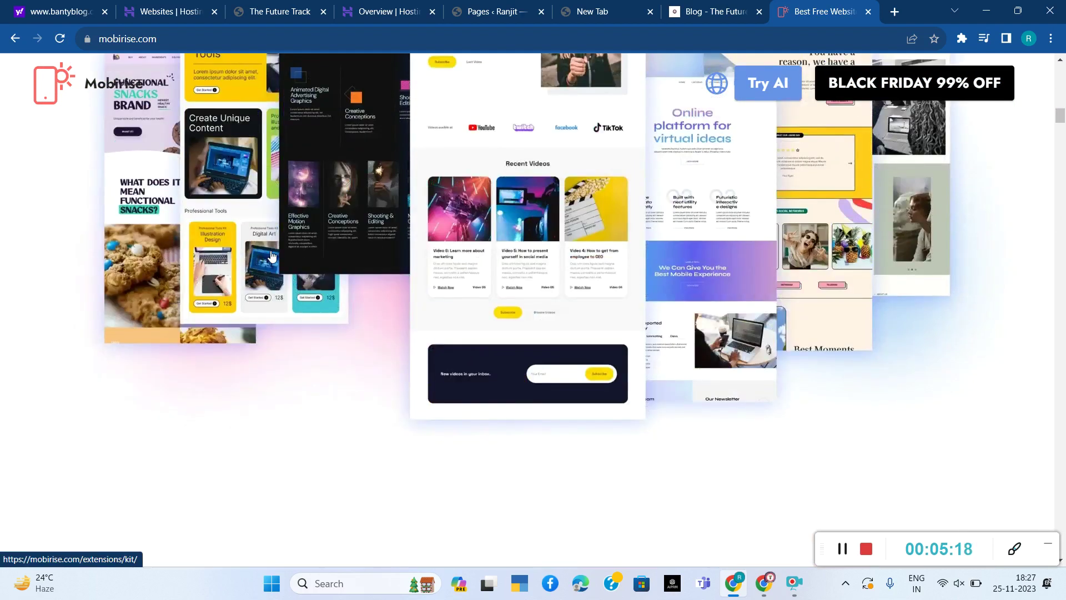
{"action": "left_click", "coordinate": [15, 39]}
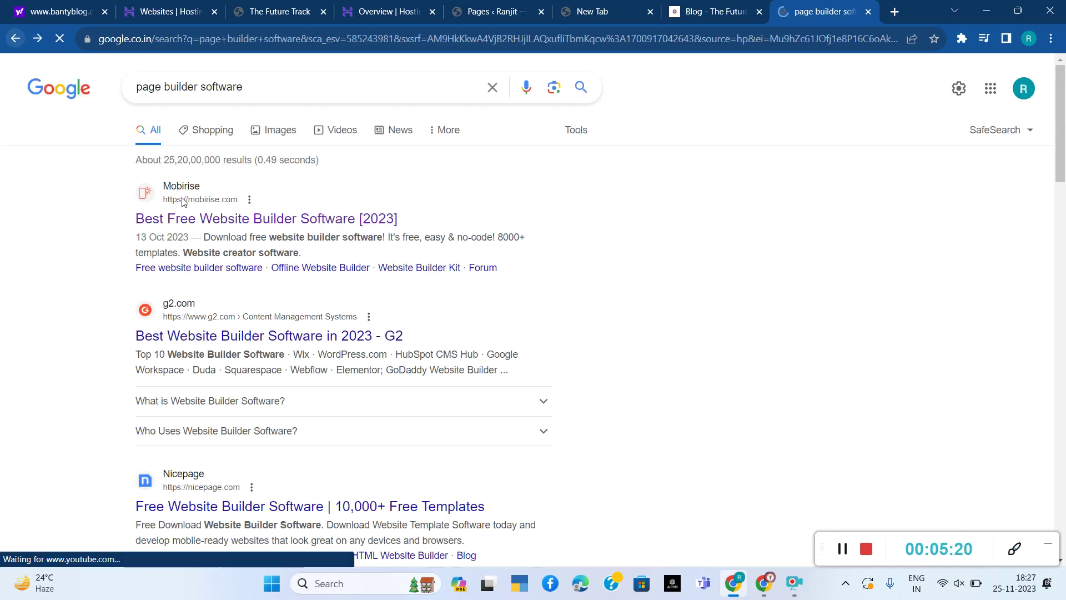
- Change the Google query from 'software' to 'page builder wordpress' and search
{"action": "left_click", "coordinate": [274, 93]}
{"action": "key", "text": "BackSpace"}
{"action": "key", "text": "BackSpace"}
{"action": "key", "text": "BackSpace"}
{"action": "key", "text": "BackSpace"}
{"action": "key", "text": "BackSpace"}
{"action": "key", "text": "BackSpace"}
{"action": "key", "text": "BackSpace"}
{"action": "key", "text": "BackSpace"}
{"action": "key", "text": "BackSpace"}
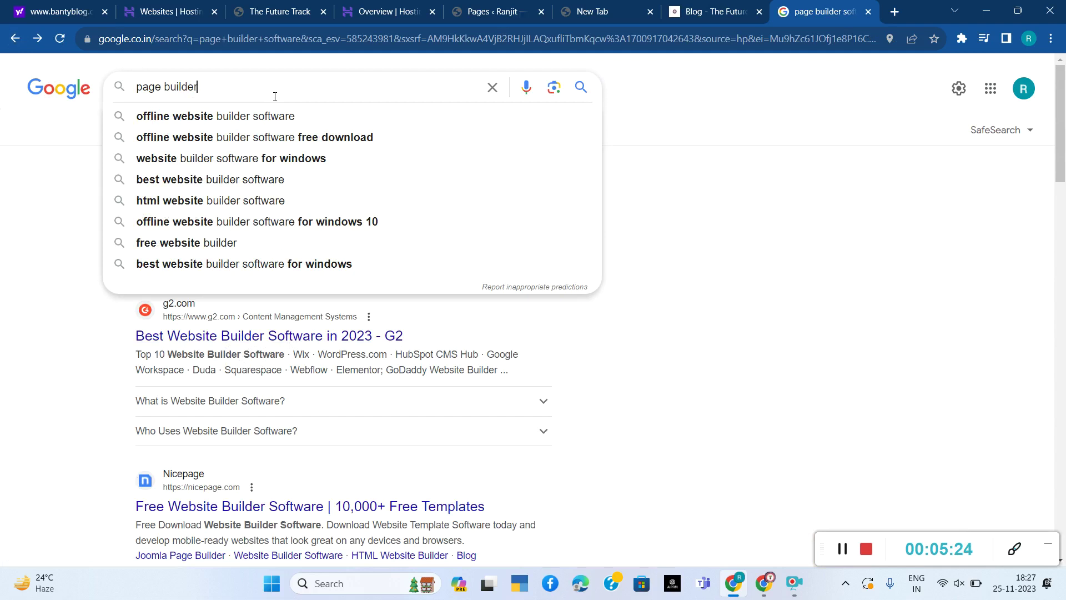
{"action": "type", "text": "wordpress"}
{"action": "key", "text": "Return"}
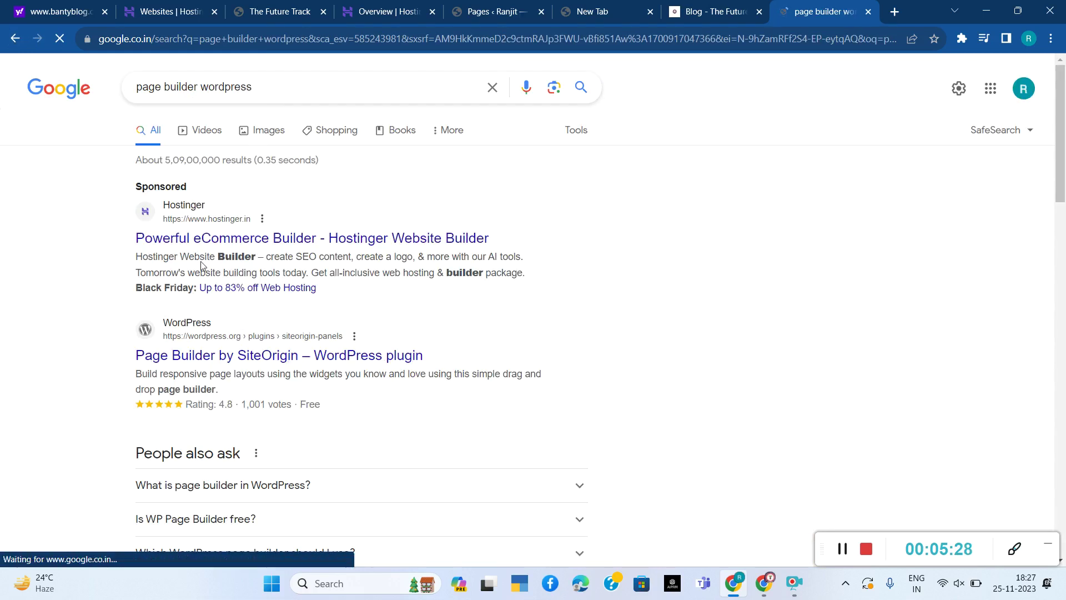
{"action": "scroll", "coordinate": [300, 302], "scroll_direction": "down", "scroll_amount": 1}
{"action": "scroll", "coordinate": [244, 192], "scroll_direction": "up", "scroll_amount": 1}
- Append 'list' to search for 'page builder wordpress list'
{"action": "left_click", "coordinate": [289, 86]}
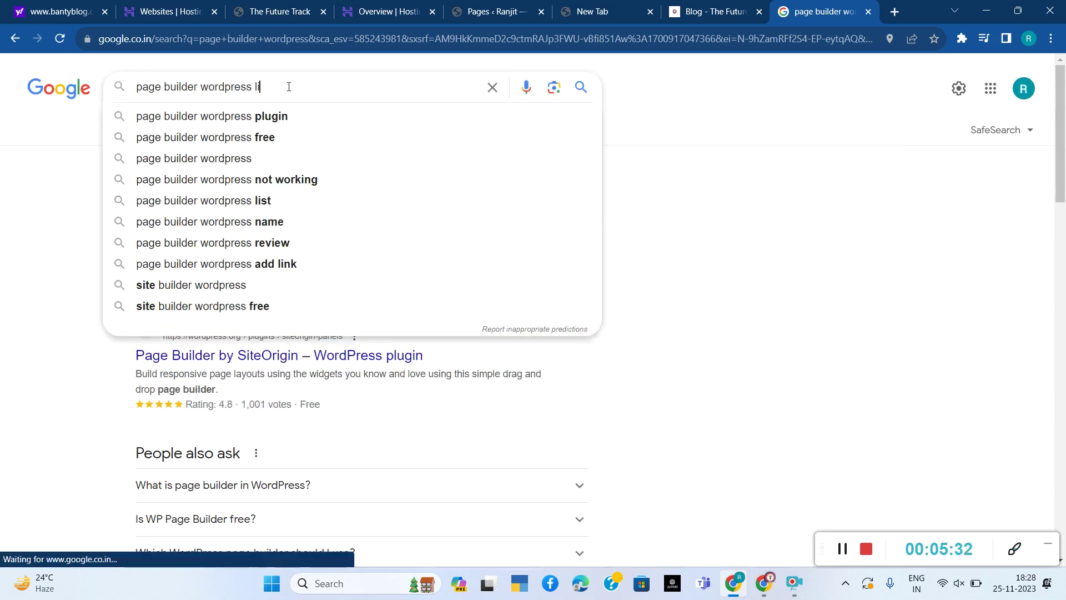
{"action": "type", "text": "list"}
{"action": "key", "text": "Return"}
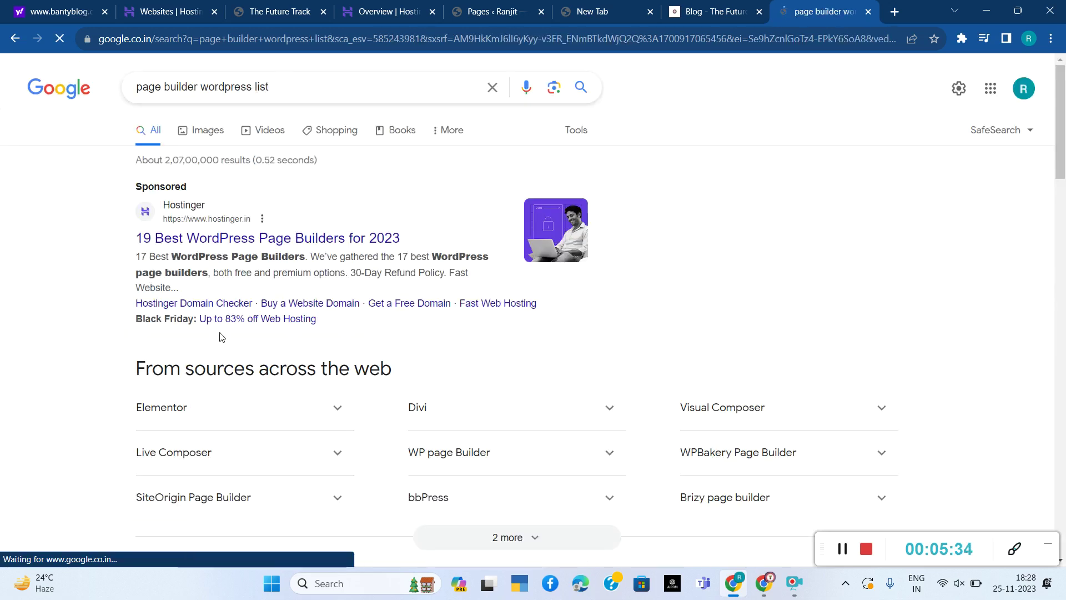
{"action": "scroll", "coordinate": [221, 337], "scroll_direction": "down", "scroll_amount": 2}
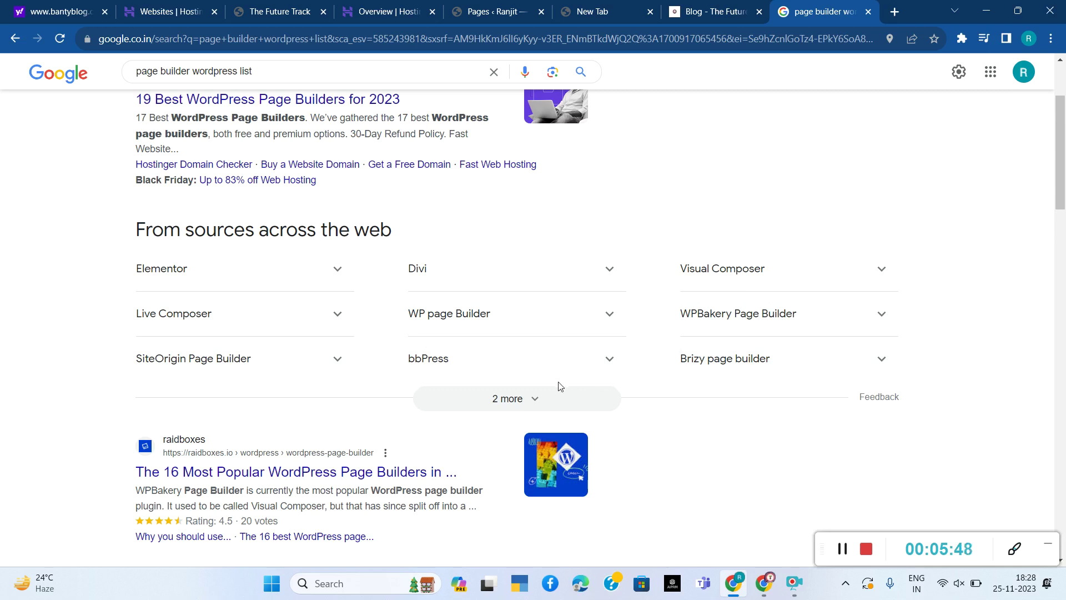
{"action": "left_click", "coordinate": [548, 398]}
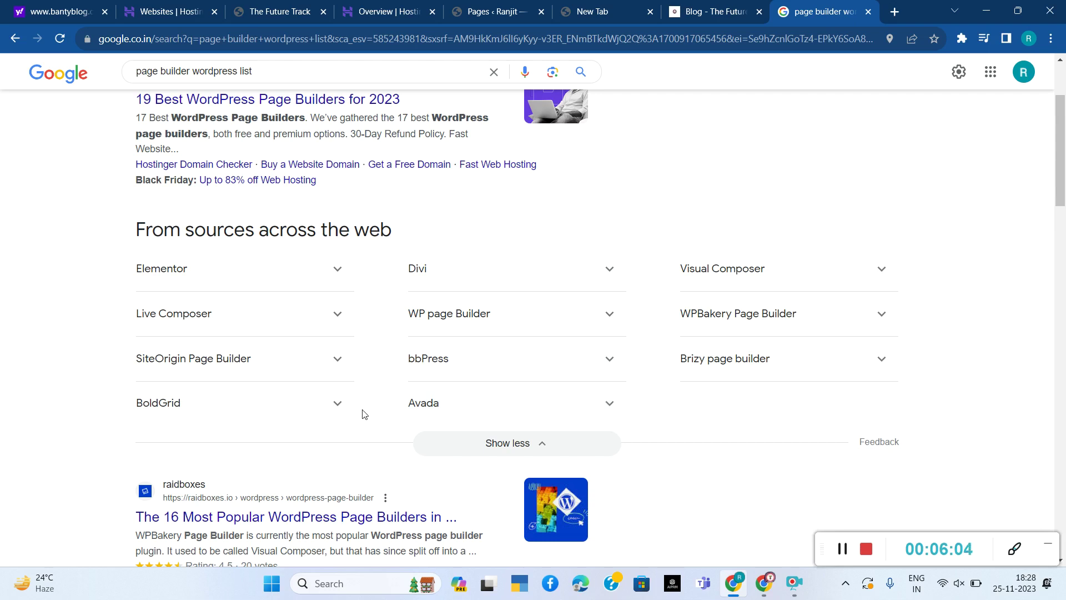
{"action": "scroll", "coordinate": [307, 378], "scroll_direction": "up", "scroll_amount": 3}
{"action": "scroll", "coordinate": [249, 356], "scroll_direction": "down", "scroll_amount": 1}
{"action": "scroll", "coordinate": [166, 278], "scroll_direction": "up", "scroll_amount": 1}
{"action": "scroll", "coordinate": [161, 366], "scroll_direction": "down", "scroll_amount": 4}
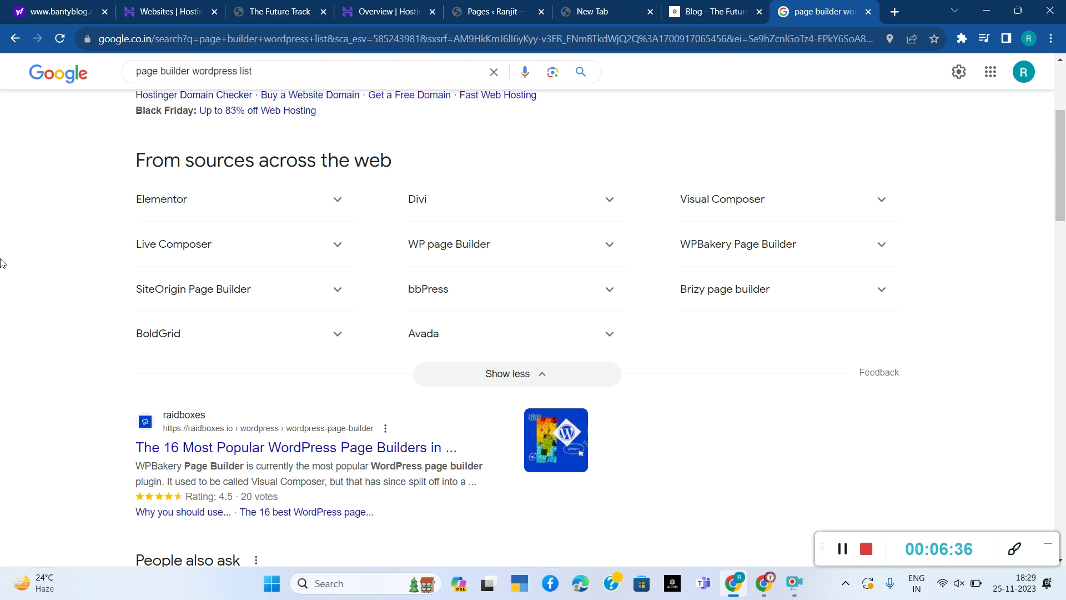
{"action": "scroll", "coordinate": [61, 243], "scroll_direction": "up", "scroll_amount": 4}
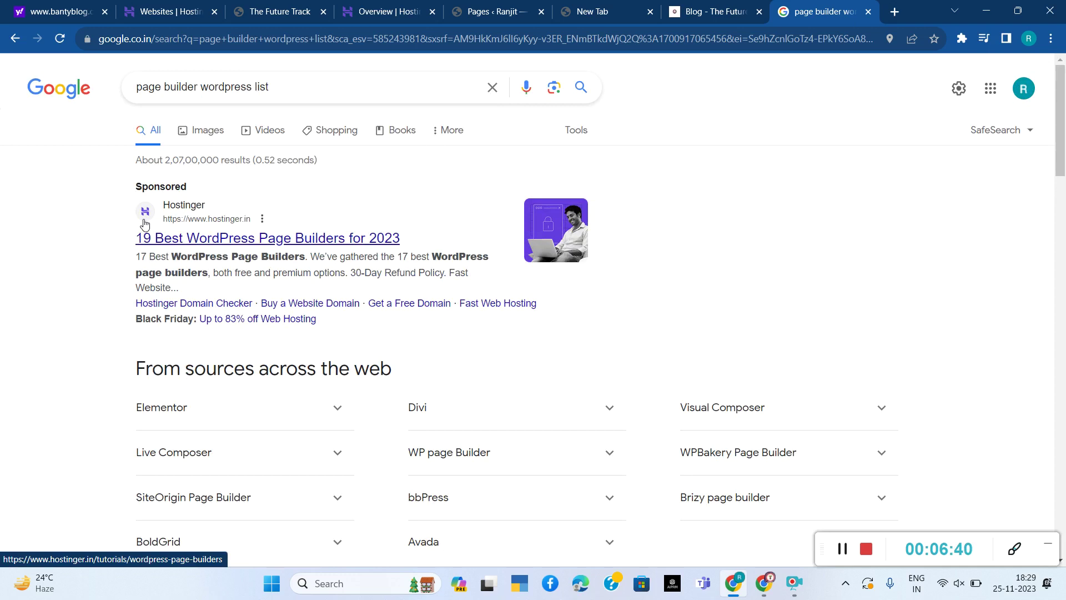
{"action": "scroll", "coordinate": [281, 302], "scroll_direction": "down", "scroll_amount": 3}
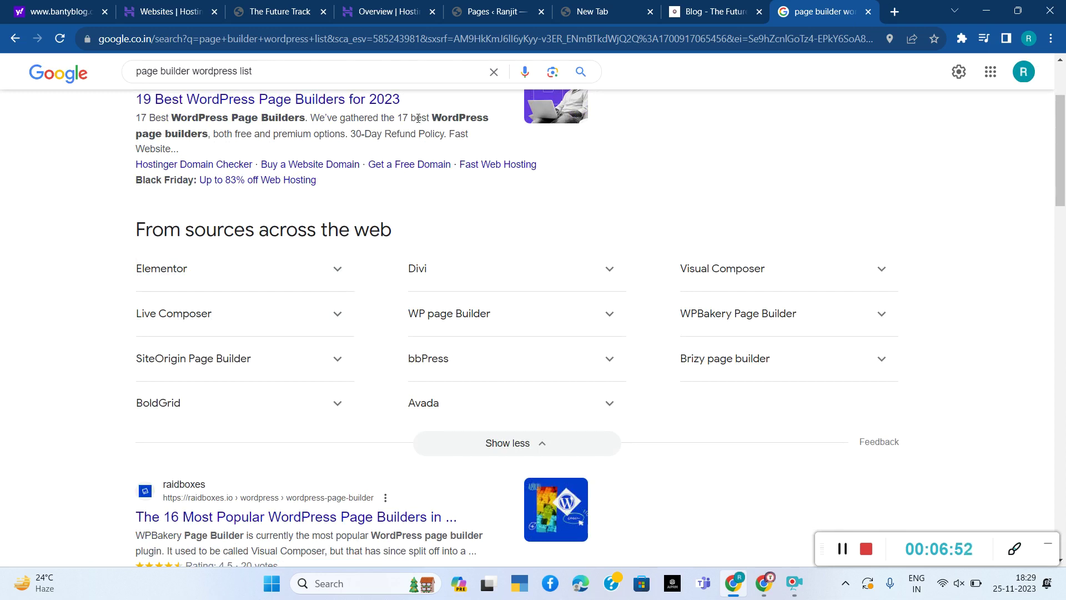
- From the WordPress pages tab, go to Appearance > Themes
{"action": "left_click", "coordinate": [365, 18]}
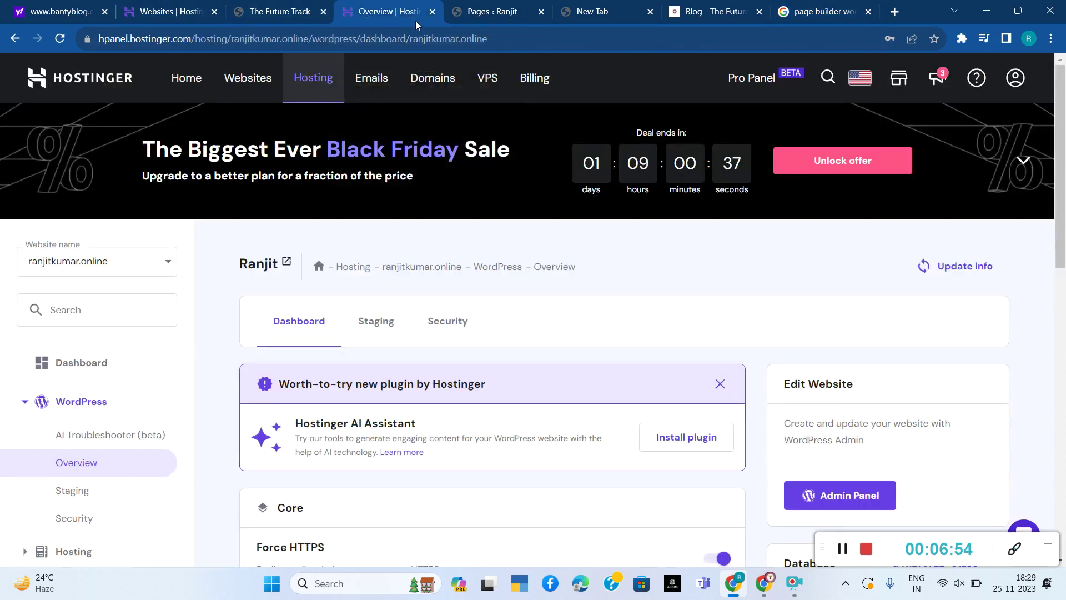
{"action": "left_click", "coordinate": [454, 14]}
{"action": "mouse_move", "coordinate": [76, 306]}
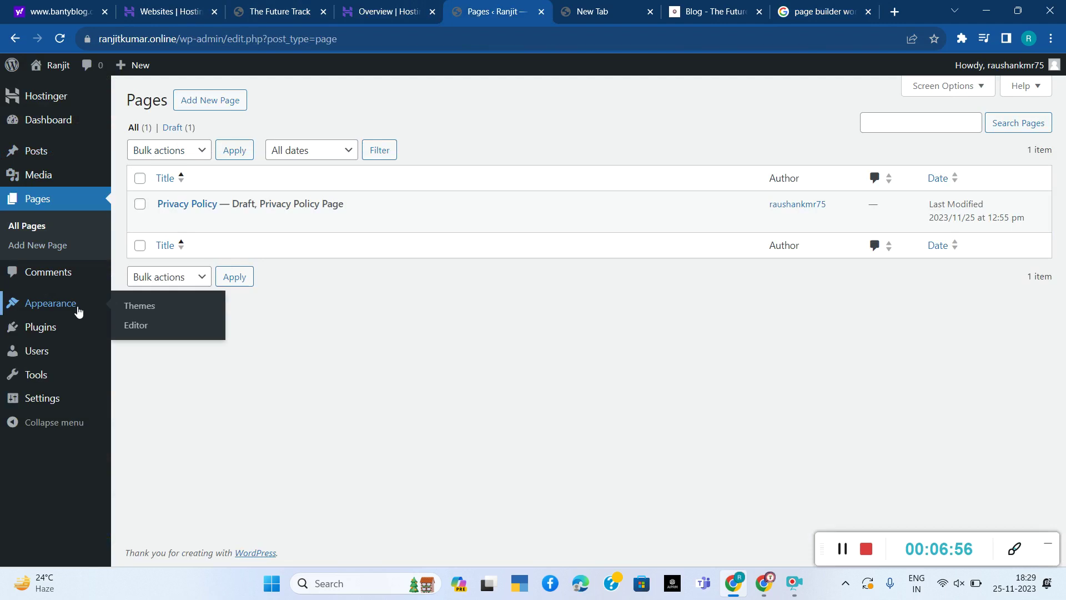
{"action": "left_click", "coordinate": [144, 305]}
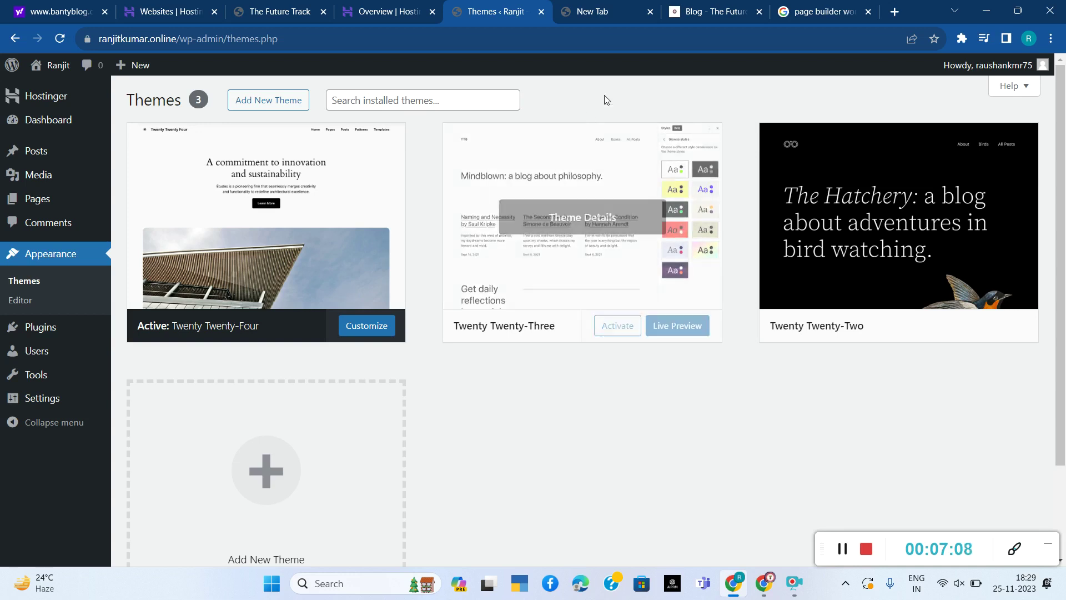
- Open a blank browser tab briefly, then return to the Themes page
{"action": "left_click", "coordinate": [895, 11]}
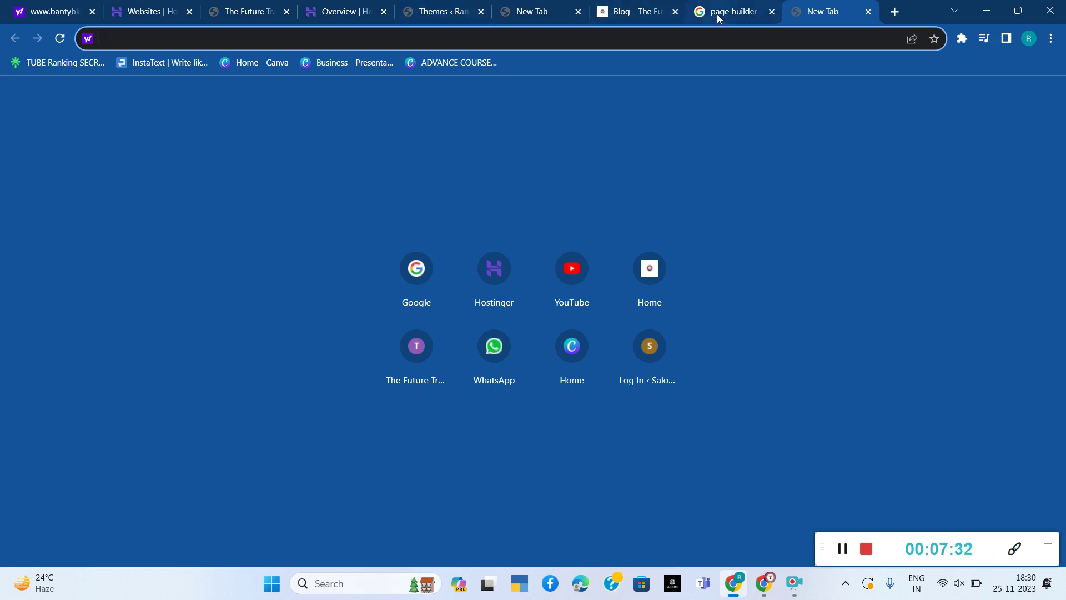
{"action": "left_click", "coordinate": [530, 11]}
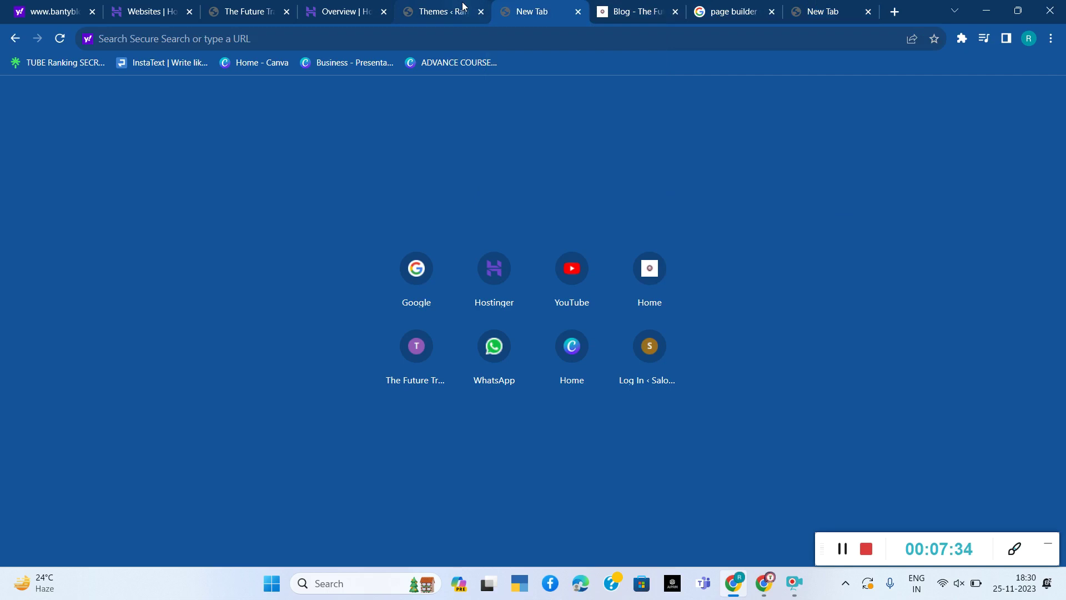
{"action": "left_click", "coordinate": [463, 8]}
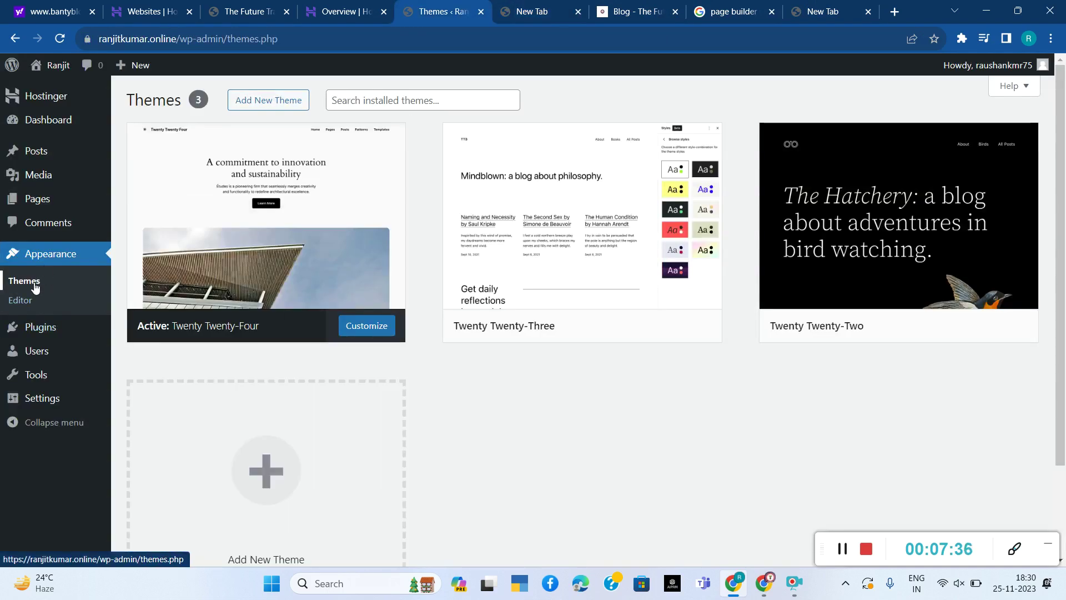
{"action": "left_click", "coordinate": [835, 560]}
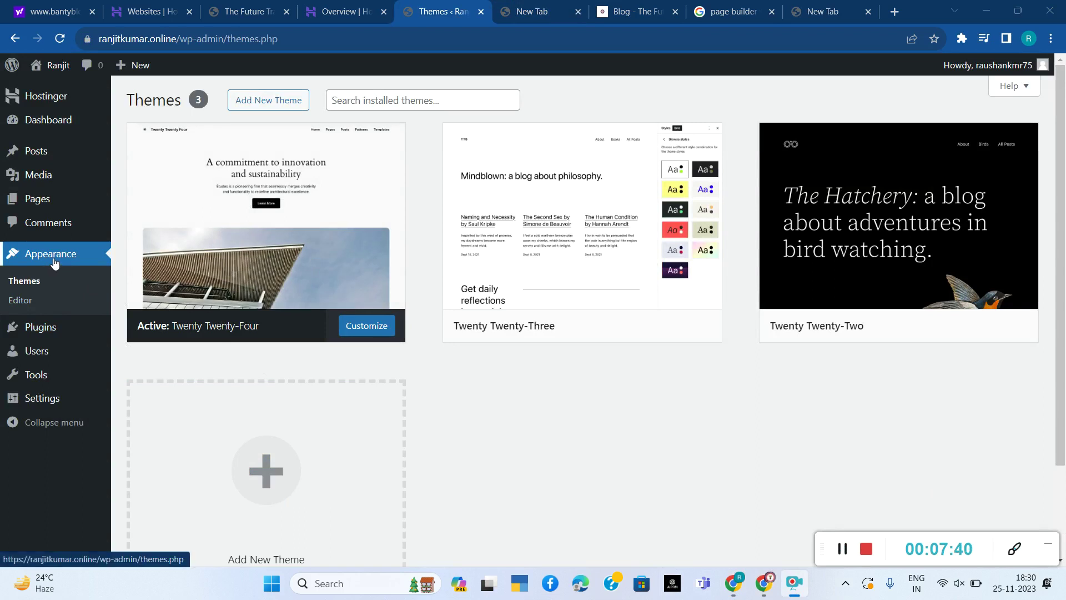
- Delete the Twenty Twenty-Three theme from its details view
{"action": "left_click", "coordinate": [28, 281]}
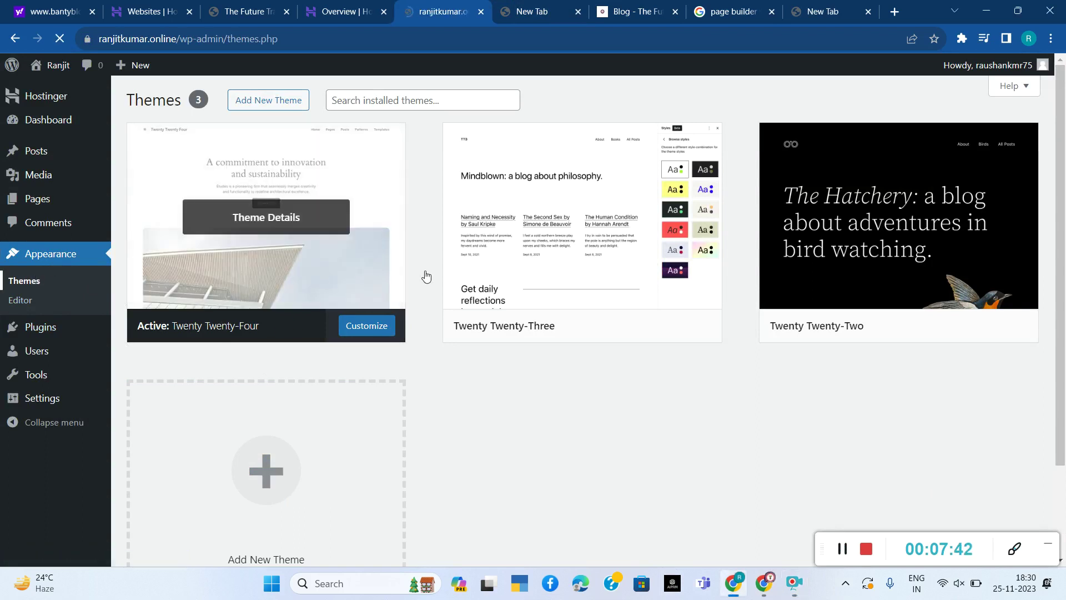
{"action": "left_click", "coordinate": [554, 217]}
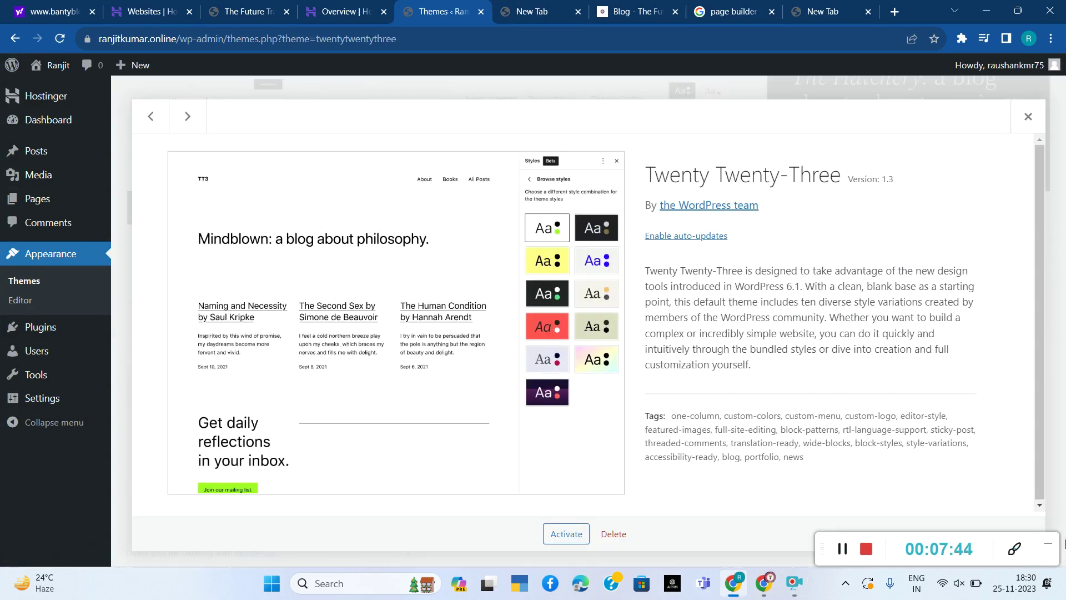
{"action": "left_click_drag", "start_coordinate": [997, 542], "coordinate": [182, 544]}
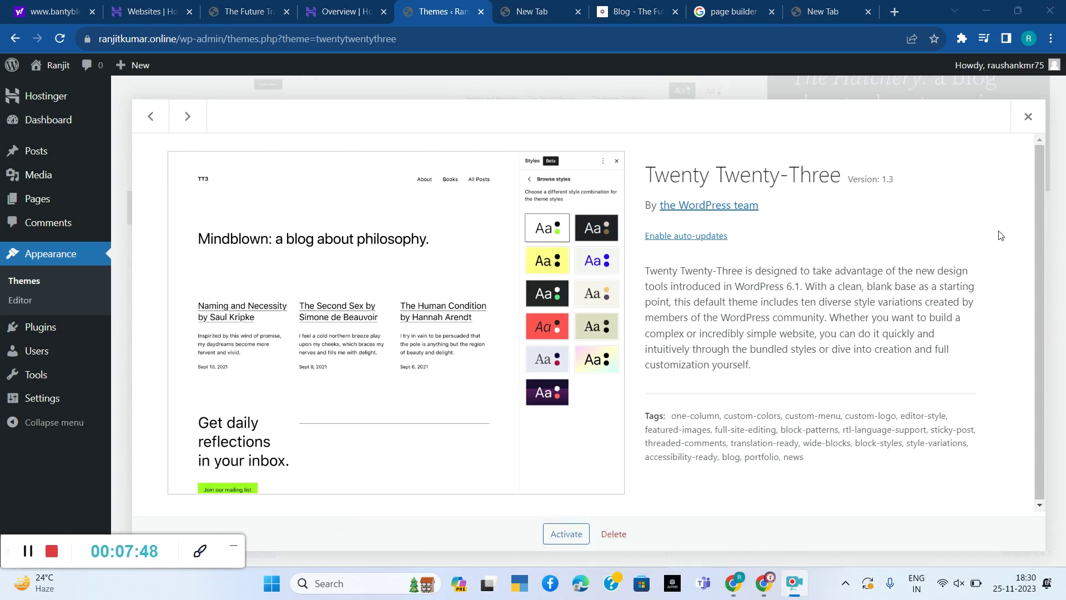
{"action": "left_click", "coordinate": [1037, 196]}
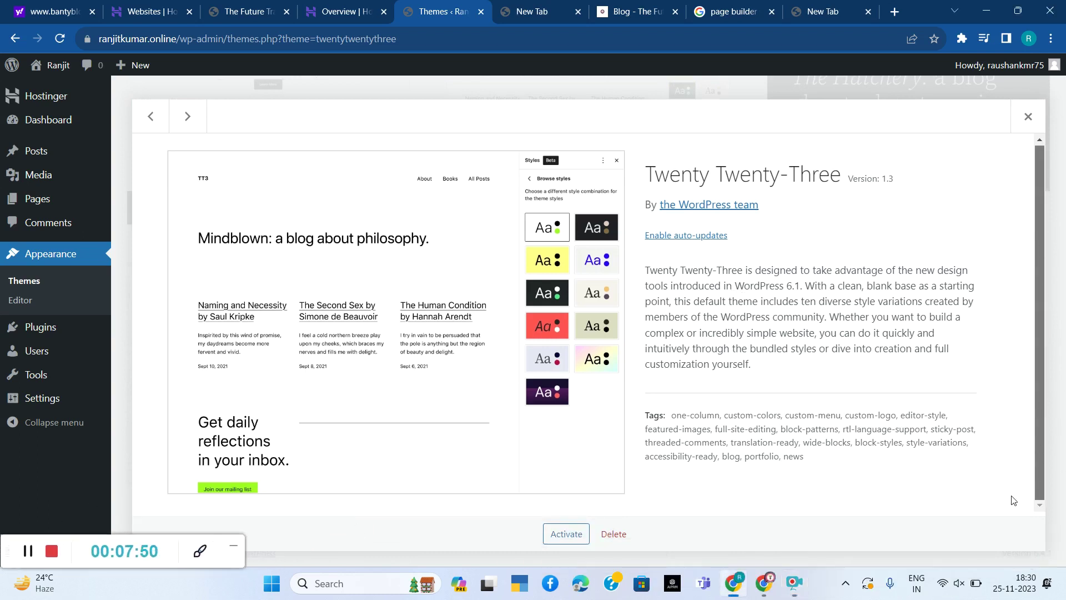
{"action": "left_click", "coordinate": [613, 539]}
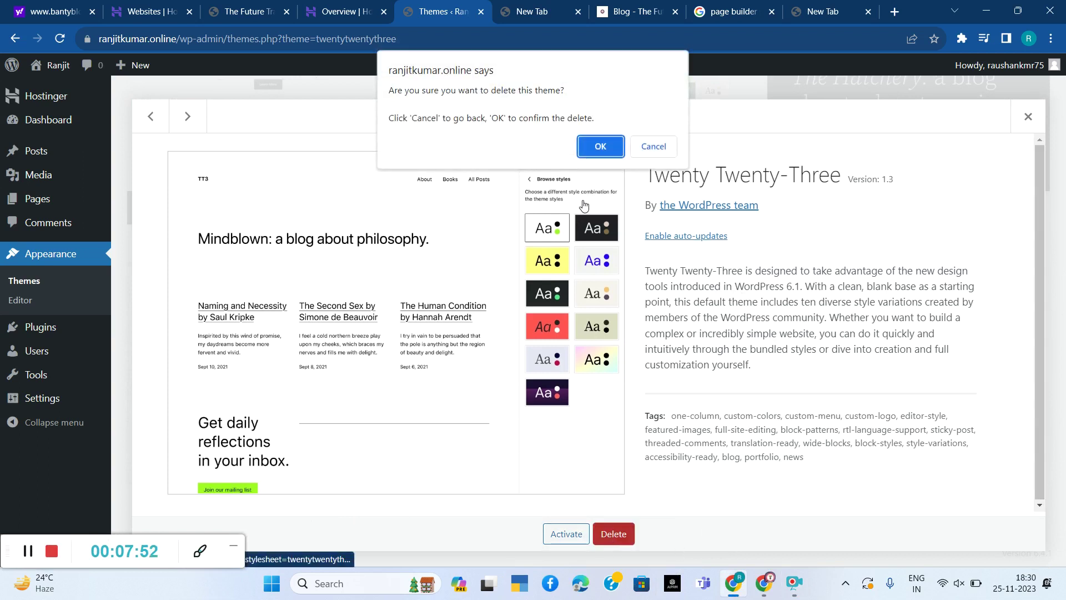
{"action": "left_click", "coordinate": [603, 150]}
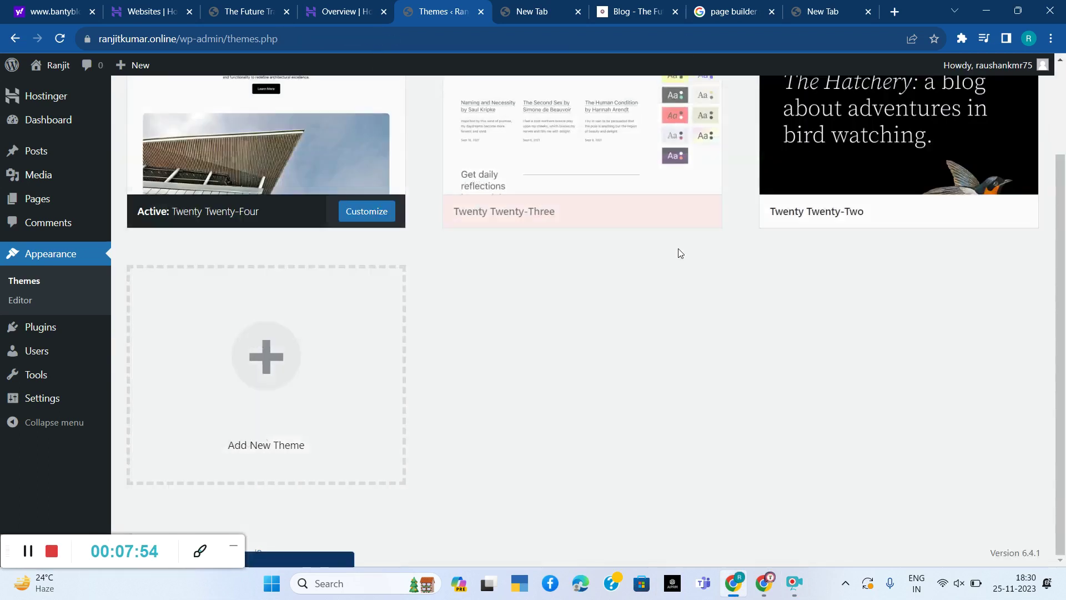
- Delete the Twenty Twenty-Two theme, leaving only Twenty Twenty-Four, then go to Add New Theme
{"action": "left_click", "coordinate": [539, 164]}
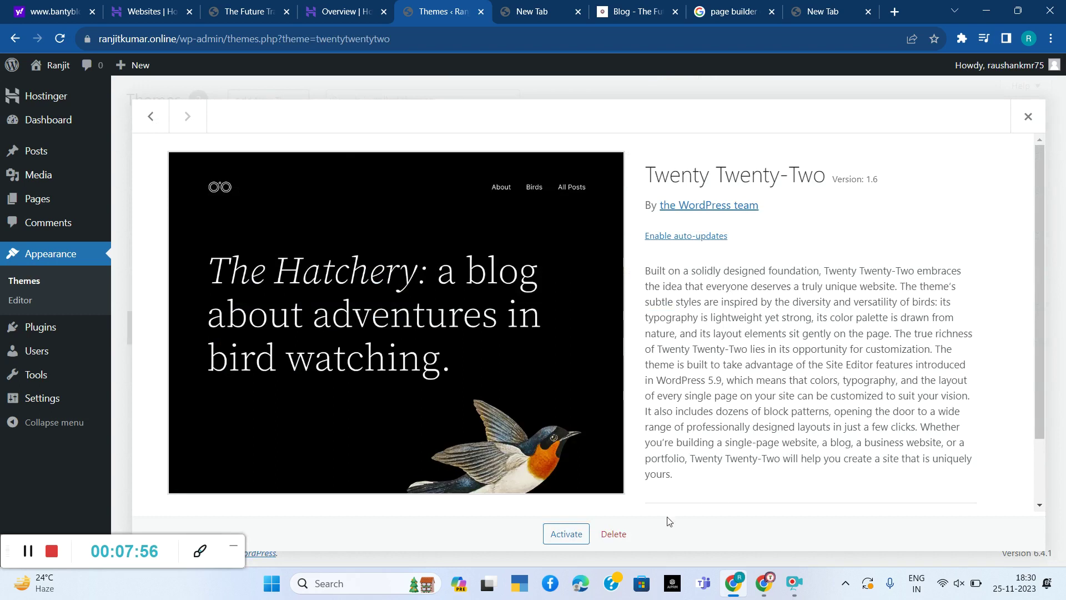
{"action": "left_click", "coordinate": [614, 534]}
{"action": "left_click", "coordinate": [598, 146]}
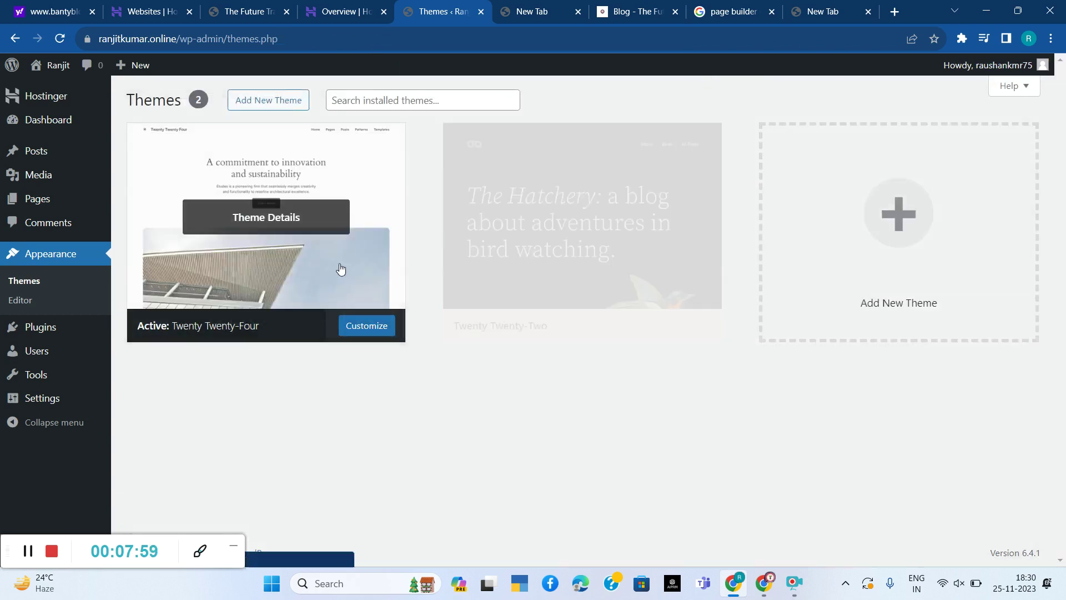
{"action": "left_click", "coordinate": [328, 239]}
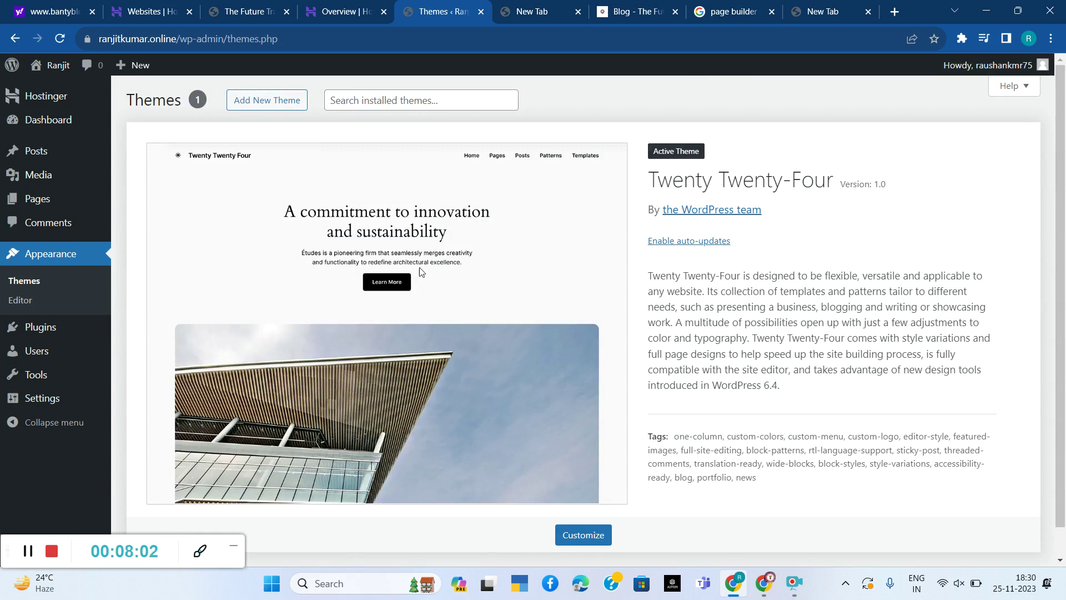
{"action": "left_click", "coordinate": [265, 100]}
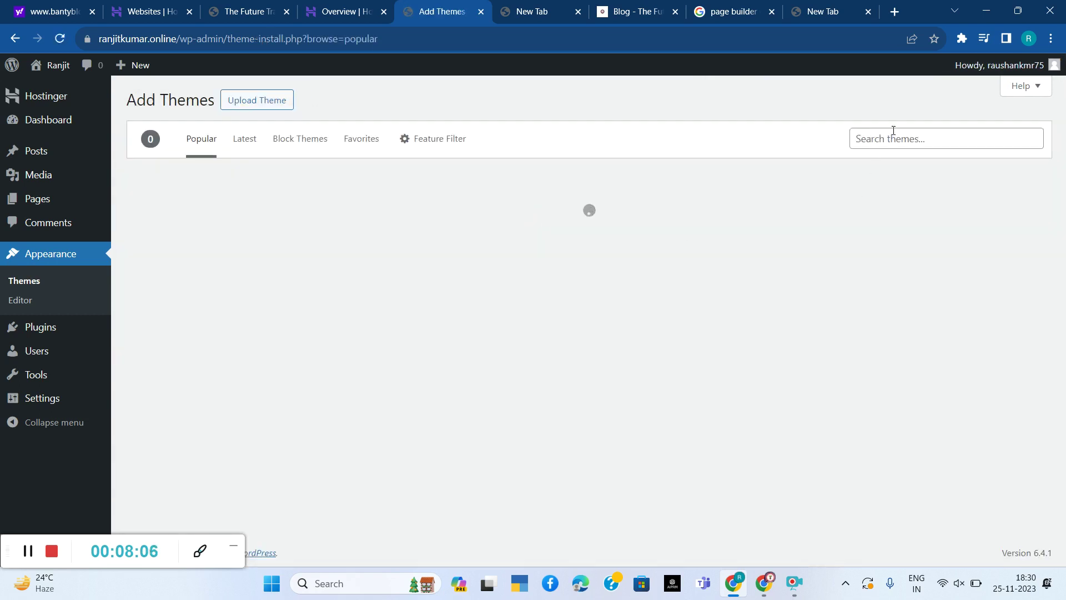
- Search the theme directory for 'oceanwp', then install and activate OceanWP
{"action": "left_click", "coordinate": [891, 136]}
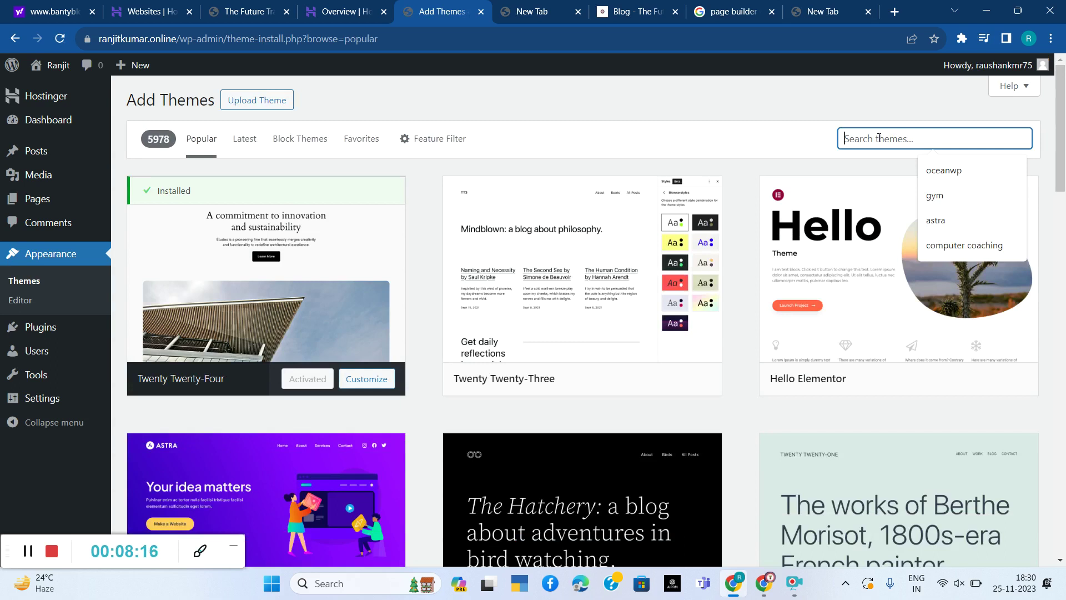
{"action": "type", "text": "o"}
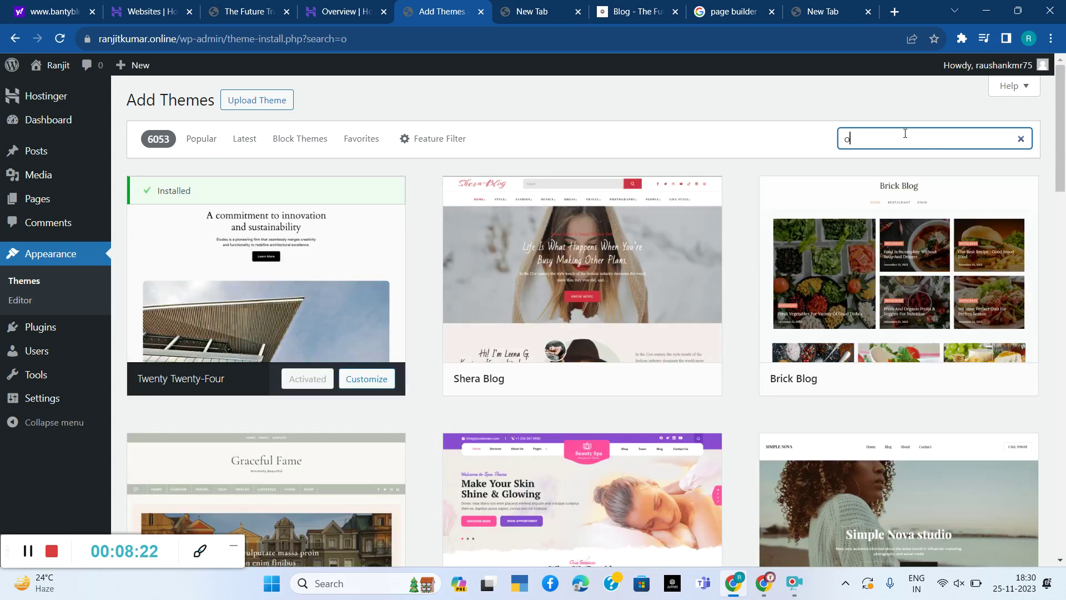
{"action": "type", "text": "ceanwp"}
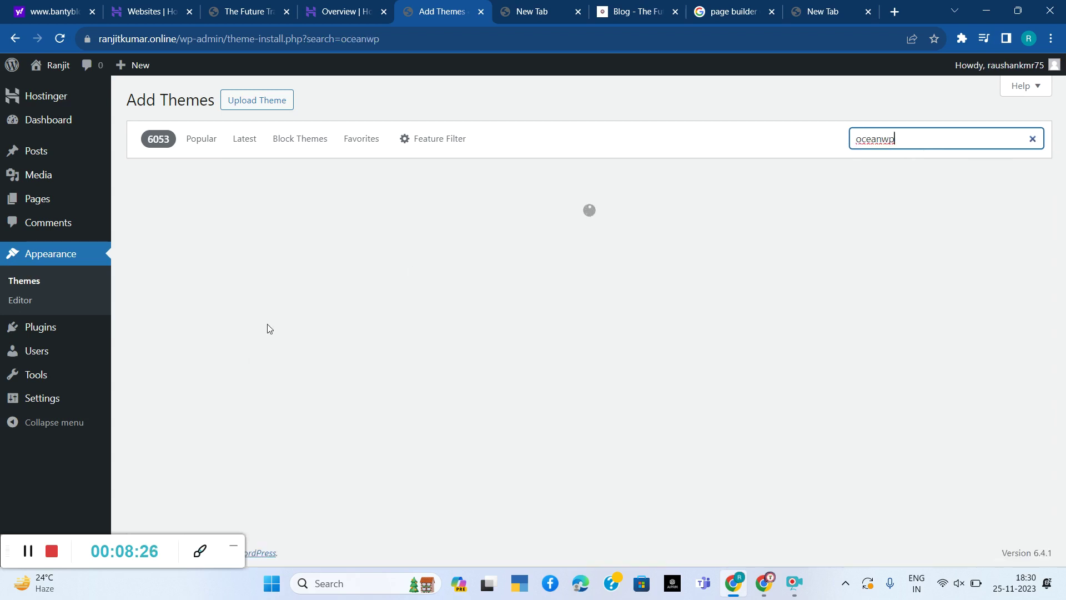
{"action": "left_click", "coordinate": [324, 382]}
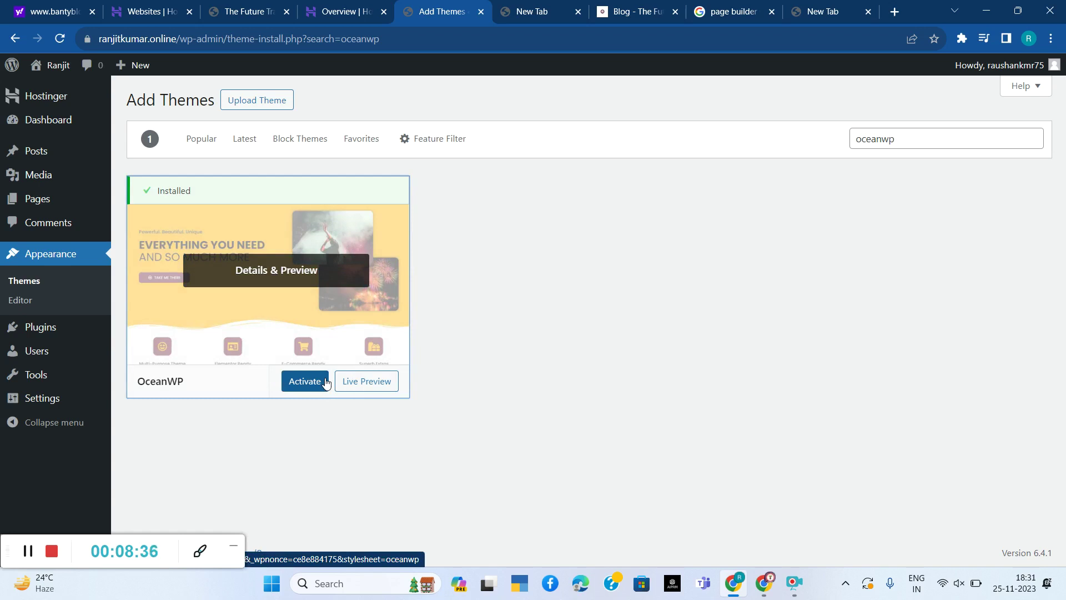
{"action": "left_click", "coordinate": [305, 381]}
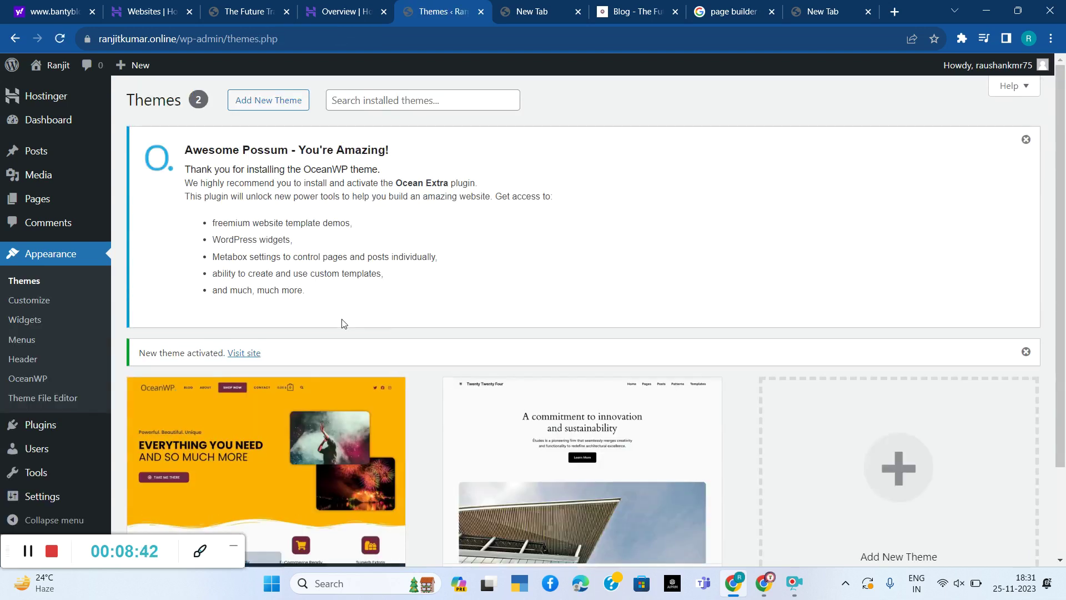
- Install and activate Ocean Extra, allow the opt-in, and open the Install Demos list
{"action": "left_click", "coordinate": [237, 321]}
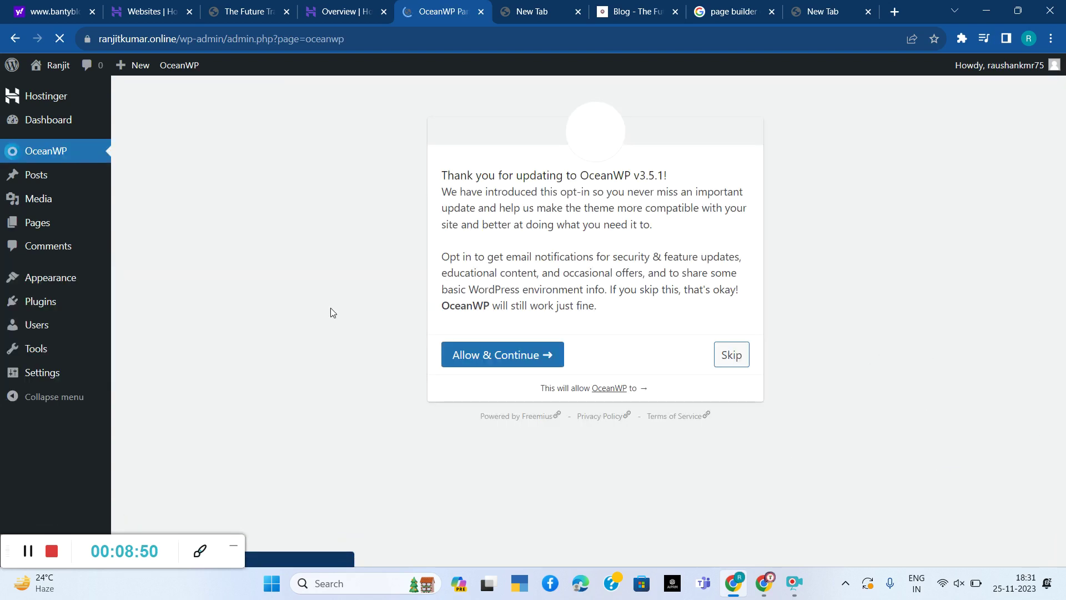
{"action": "left_click", "coordinate": [459, 357]}
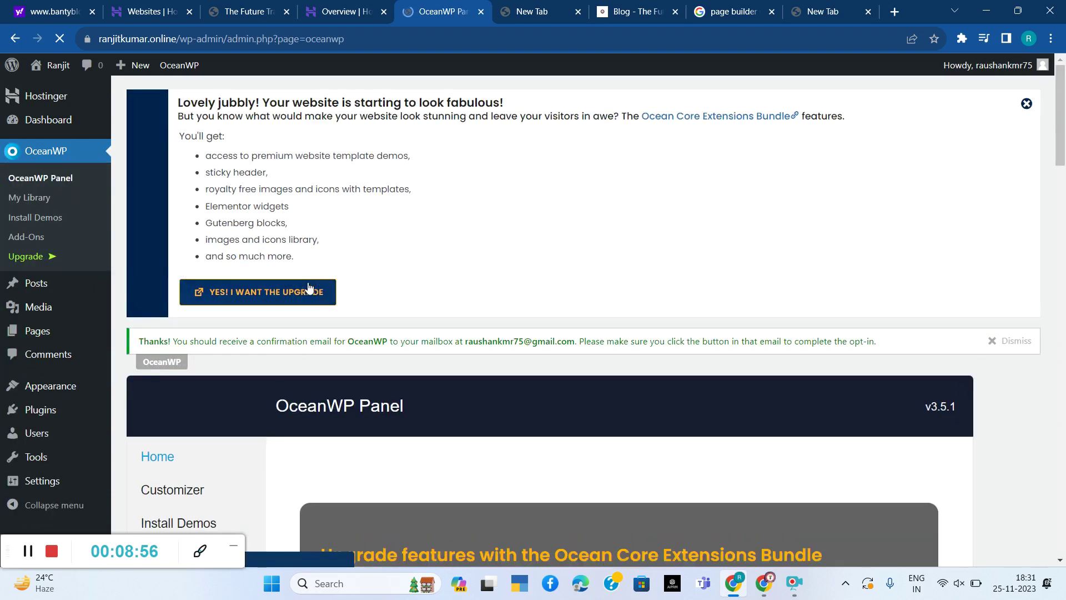
{"action": "scroll", "coordinate": [307, 288], "scroll_direction": "down", "scroll_amount": 5}
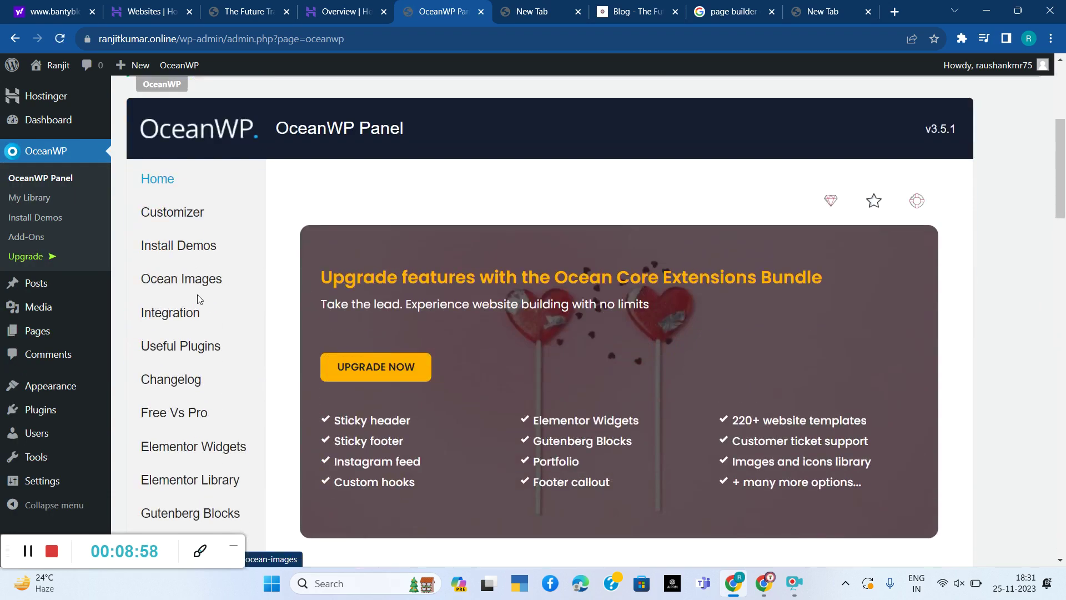
{"action": "left_click", "coordinate": [183, 245]}
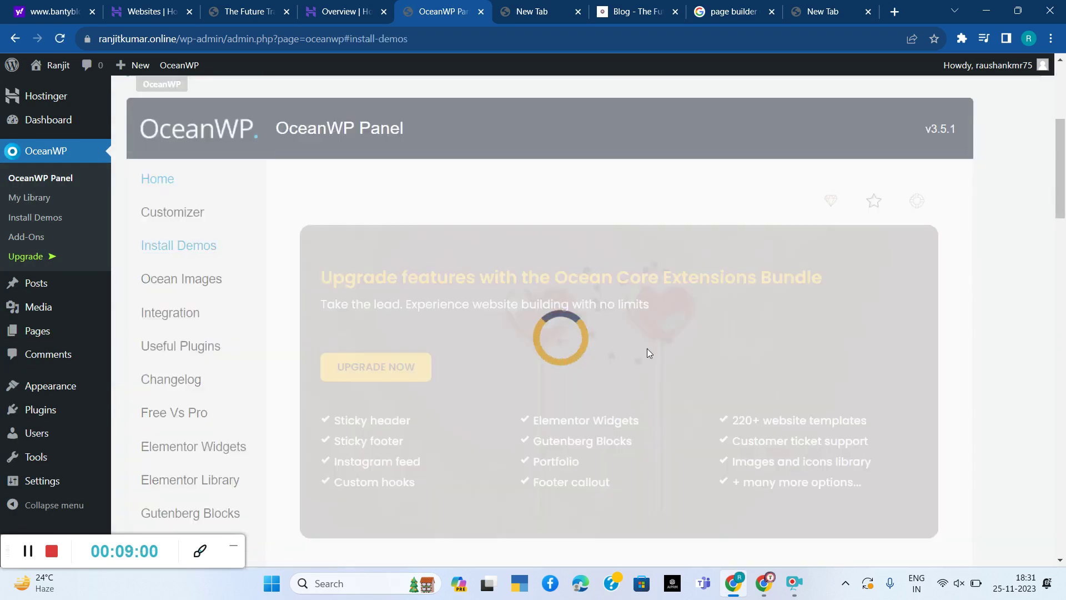
- Start the Blogger demo import and install the Ocean Social Sharing and WPForms plugins
{"action": "scroll", "coordinate": [541, 316], "scroll_direction": "down", "scroll_amount": 5}
{"action": "scroll", "coordinate": [541, 315], "scroll_direction": "down", "scroll_amount": 1}
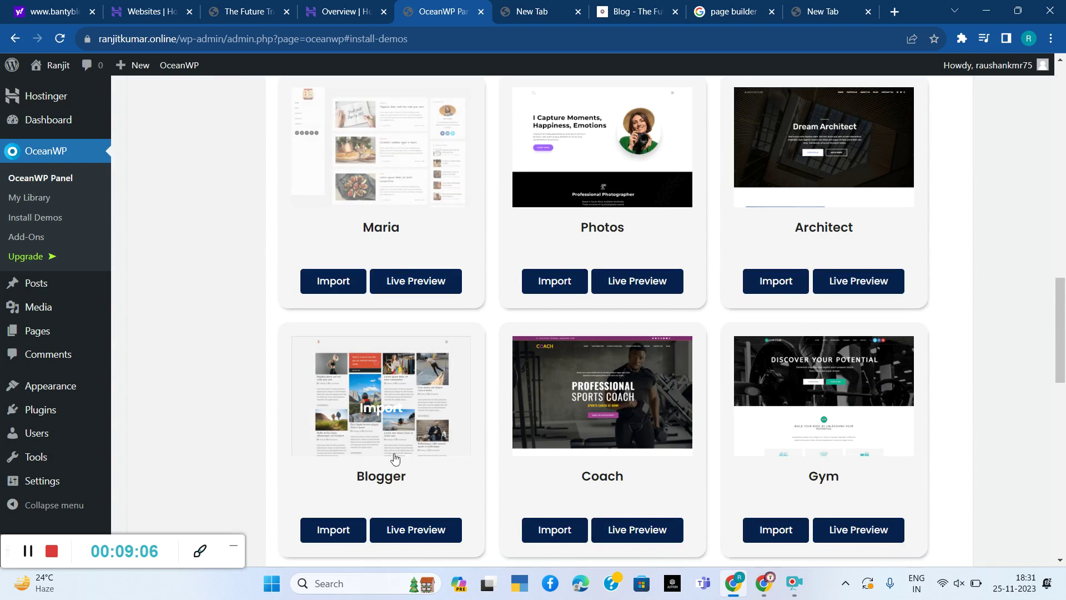
{"action": "left_click", "coordinate": [347, 531]}
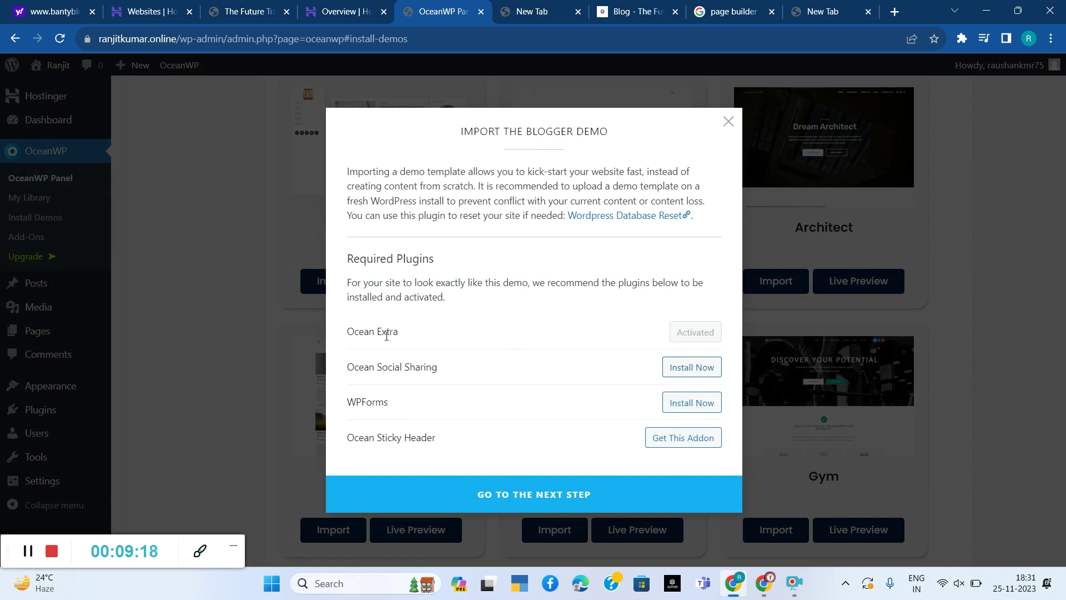
{"action": "left_click", "coordinate": [678, 368]}
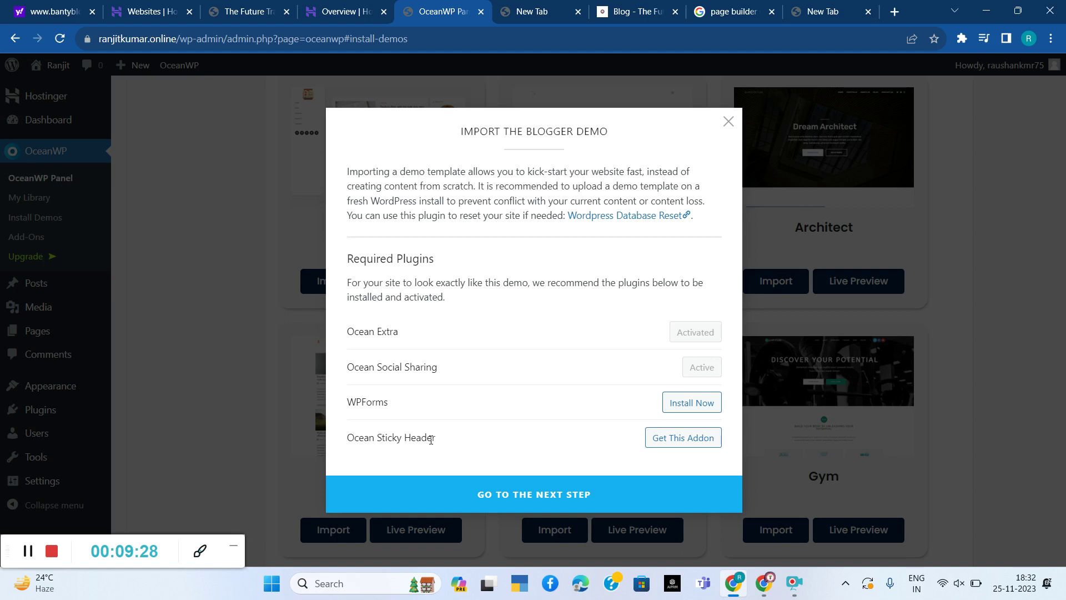
{"action": "left_click", "coordinate": [690, 401]}
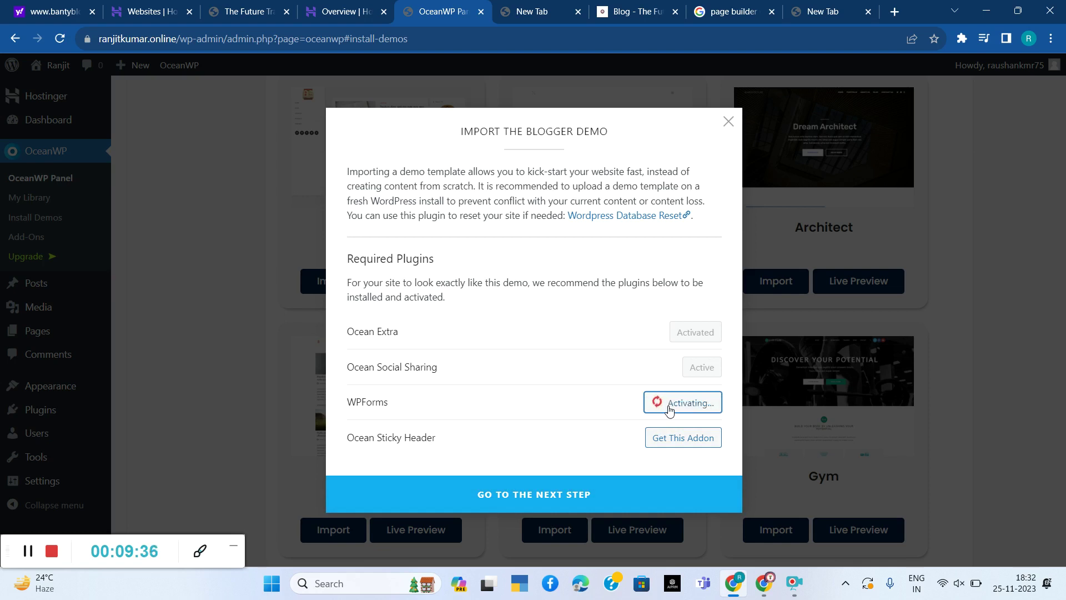
- Install the Blogger demo with all import options ticked and open See the Result
{"action": "left_click", "coordinate": [559, 501]}
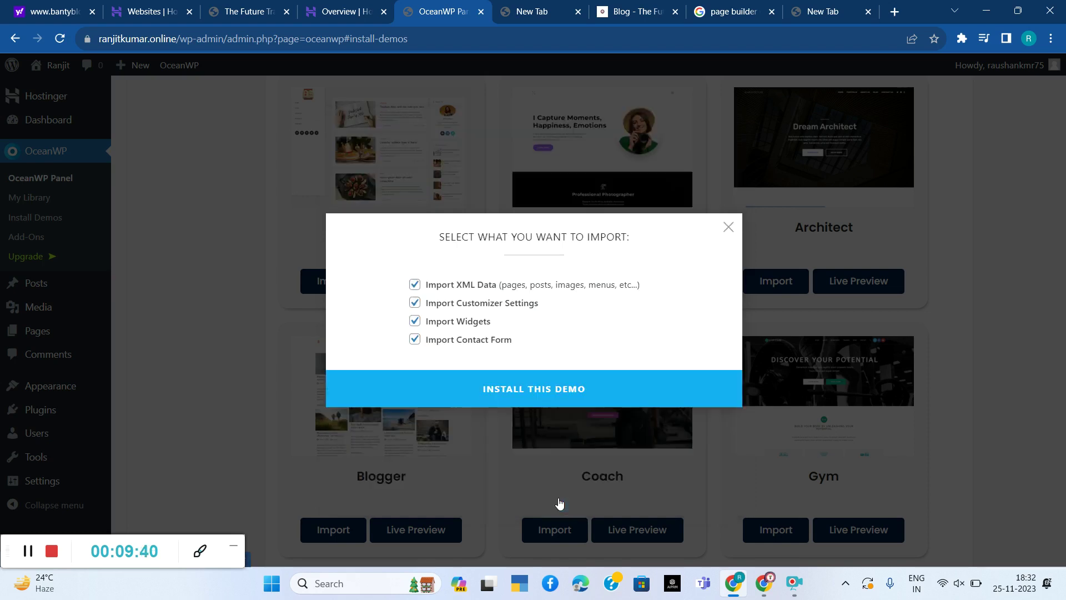
{"action": "left_click", "coordinate": [552, 397]}
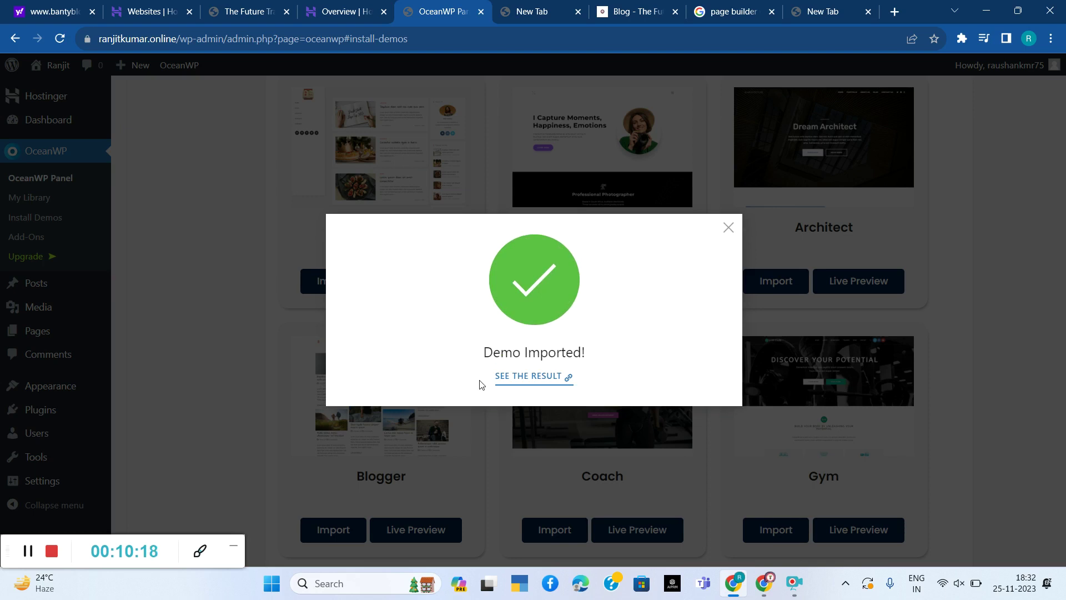
{"action": "left_click", "coordinate": [545, 383]}
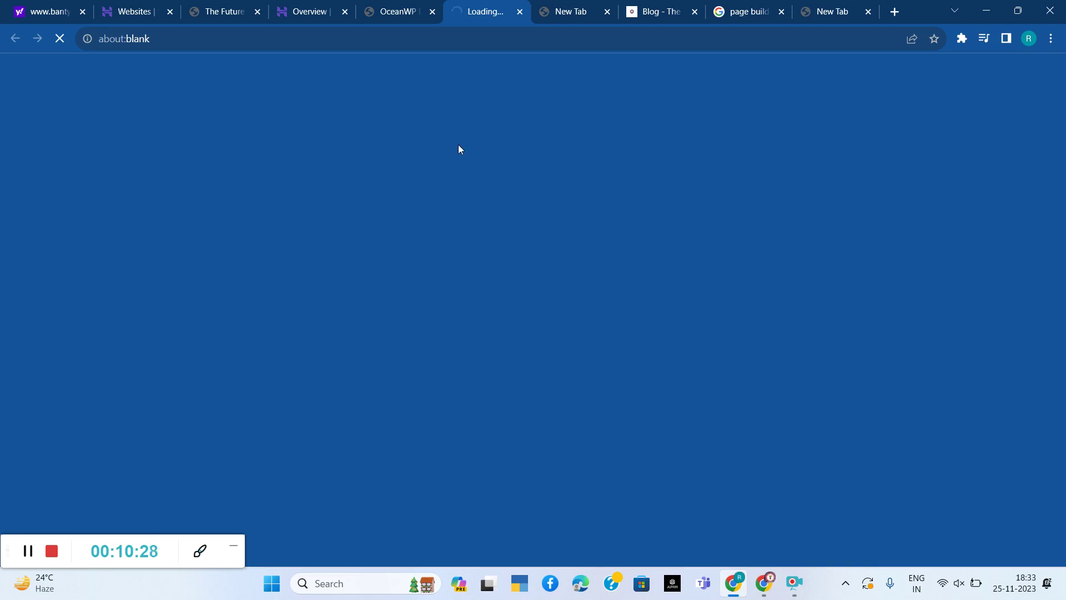
- Close the Demo Imported confirmation and browse the new Blogger-demo front page of ranjitkumar.online
{"action": "left_click", "coordinate": [399, 11]}
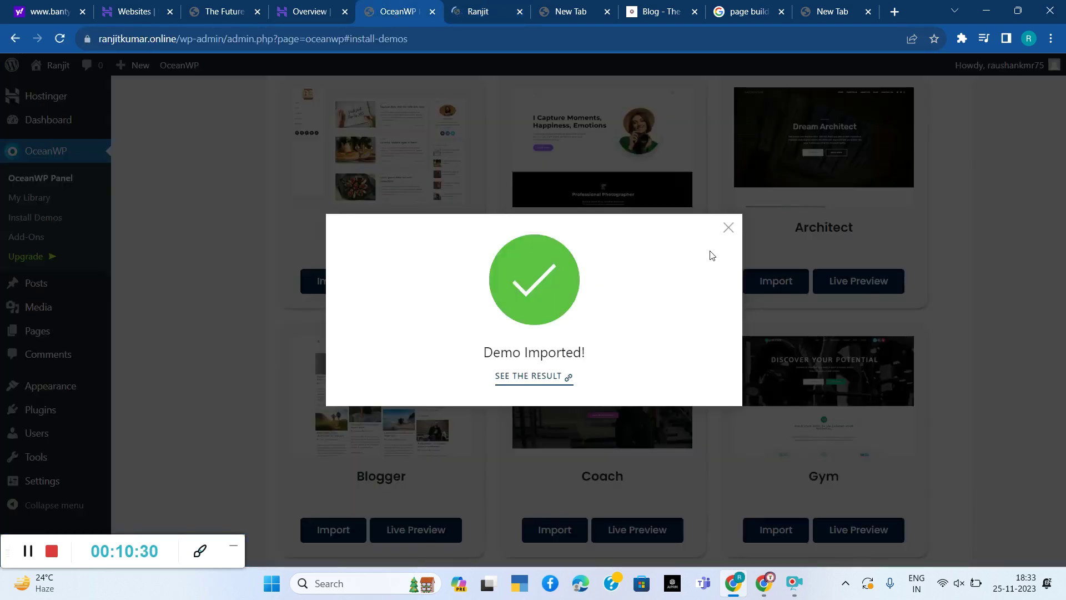
{"action": "left_click", "coordinate": [728, 228]}
{"action": "scroll", "coordinate": [291, 219], "scroll_direction": "up", "scroll_amount": 15}
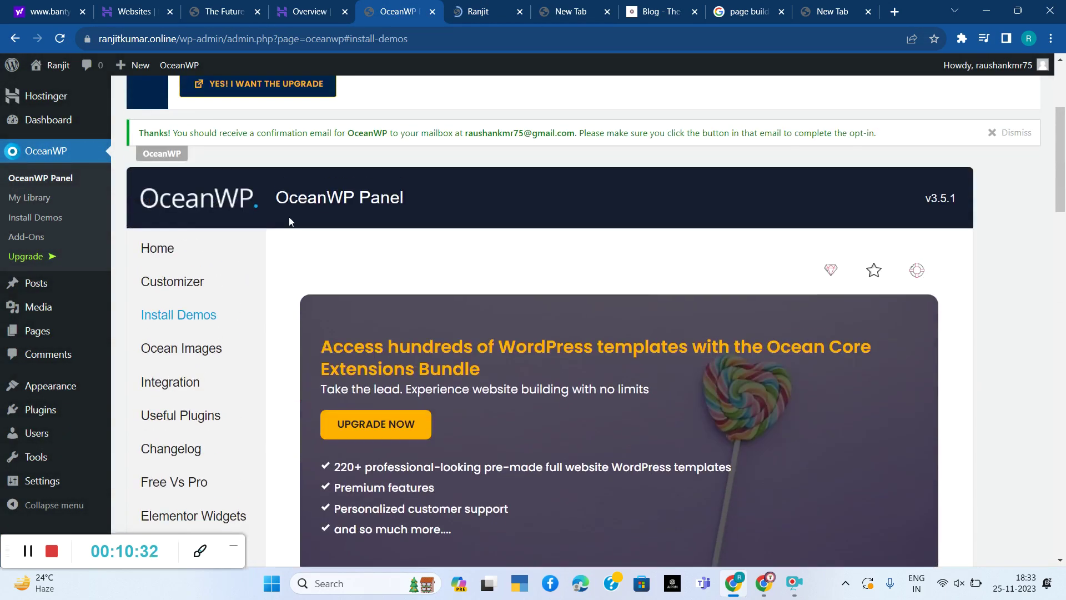
{"action": "left_click", "coordinate": [478, 6]}
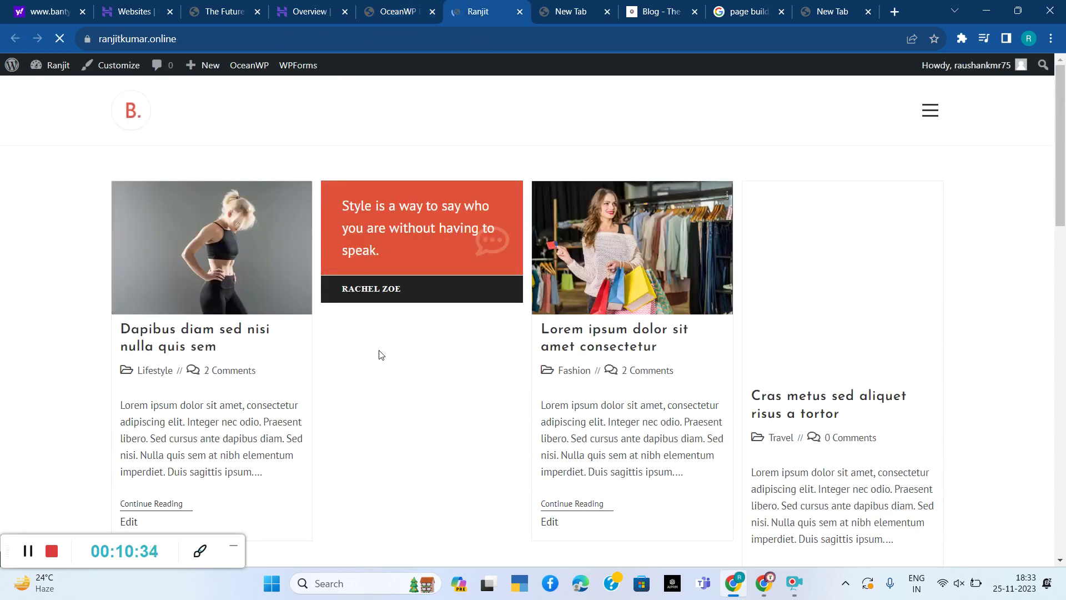
{"action": "scroll", "coordinate": [381, 355], "scroll_direction": "down", "scroll_amount": 6}
{"action": "scroll", "coordinate": [374, 352], "scroll_direction": "up", "scroll_amount": 6}
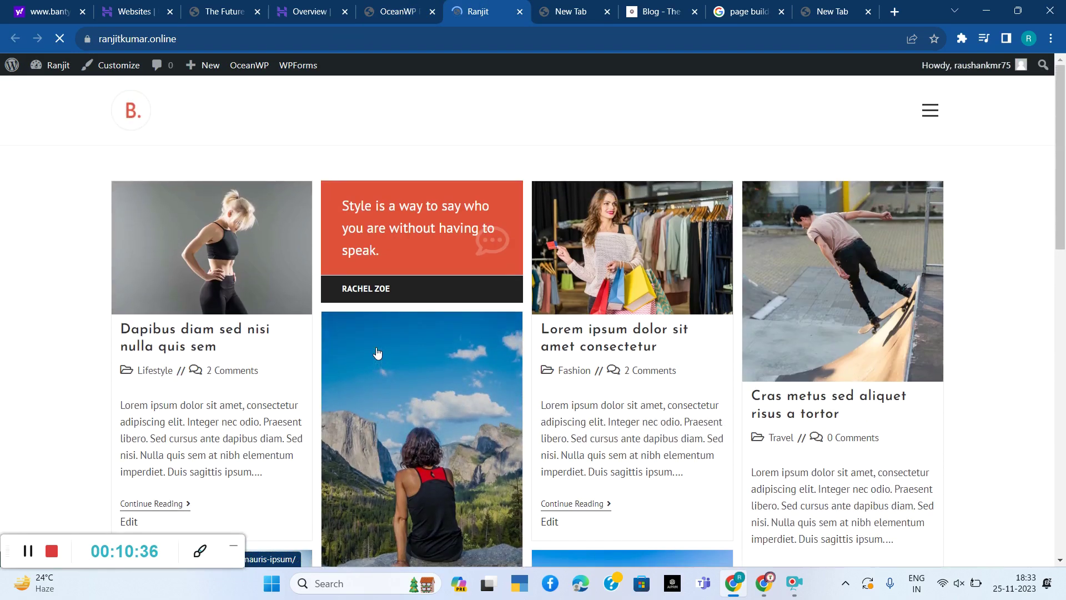
{"action": "scroll", "coordinate": [805, 143], "scroll_direction": "down", "scroll_amount": 10}
{"action": "scroll", "coordinate": [219, 266], "scroll_direction": "up", "scroll_amount": 10}
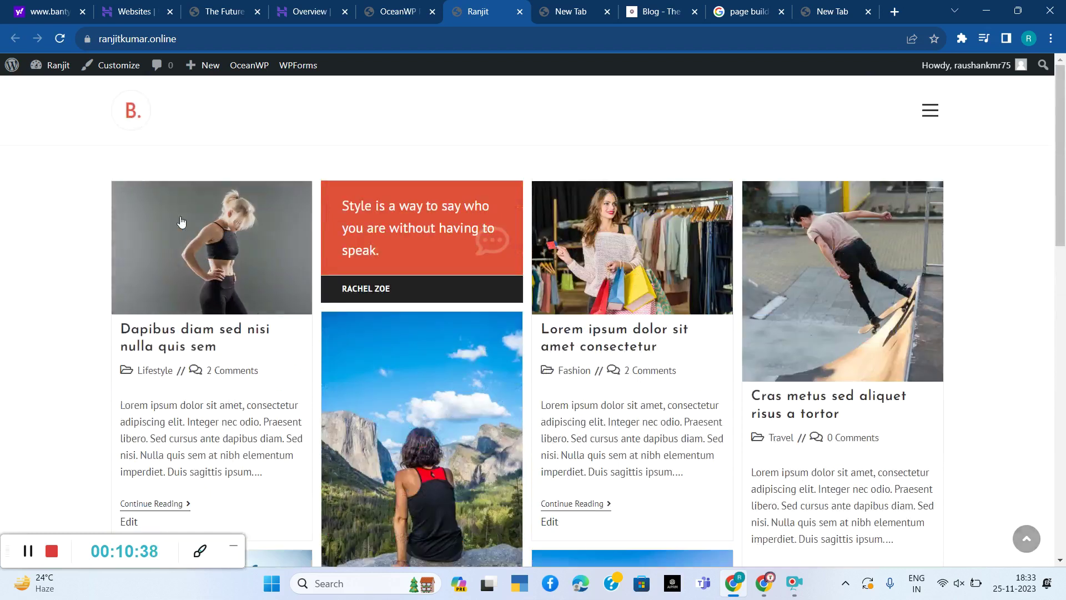
{"action": "left_click", "coordinate": [519, 12]}
- Look over the OceanWP Install Demos panel, then go to Dashboard > Home
{"action": "scroll", "coordinate": [39, 333], "scroll_direction": "down", "scroll_amount": 3}
{"action": "mouse_move", "coordinate": [52, 435]}
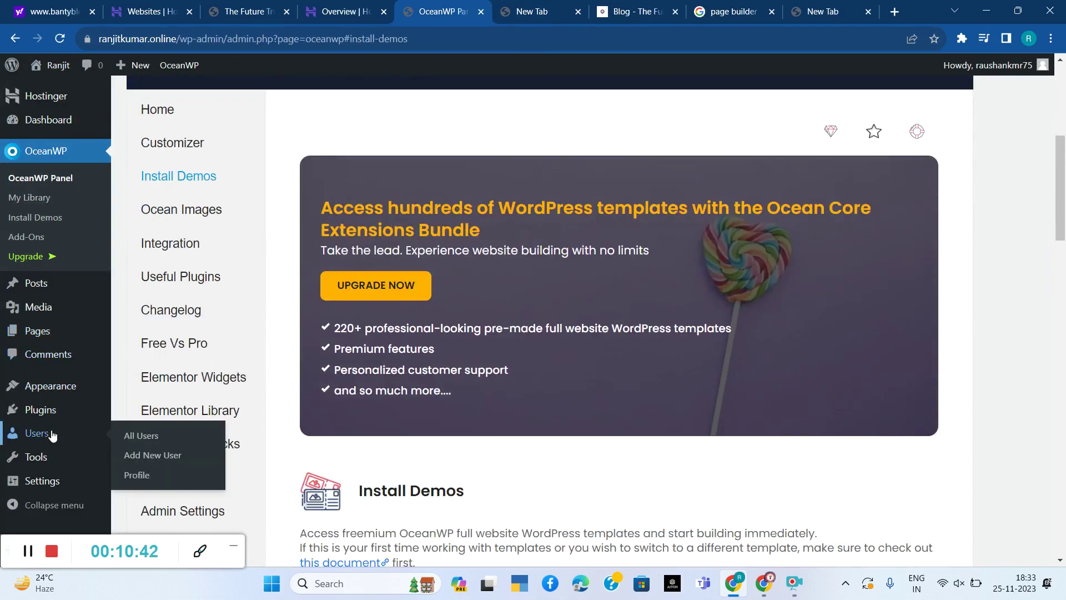
{"action": "scroll", "coordinate": [18, 397], "scroll_direction": "up", "scroll_amount": 5}
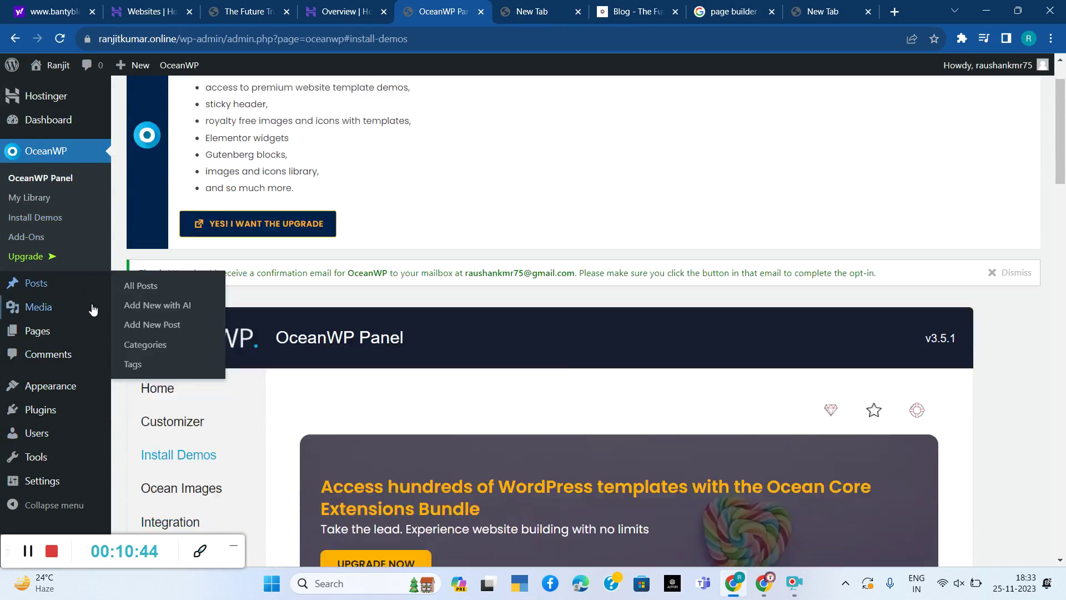
{"action": "scroll", "coordinate": [93, 309], "scroll_direction": "down", "scroll_amount": 4}
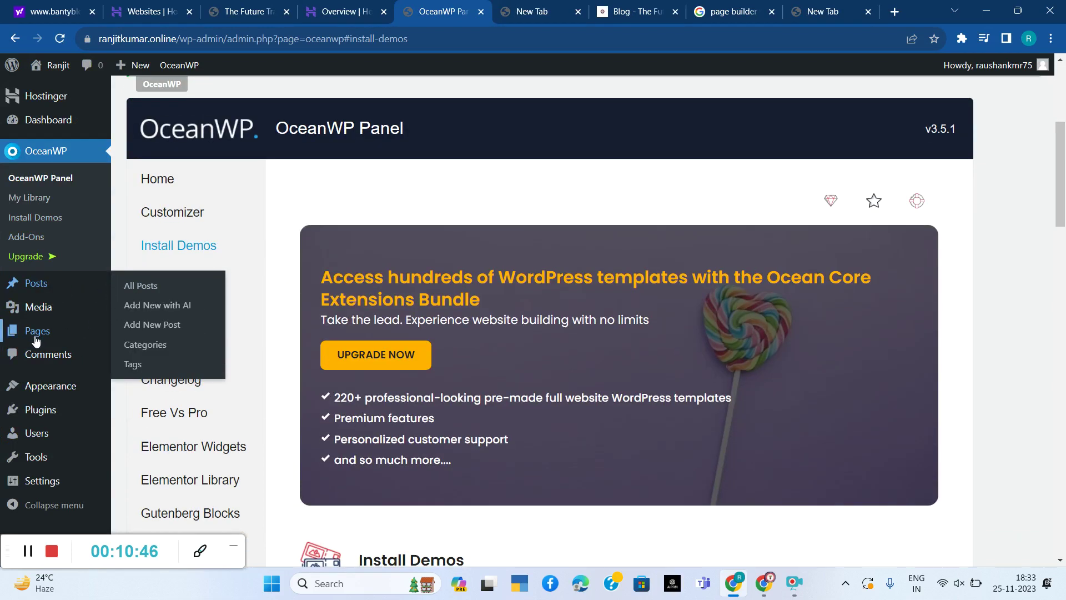
{"action": "mouse_move", "coordinate": [50, 334]}
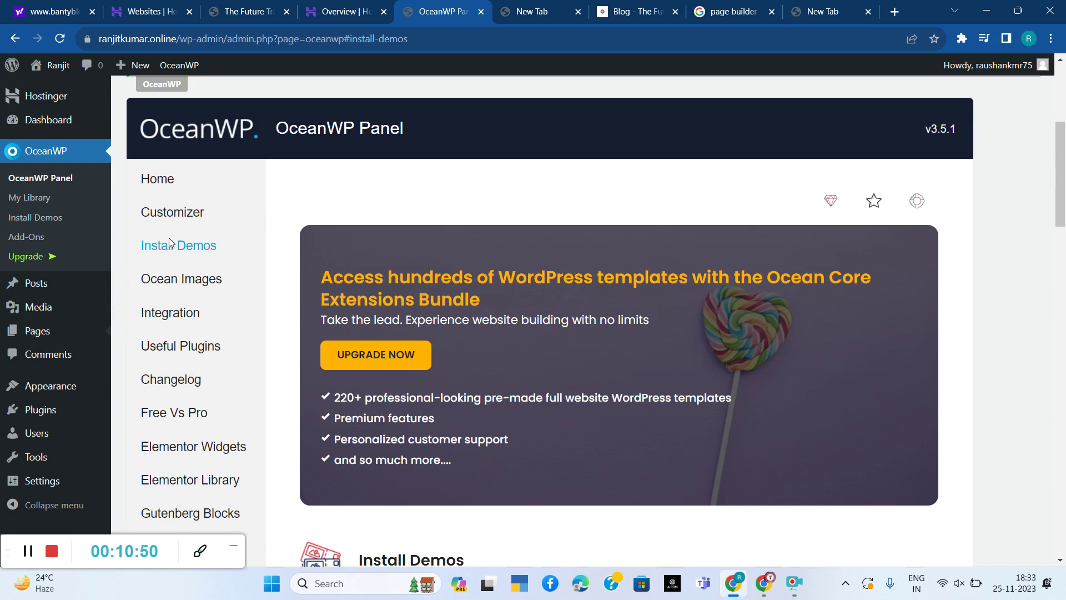
{"action": "scroll", "coordinate": [228, 230], "scroll_direction": "down", "scroll_amount": 4}
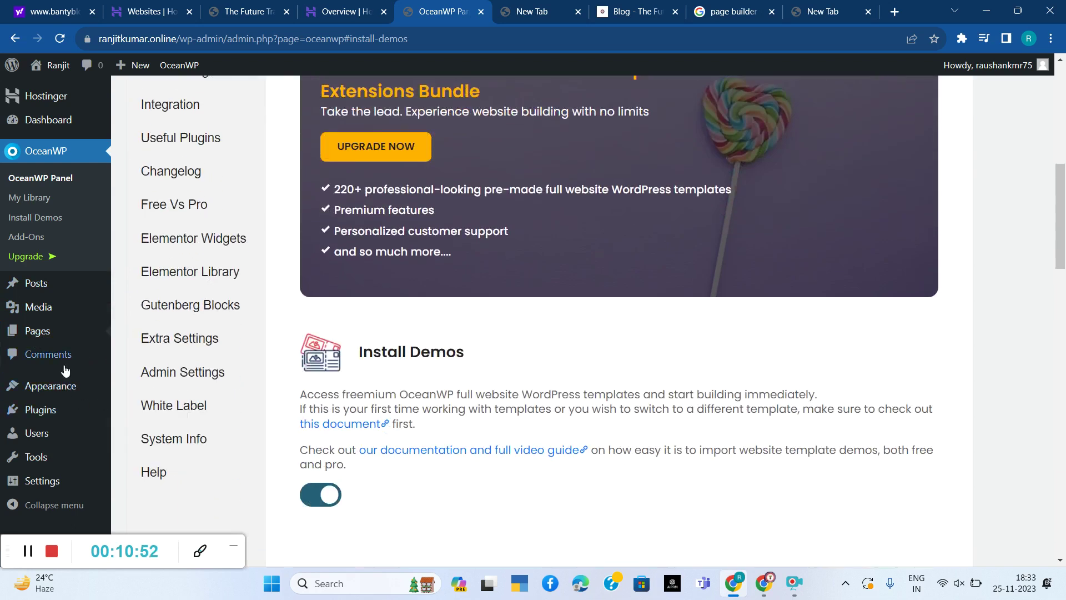
{"action": "left_click", "coordinate": [67, 217]}
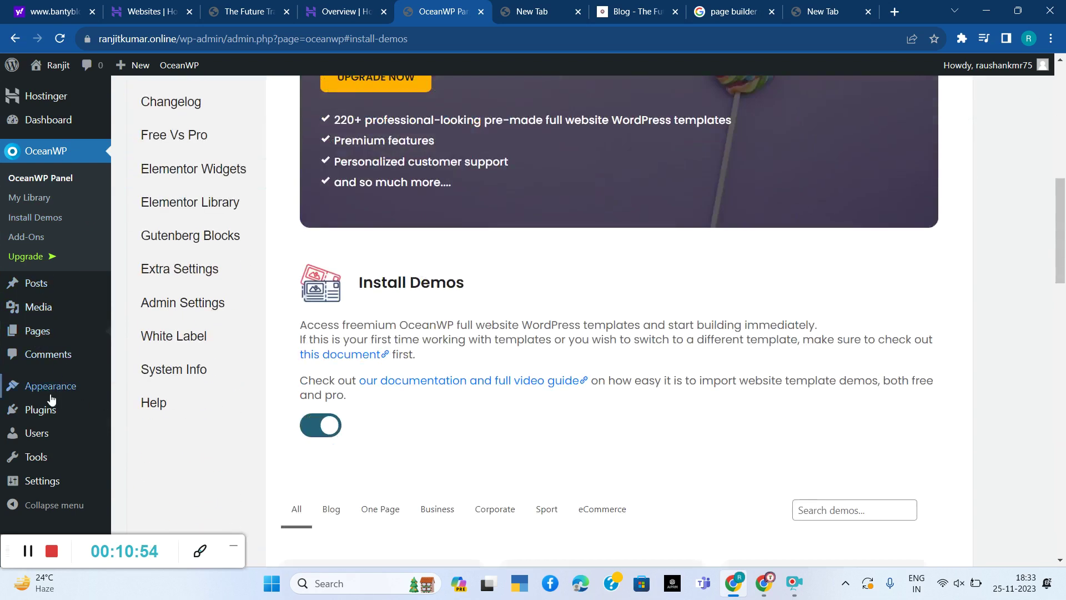
{"action": "scroll", "coordinate": [51, 399], "scroll_direction": "up", "scroll_amount": 8}
{"action": "mouse_move", "coordinate": [45, 120]}
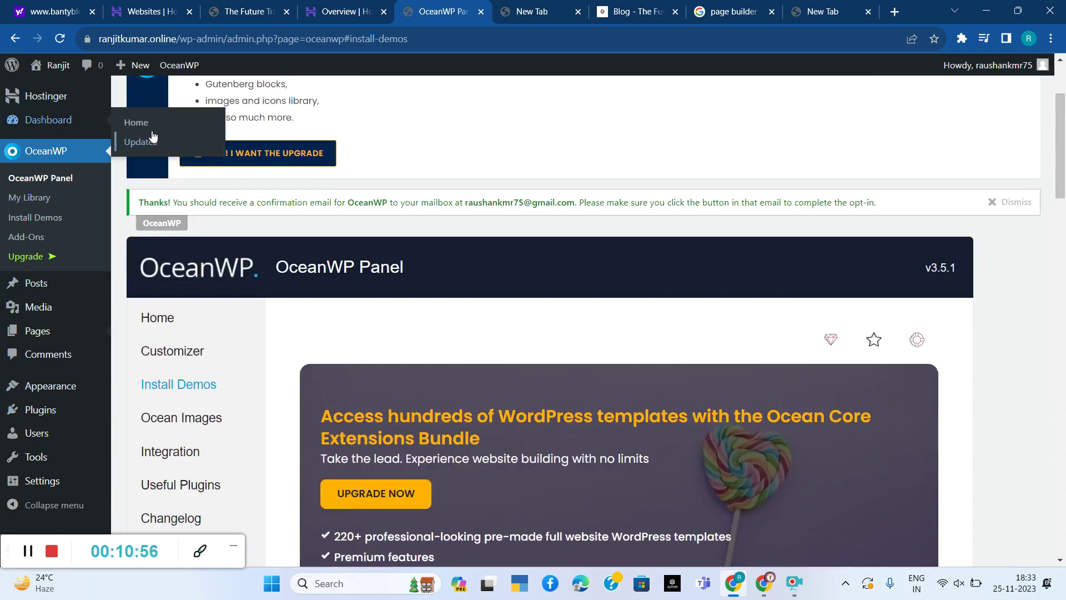
{"action": "left_click", "coordinate": [153, 129]}
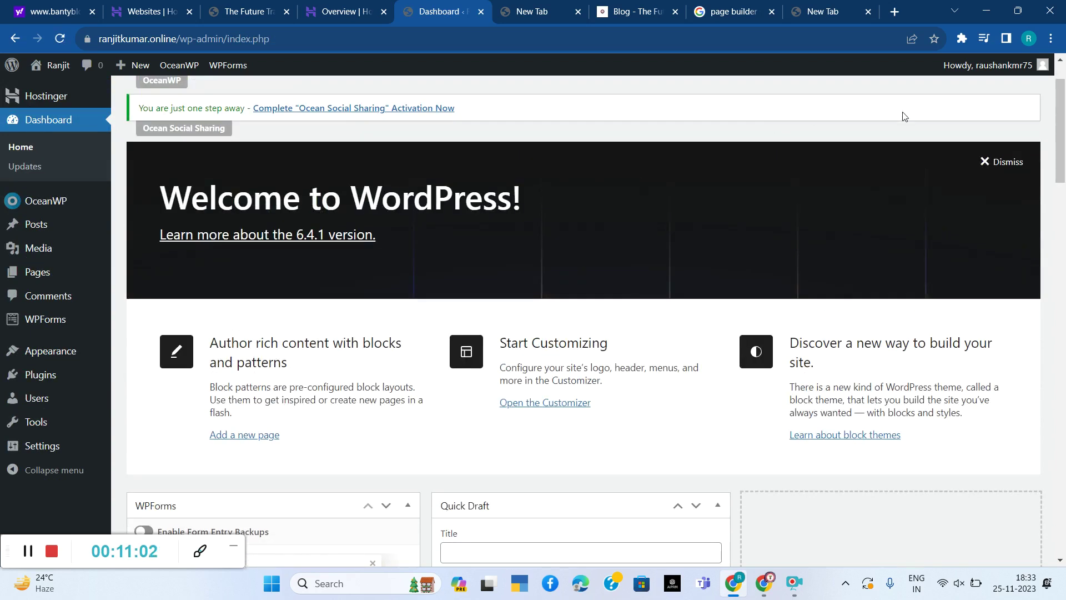
- Dismiss the Welcome to WordPress panel and the OceanWP thanks notice
{"action": "scroll", "coordinate": [855, 114], "scroll_direction": "up", "scroll_amount": 1}
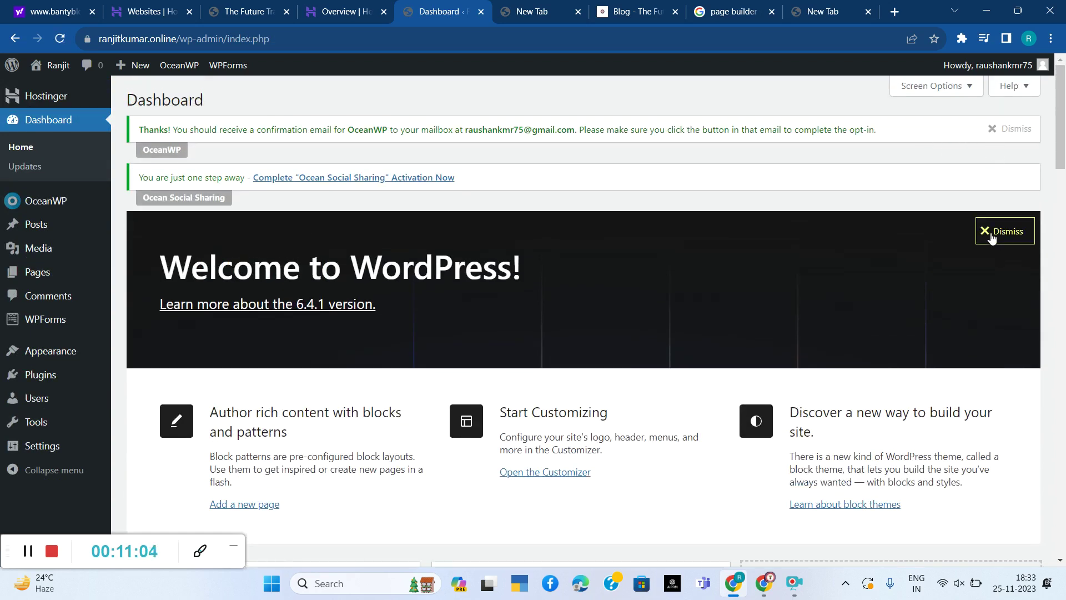
{"action": "left_click", "coordinate": [993, 234]}
{"action": "left_click", "coordinate": [994, 129]}
- In Screen Options, hide WPForms, OceanWP Overview, Site Health, Activity, Quick Draft and Events widgets
{"action": "left_click", "coordinate": [955, 87]}
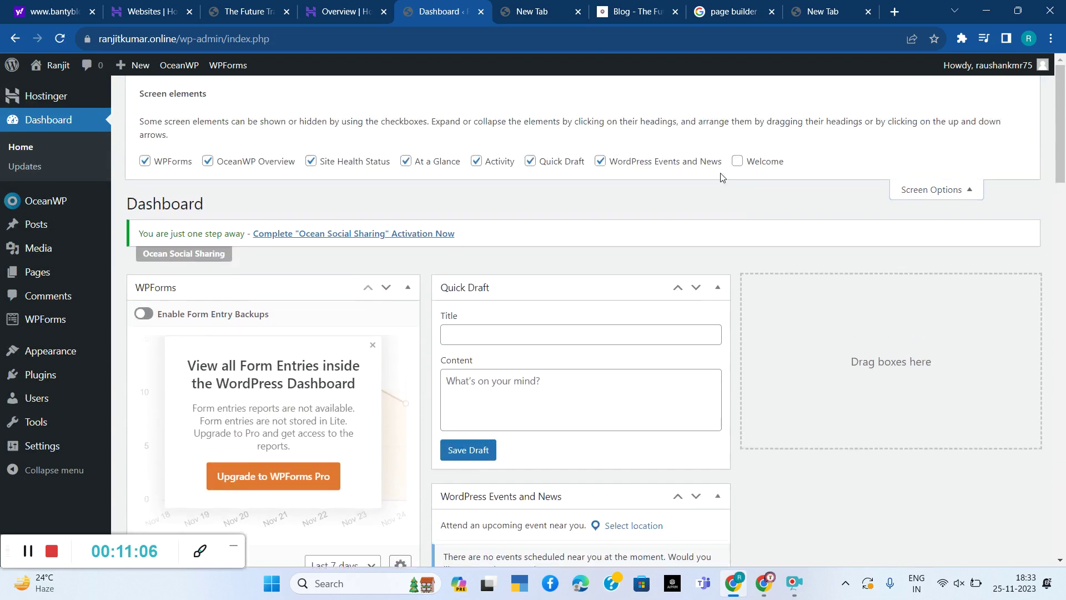
{"action": "left_click", "coordinate": [161, 162]}
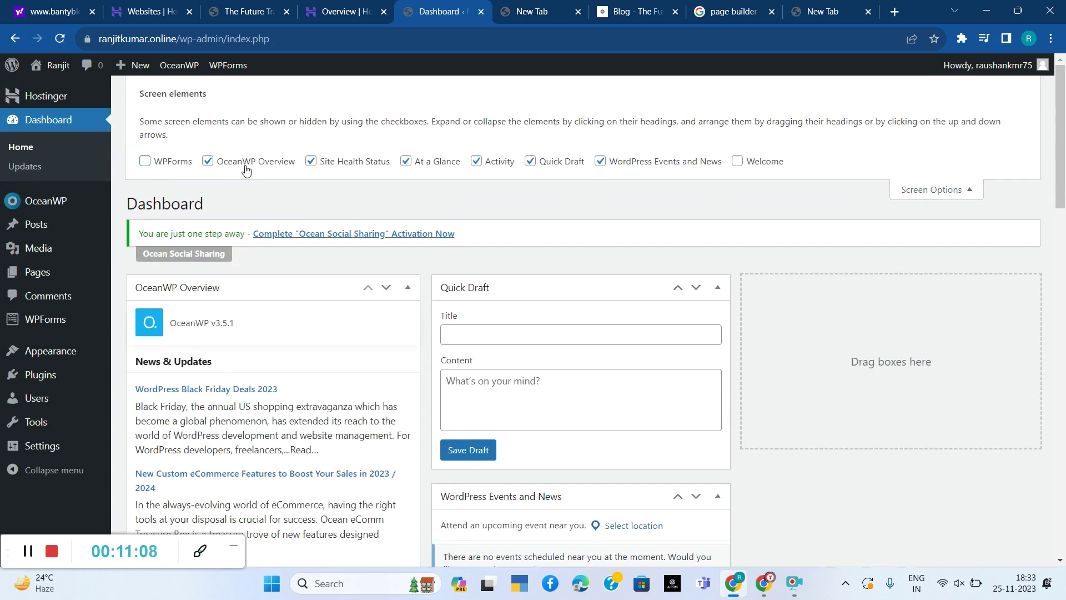
{"action": "left_click", "coordinate": [208, 161]}
{"action": "left_click", "coordinate": [332, 162]}
{"action": "left_click", "coordinate": [477, 161]}
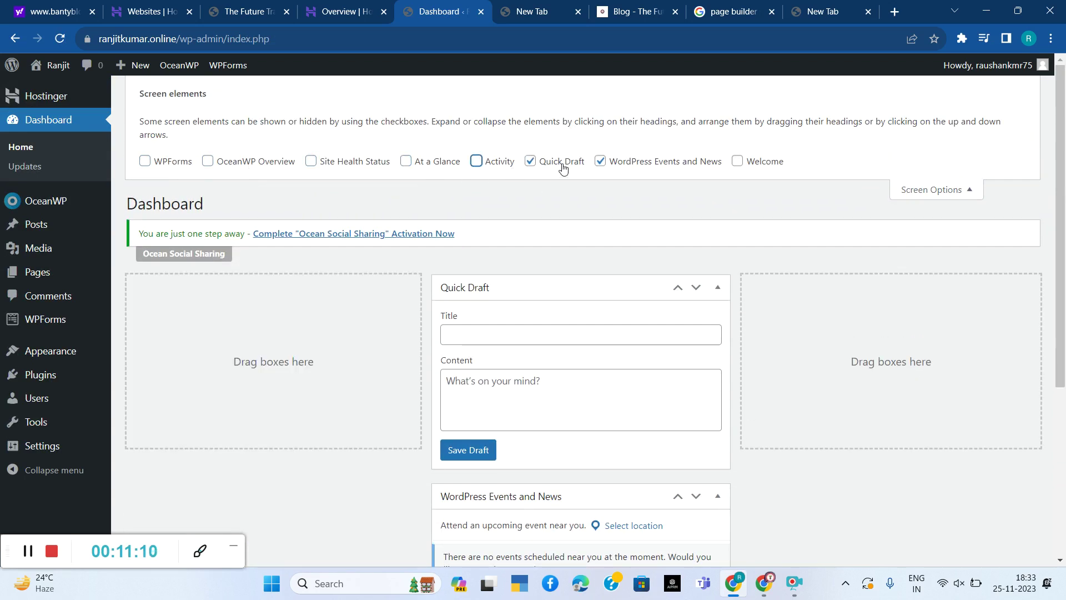
{"action": "left_click", "coordinate": [531, 161]}
{"action": "left_click", "coordinate": [601, 161]}
{"action": "left_click", "coordinate": [915, 177]}
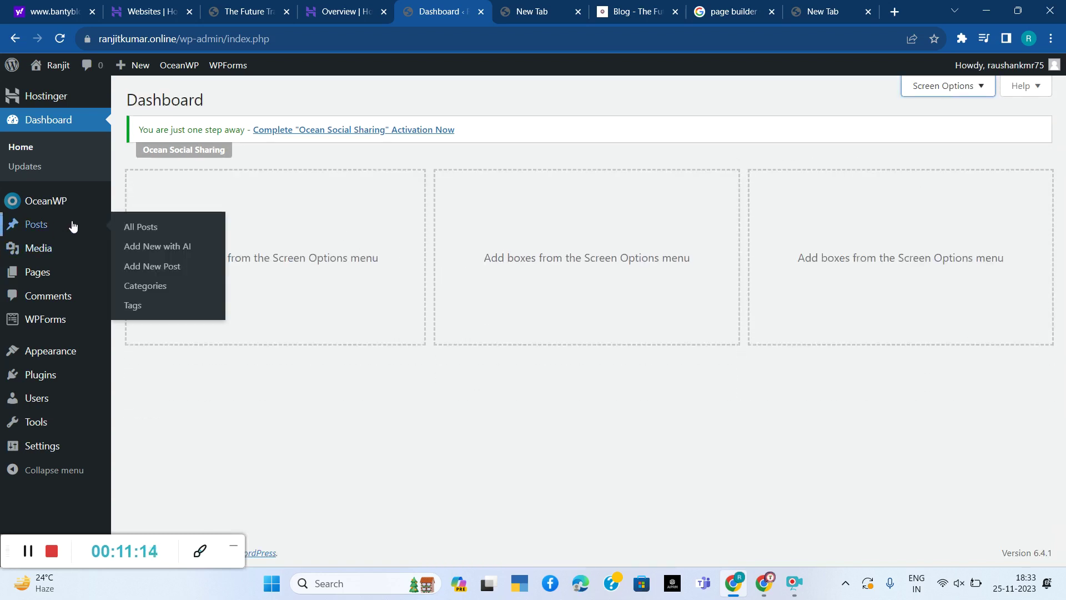
{"action": "mouse_move", "coordinate": [24, 275]}
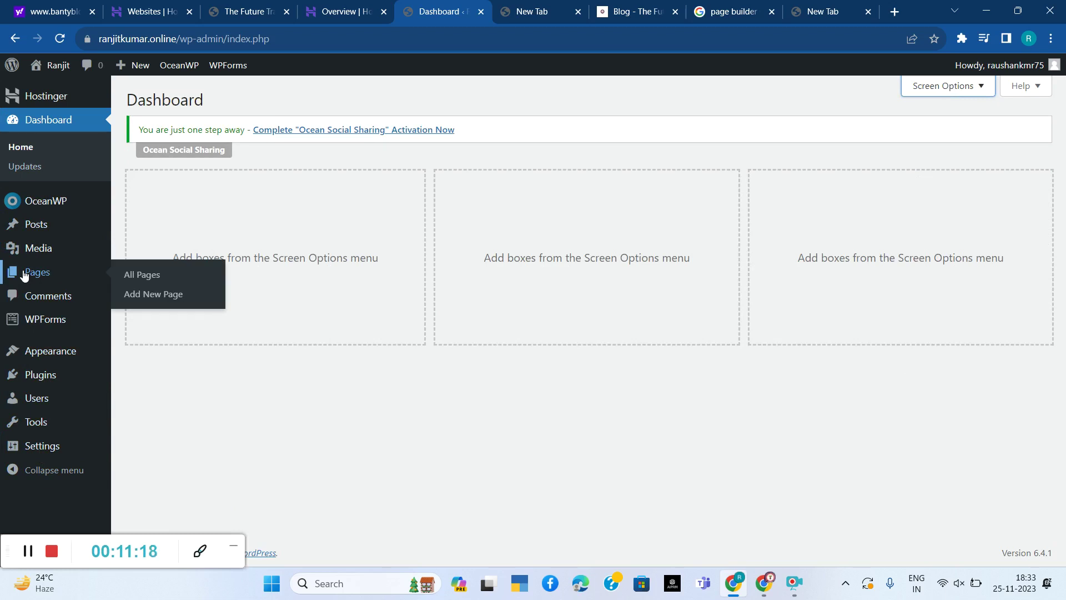
- Open the Home page in the editor, then leave it without saving back to the Pages list
{"action": "left_click", "coordinate": [143, 274]}
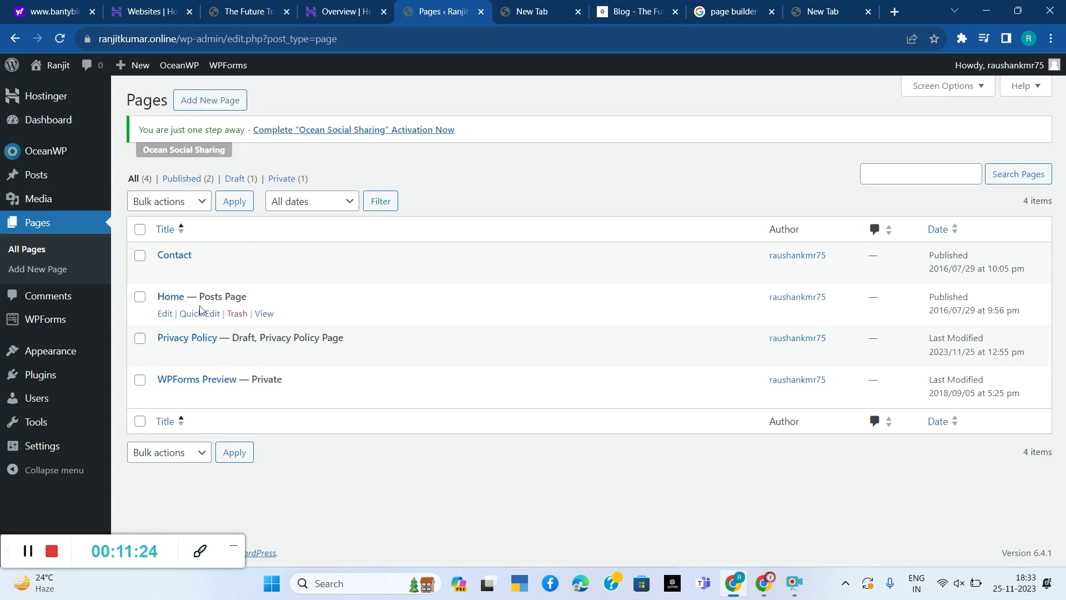
{"action": "left_click", "coordinate": [164, 313]}
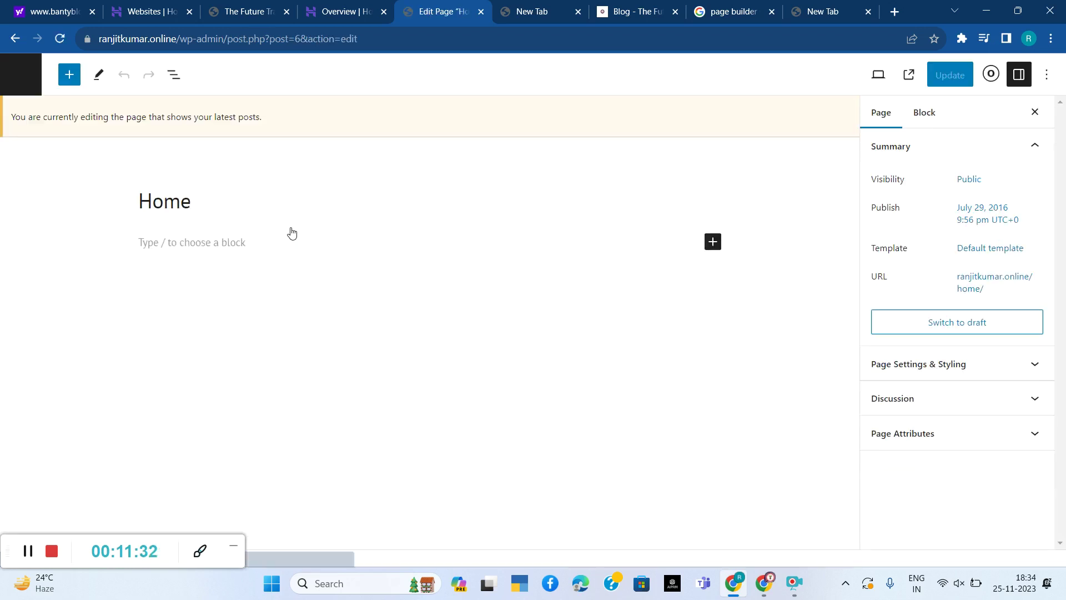
{"action": "left_click", "coordinate": [233, 243]}
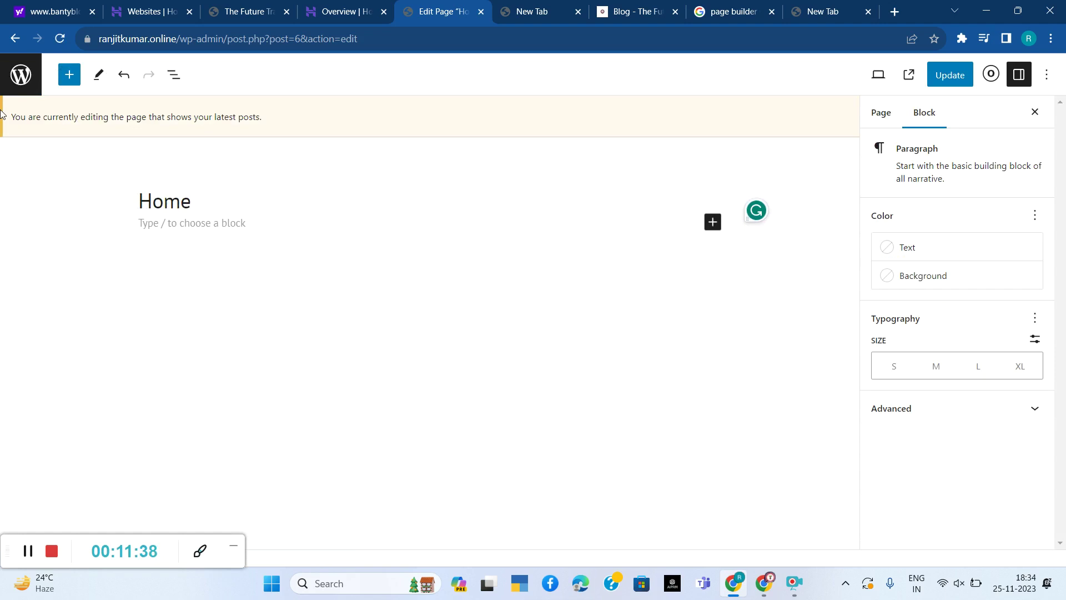
{"action": "left_click", "coordinate": [19, 83]}
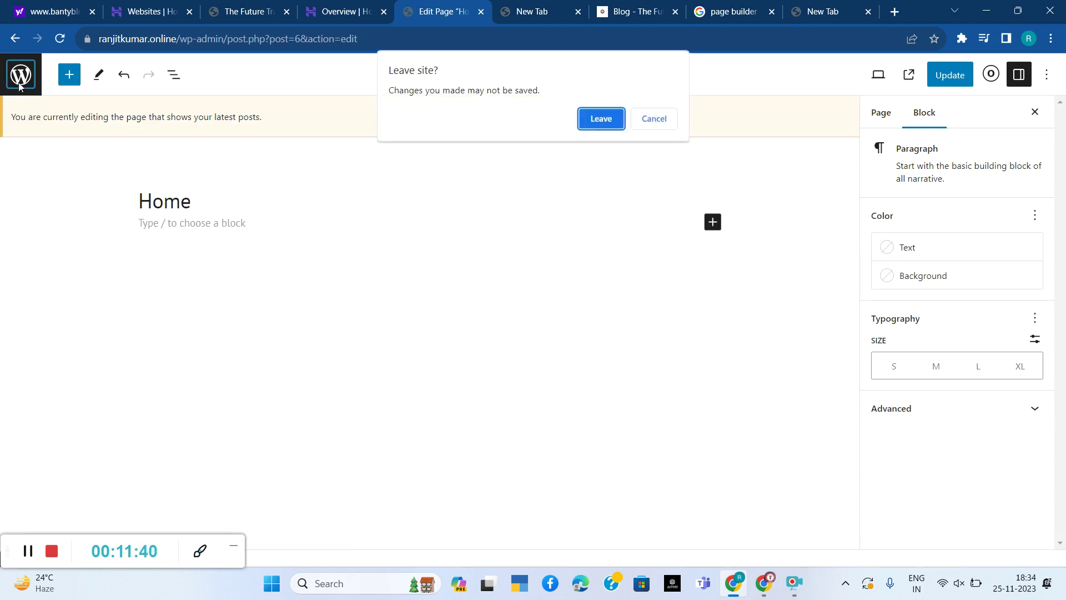
{"action": "key", "text": "Return"}
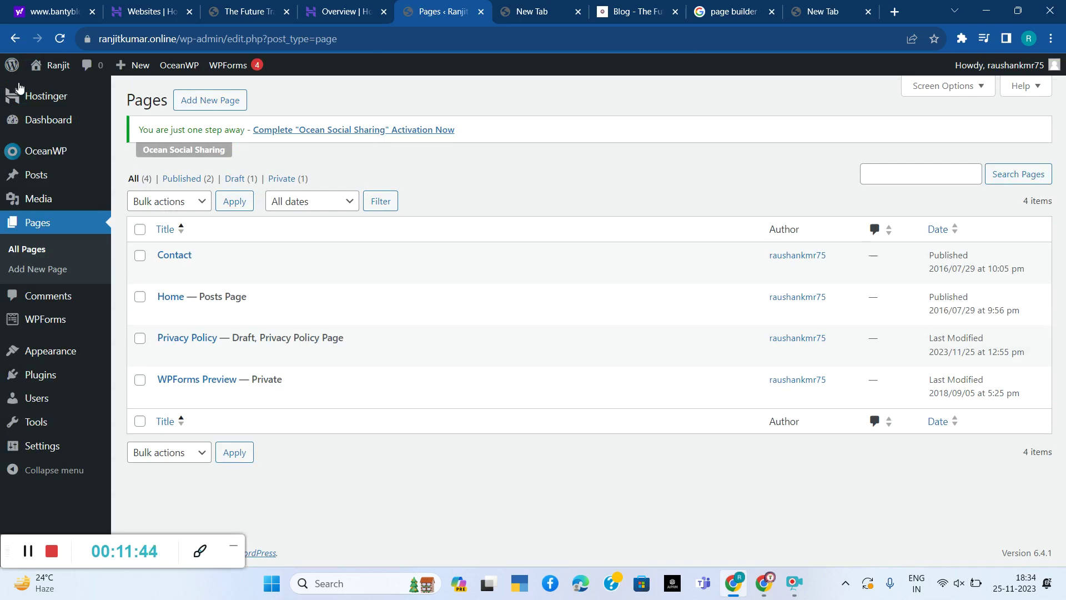
- Search plugins for 'elementor', install and activate Elementor Website Builder, then go to the Hostinger tab
{"action": "mouse_move", "coordinate": [57, 375]}
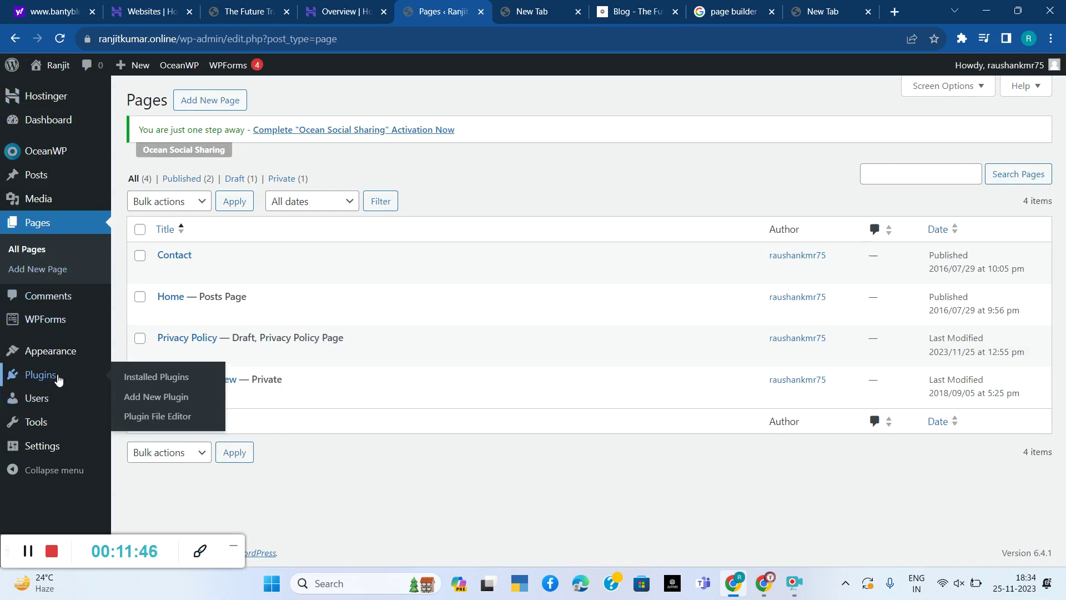
{"action": "left_click", "coordinate": [189, 380]}
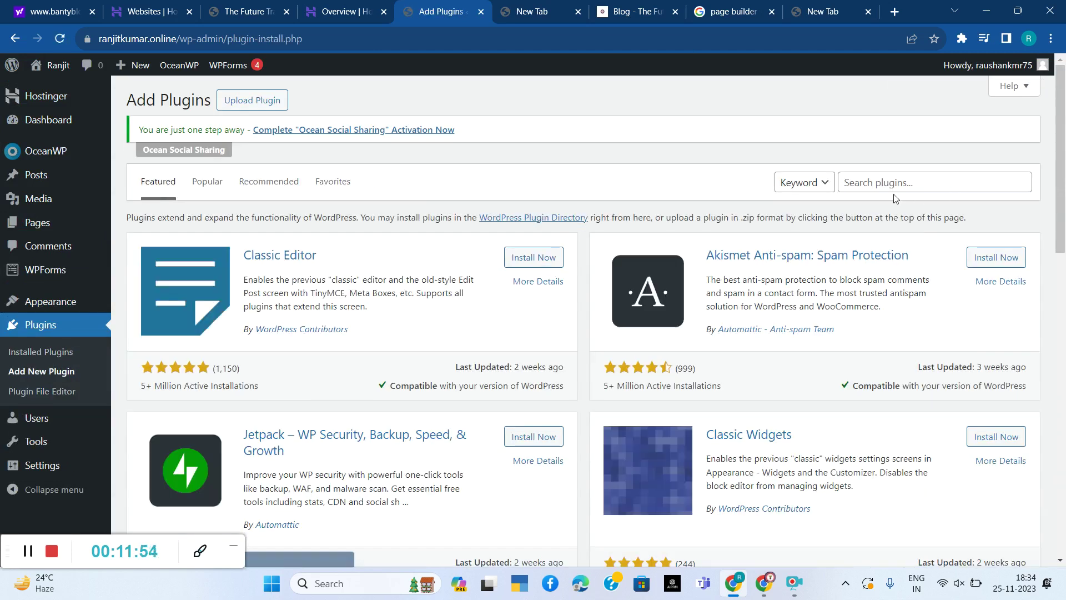
{"action": "left_click", "coordinate": [891, 184]}
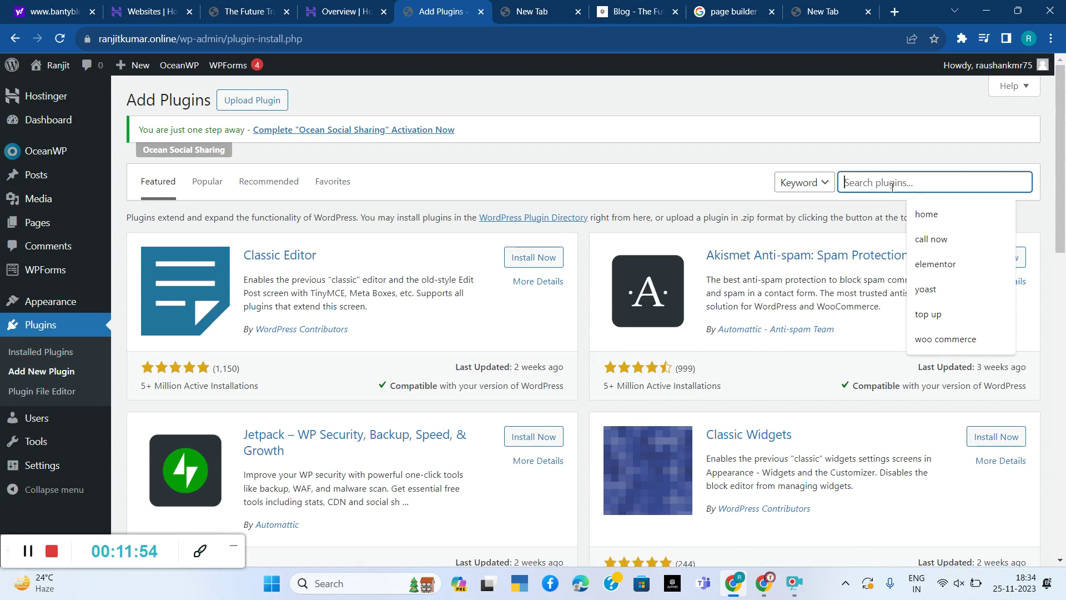
{"action": "type", "text": "elementor"}
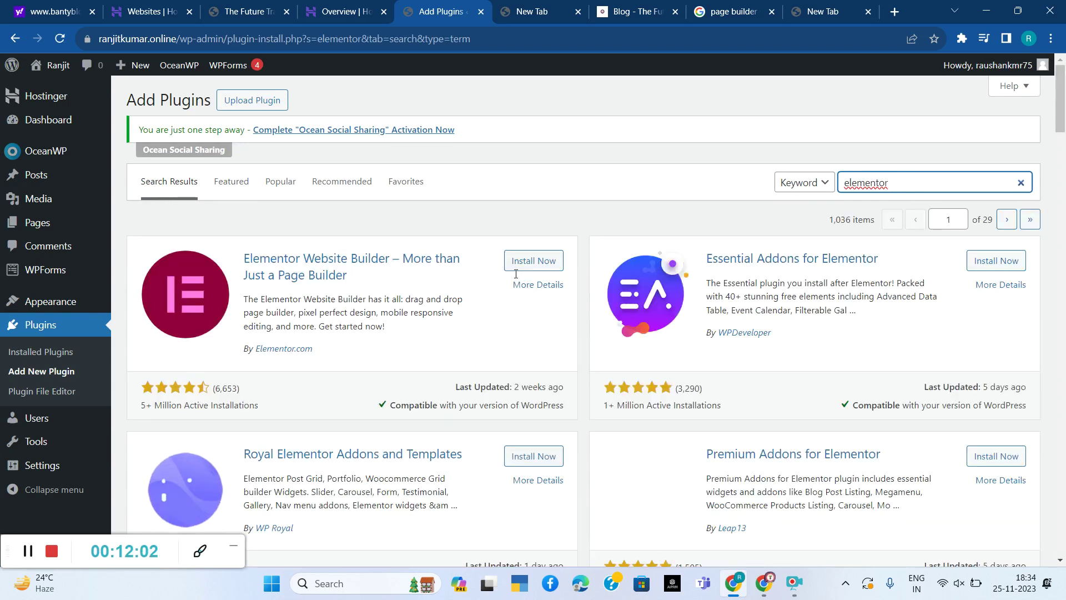
{"action": "left_click", "coordinate": [517, 268]}
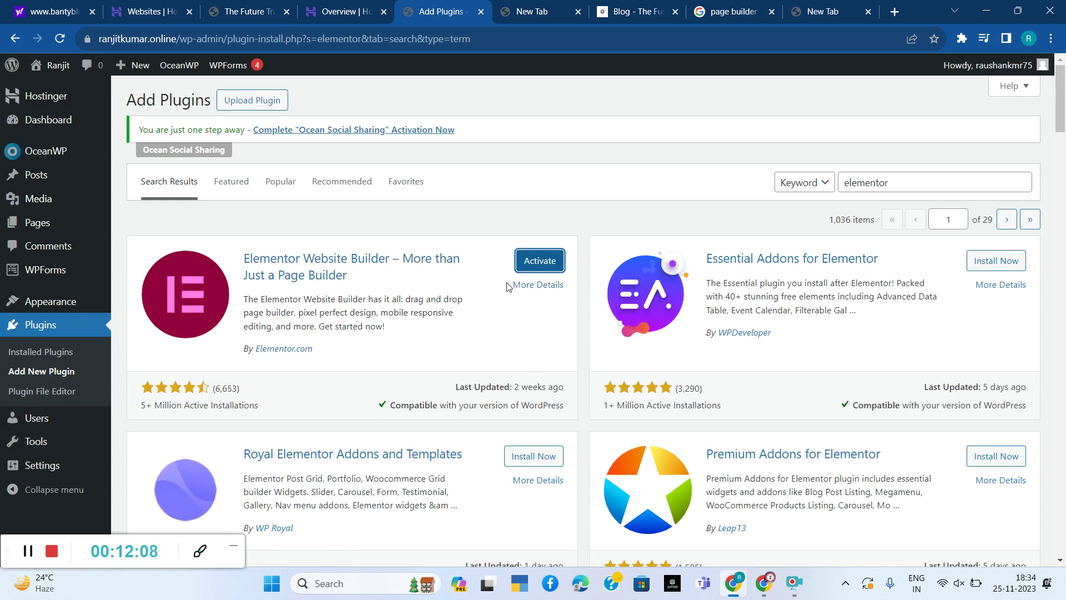
{"action": "left_click", "coordinate": [526, 262]}
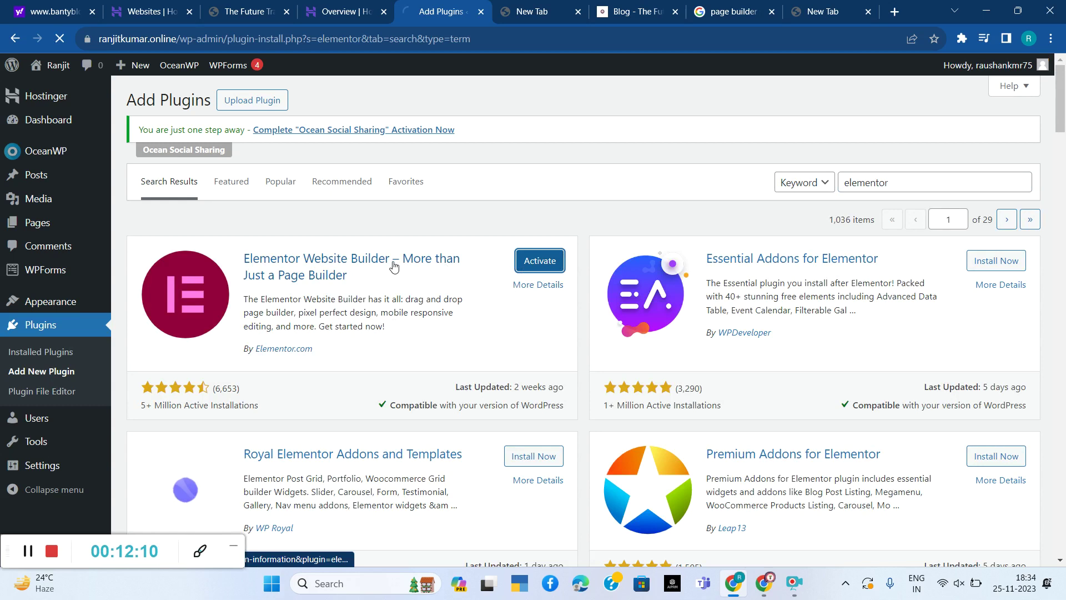
{"action": "left_click", "coordinate": [150, 11]}
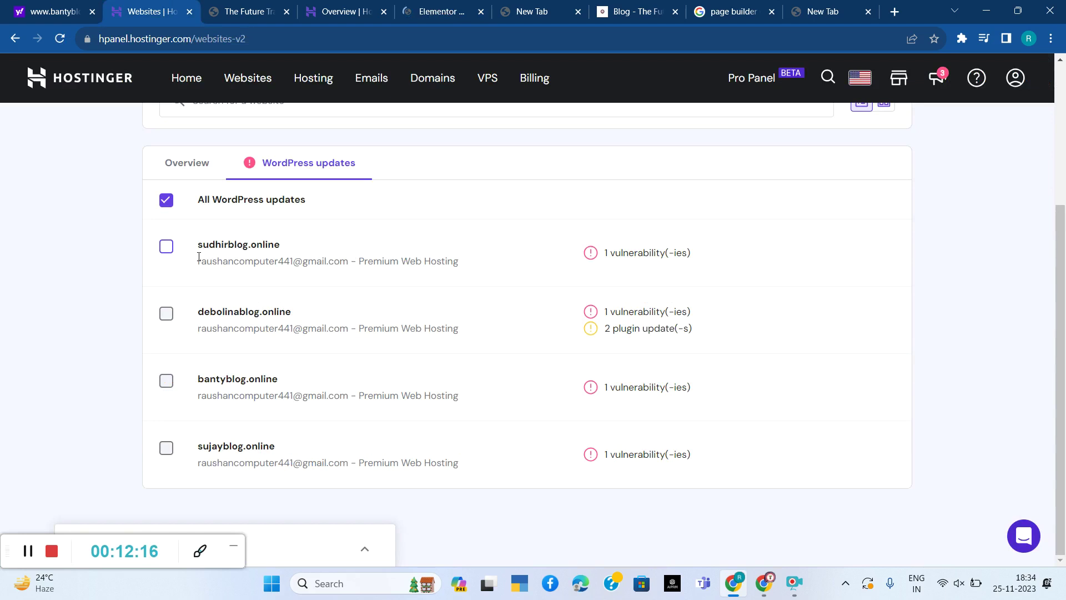
- Select all four sites for a Plugins update; it fails with an authorization error, so cancel
{"action": "scroll", "coordinate": [189, 255], "scroll_direction": "up", "scroll_amount": 4}
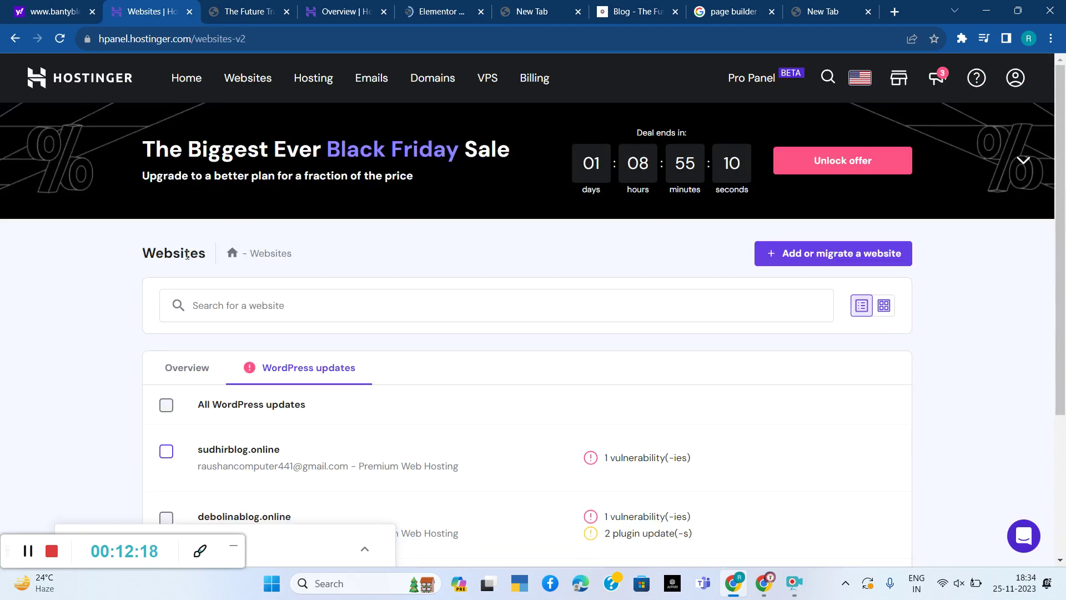
{"action": "scroll", "coordinate": [309, 339], "scroll_direction": "down", "scroll_amount": 4}
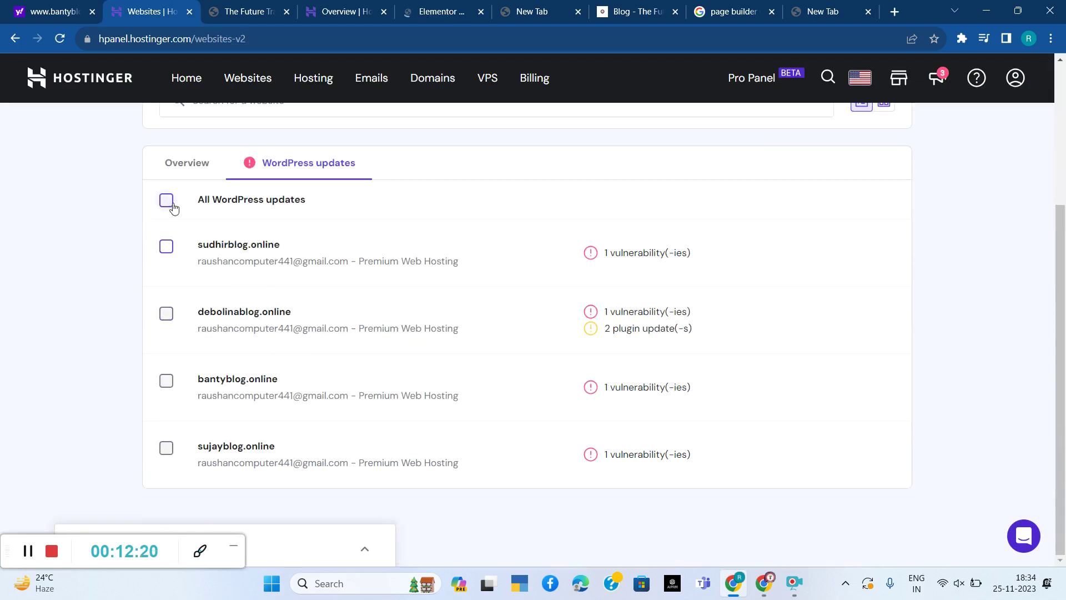
{"action": "left_click", "coordinate": [173, 207]}
{"action": "left_click", "coordinate": [548, 512]}
{"action": "left_click", "coordinate": [838, 510]}
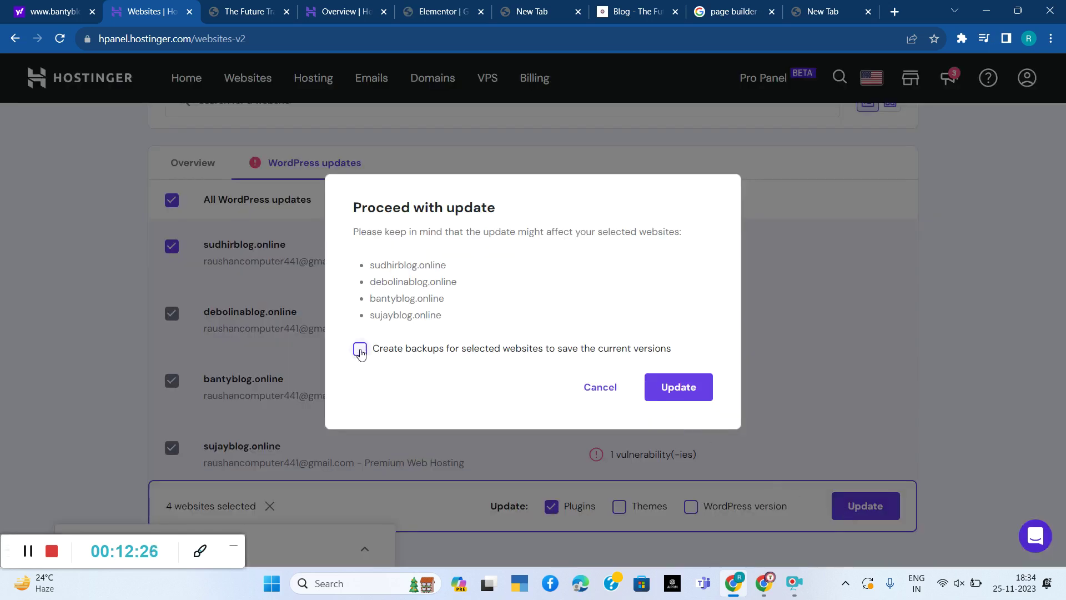
{"action": "left_click", "coordinate": [688, 390]}
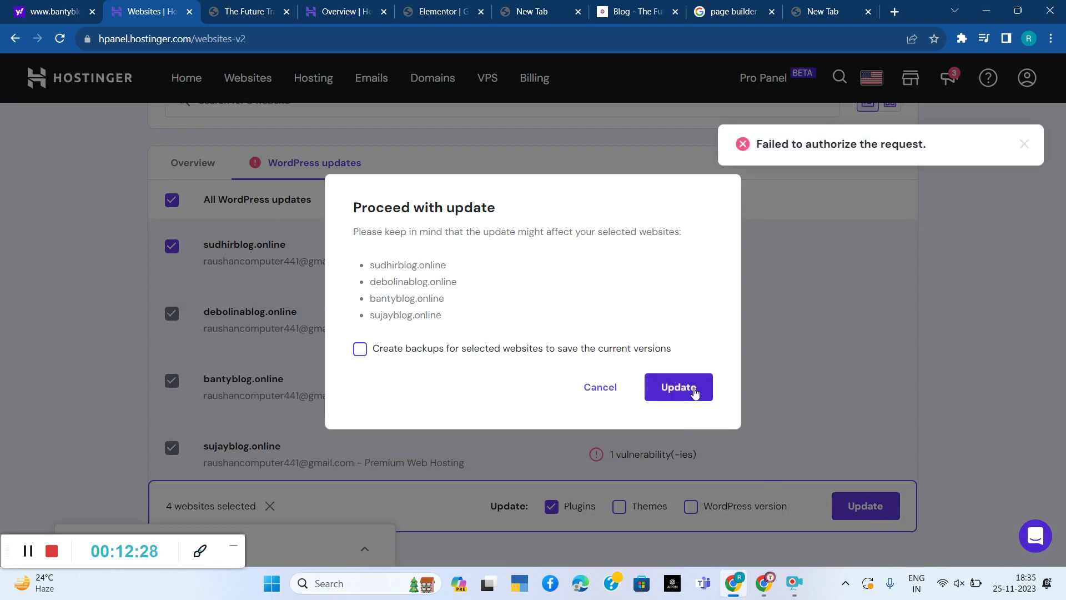
{"action": "left_click", "coordinate": [616, 390]}
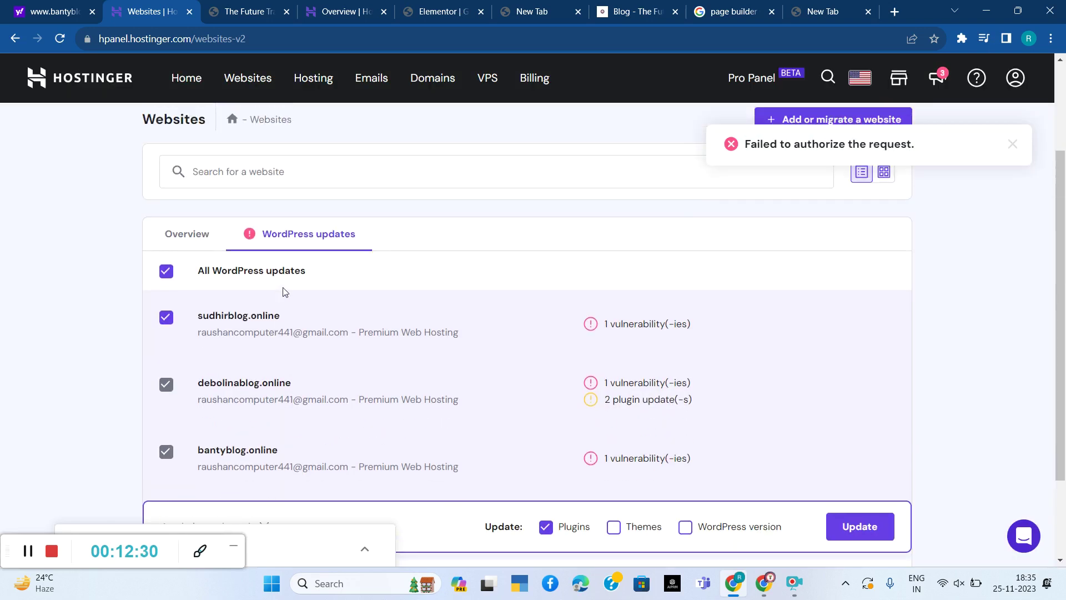
{"action": "scroll", "coordinate": [283, 287], "scroll_direction": "up", "scroll_amount": 3}
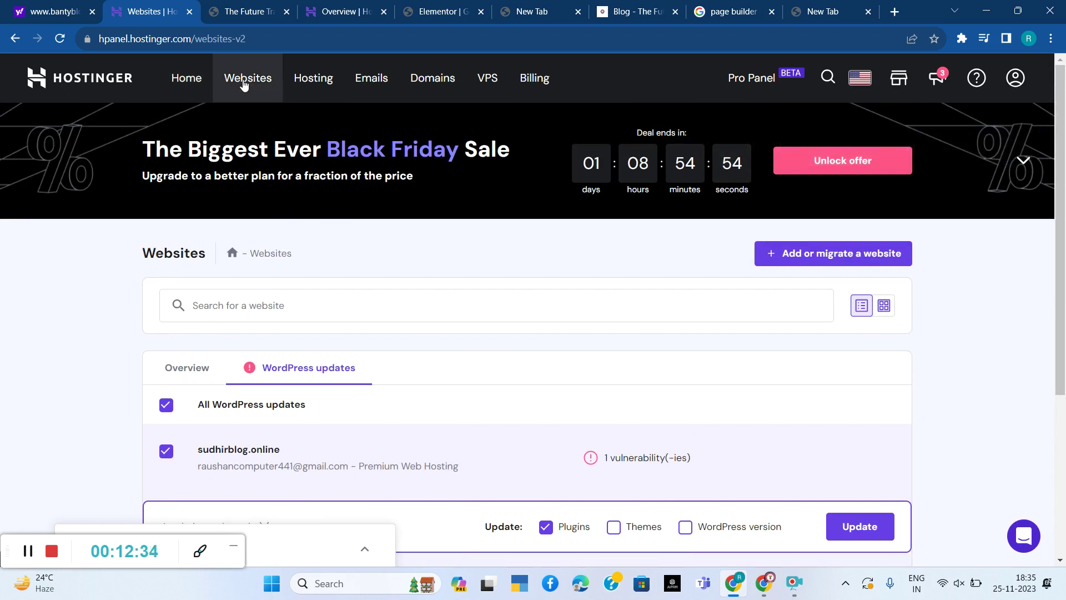
- Browse hPanel's Home, the Premium Web Hosting management page, and the websites list
{"action": "left_click", "coordinate": [174, 88]}
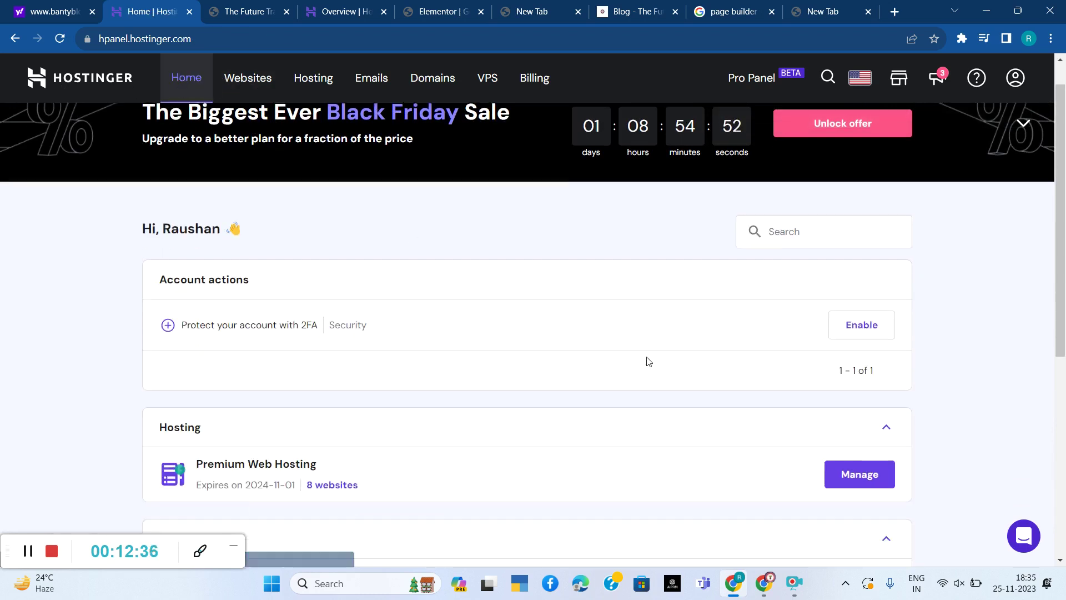
{"action": "scroll", "coordinate": [645, 362], "scroll_direction": "down", "scroll_amount": 3}
{"action": "left_click", "coordinate": [837, 305]}
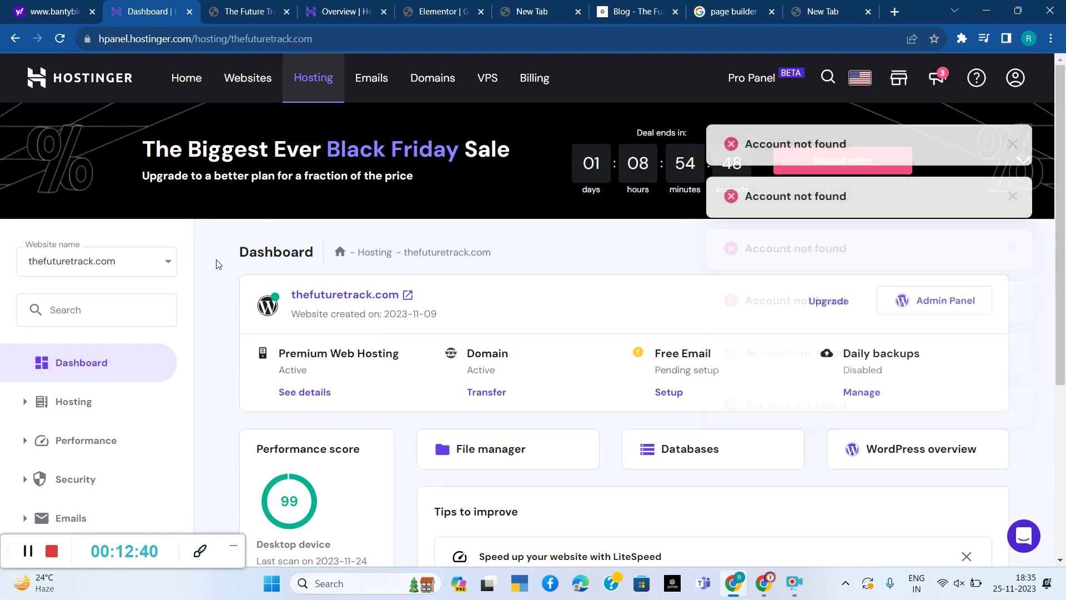
{"action": "scroll", "coordinate": [213, 391], "scroll_direction": "down", "scroll_amount": 2}
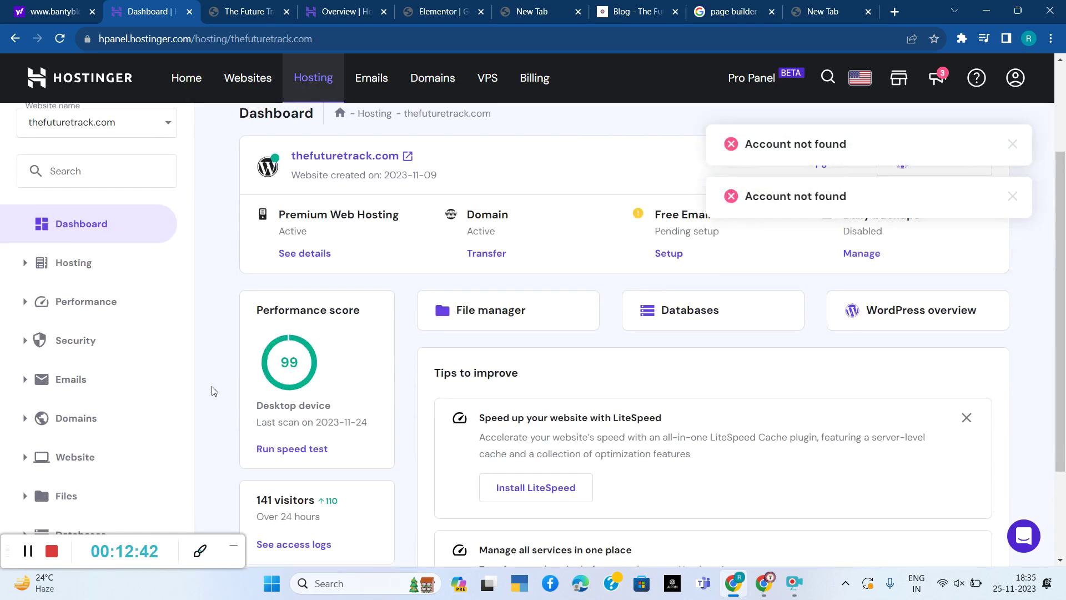
{"action": "scroll", "coordinate": [143, 207], "scroll_direction": "up", "scroll_amount": 2}
{"action": "left_click", "coordinate": [168, 262]}
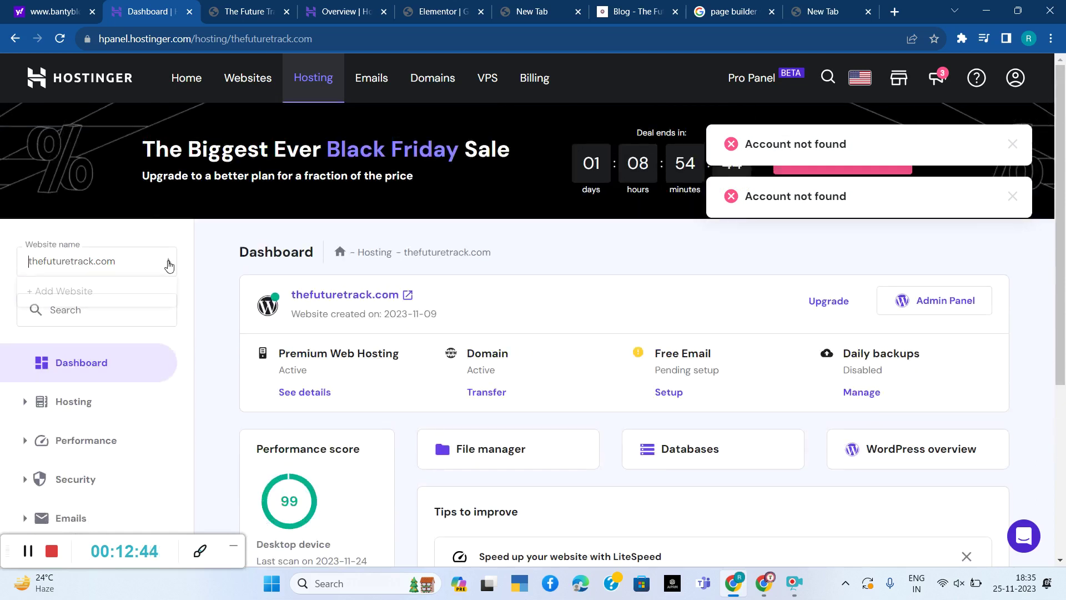
{"action": "left_click", "coordinate": [166, 264]}
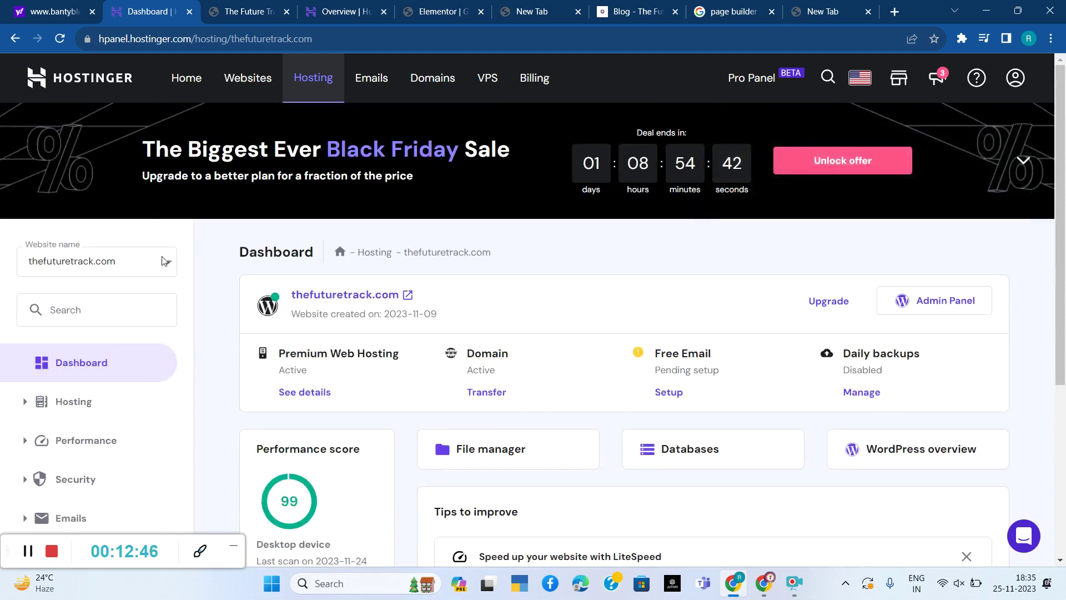
{"action": "left_click", "coordinate": [165, 262]}
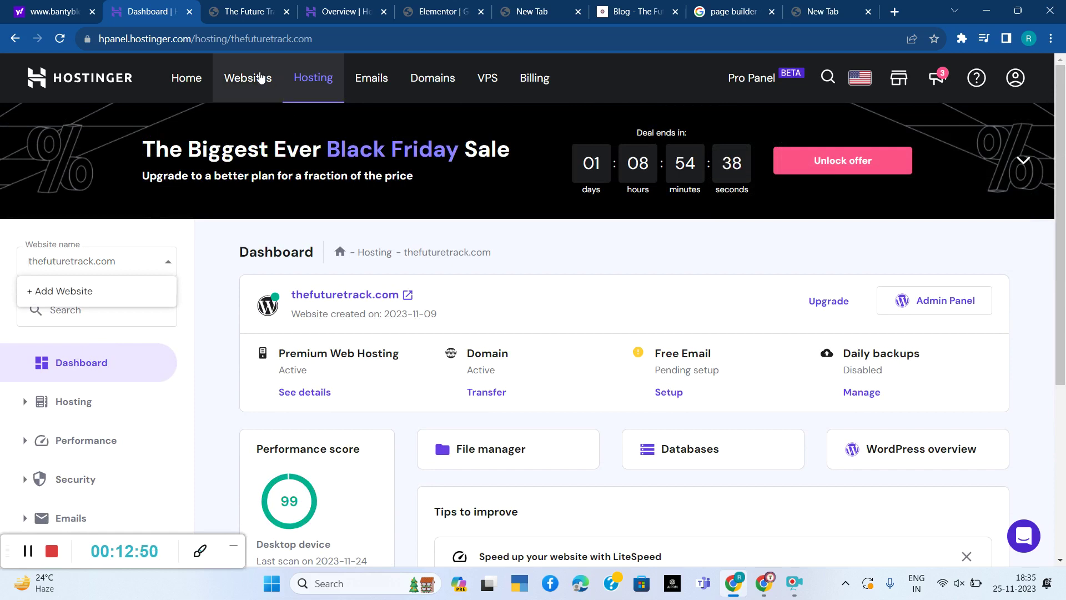
{"action": "left_click", "coordinate": [257, 78]}
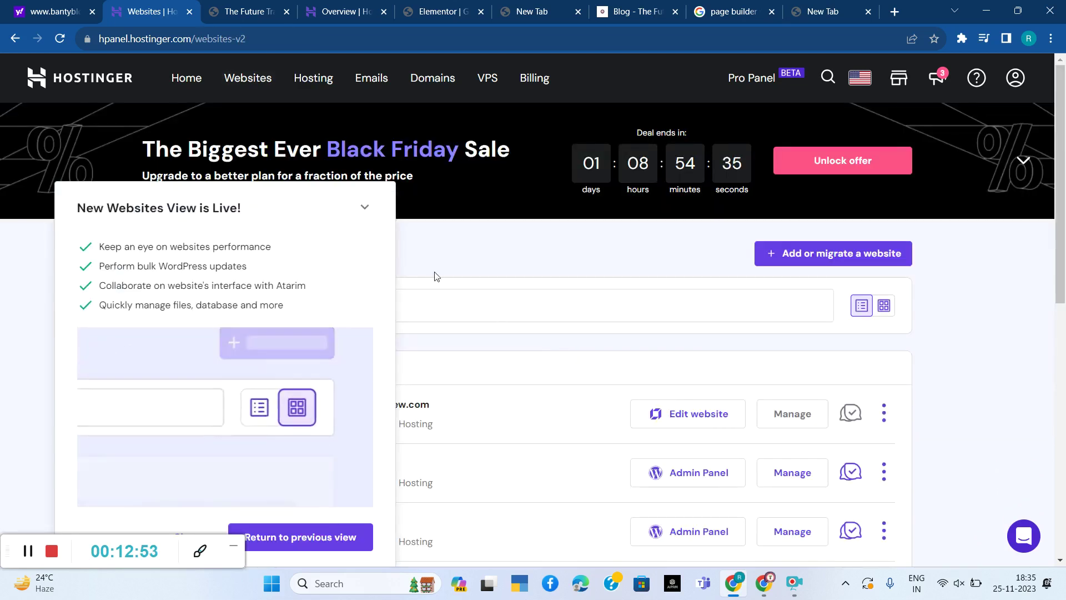
{"action": "left_click", "coordinate": [363, 208]}
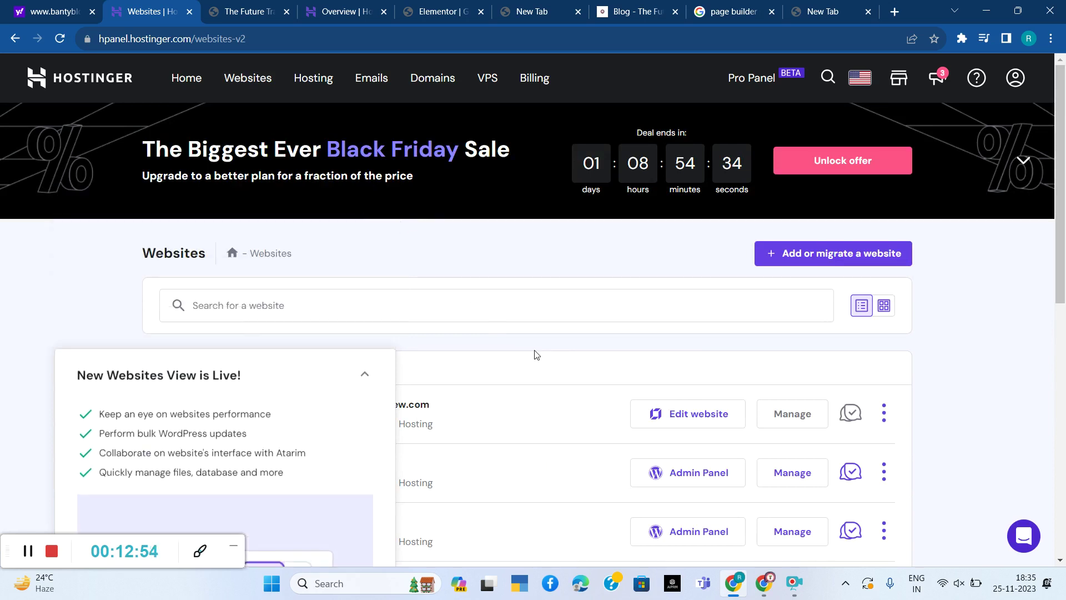
{"action": "scroll", "coordinate": [466, 295], "scroll_direction": "down", "scroll_amount": 2}
{"action": "scroll", "coordinate": [311, 356], "scroll_direction": "down", "scroll_amount": 1}
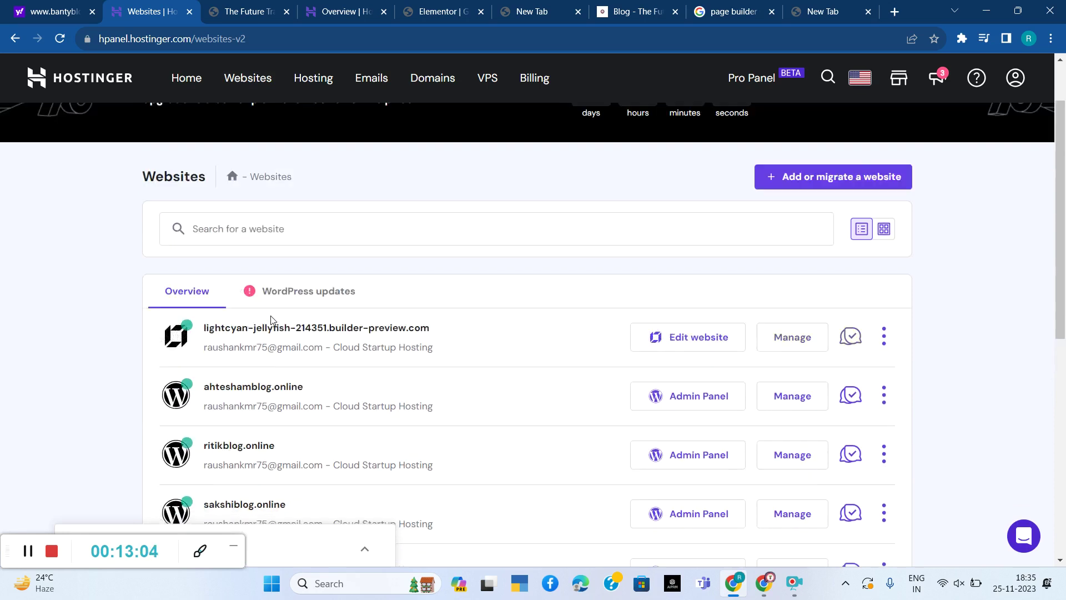
{"action": "scroll", "coordinate": [266, 322], "scroll_direction": "up", "scroll_amount": 4}
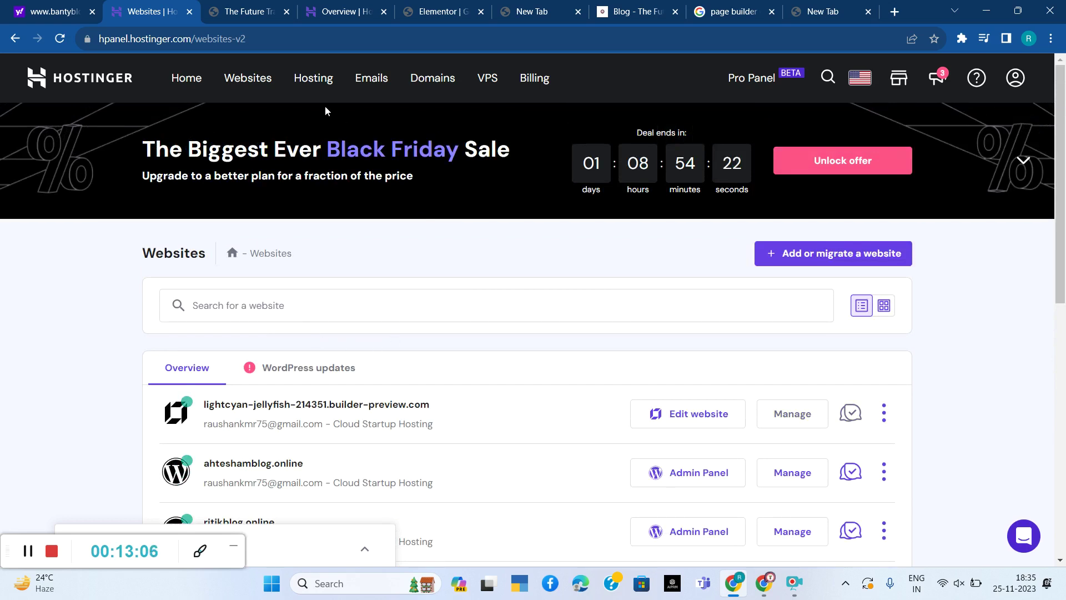
- Close the Hostinger websites and overview tabs and back out of Elementor's setup to the plugin results
{"action": "left_click", "coordinate": [189, 11]}
{"action": "left_click", "coordinate": [282, 12]}
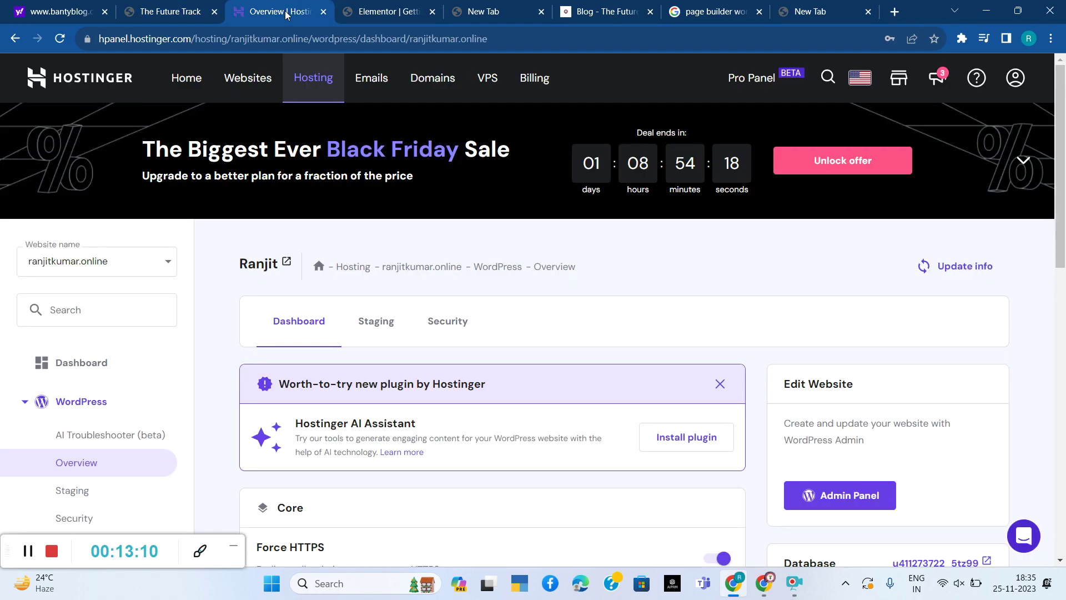
{"action": "left_click", "coordinate": [323, 12]}
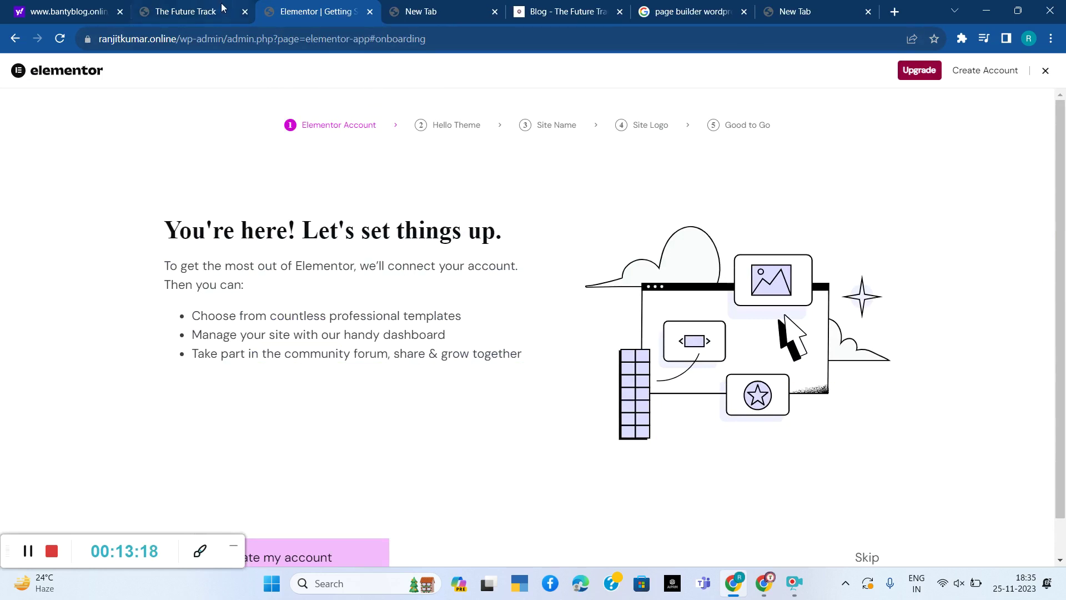
{"action": "left_click", "coordinate": [15, 39]}
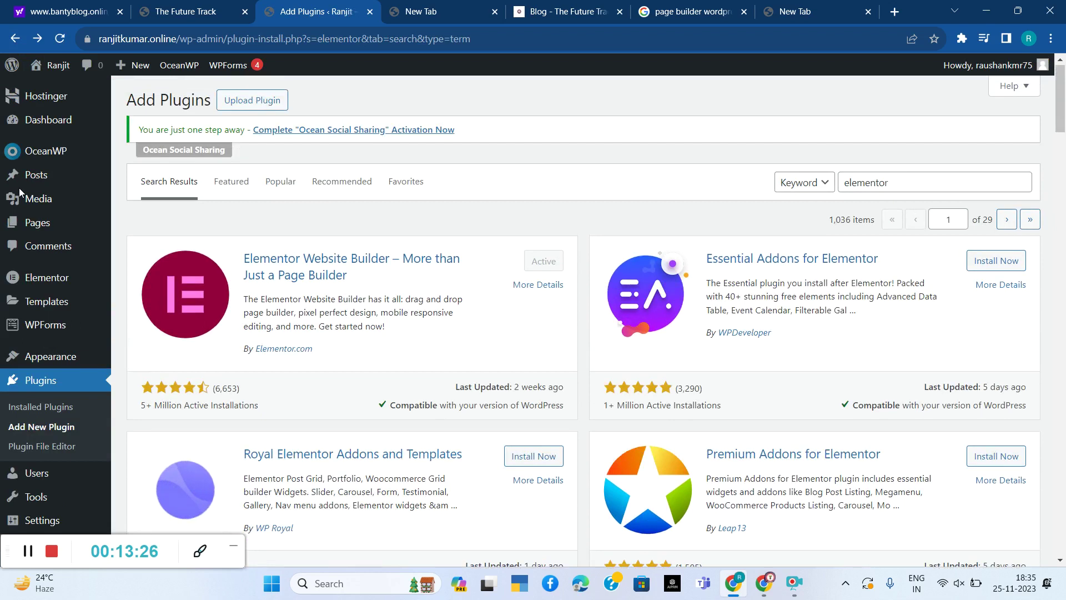
- Create a new blank page from the Pages menu in the admin sidebar
{"action": "mouse_move", "coordinate": [20, 191]}
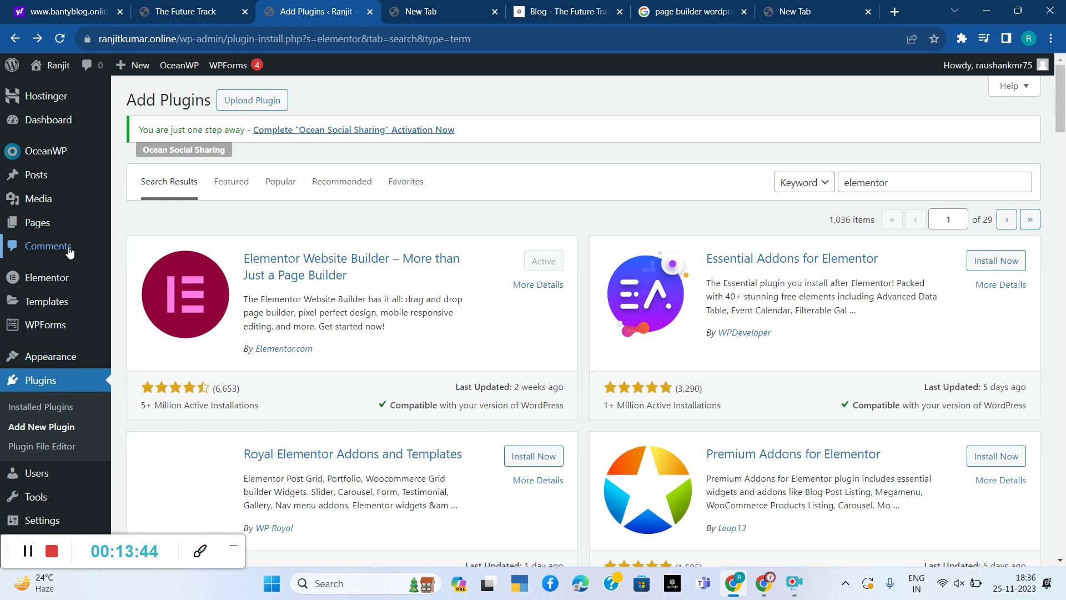
{"action": "mouse_move", "coordinate": [86, 239]}
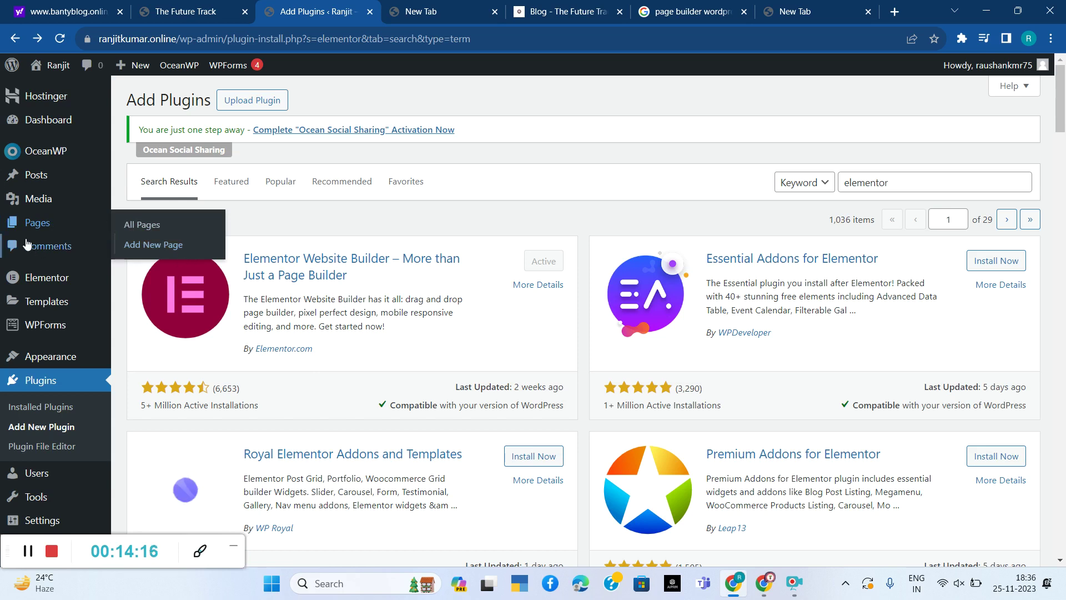
{"action": "left_click", "coordinate": [164, 246]}
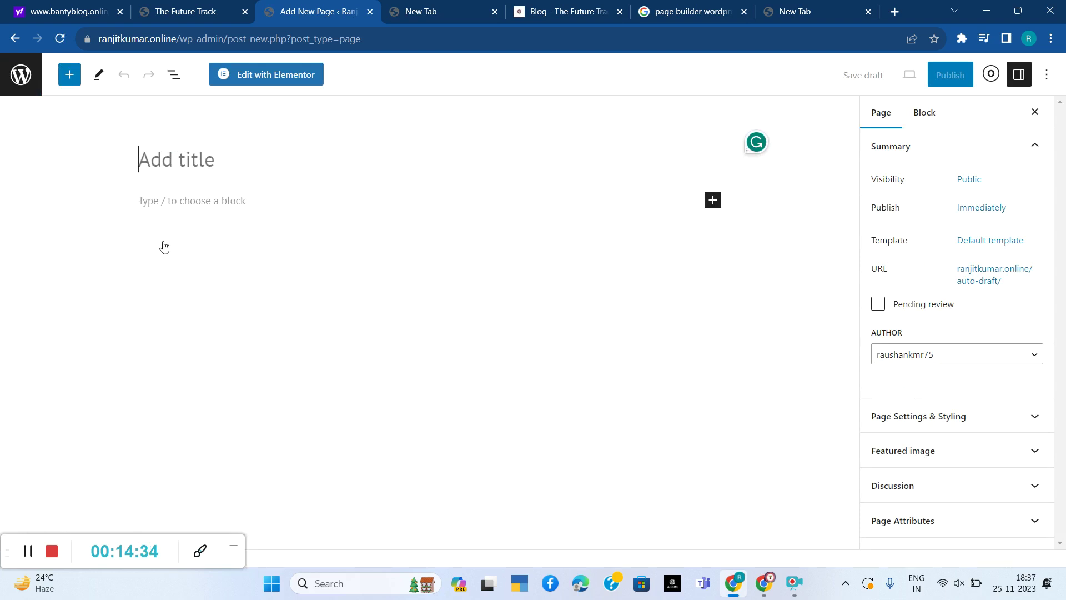
- Publish a page titled 'About us' and open it with Edit with Elementor
{"action": "type", "text": "About us"}
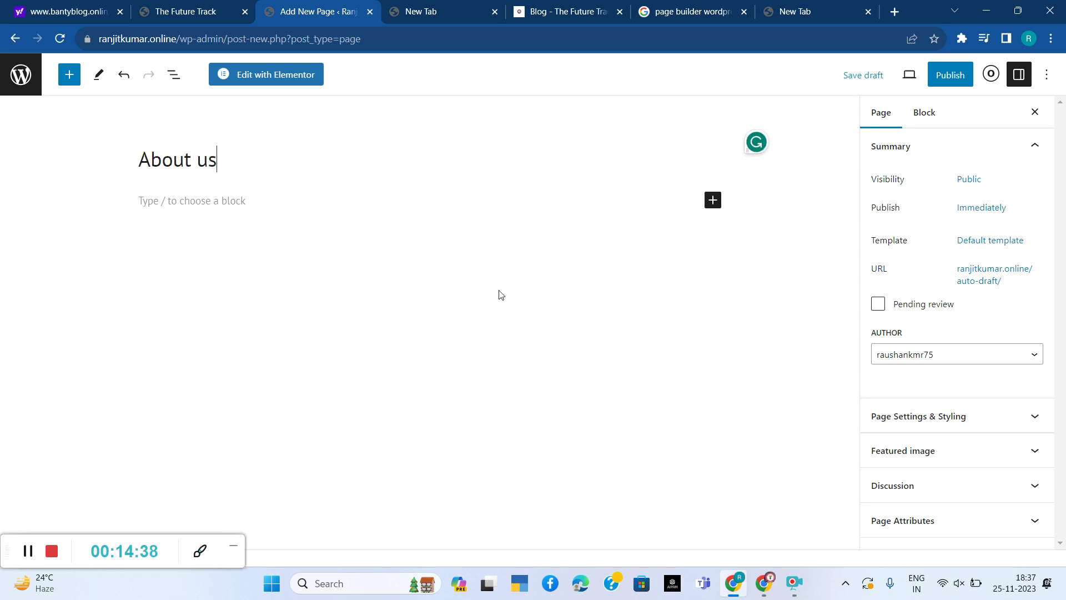
{"action": "left_click", "coordinate": [950, 76]}
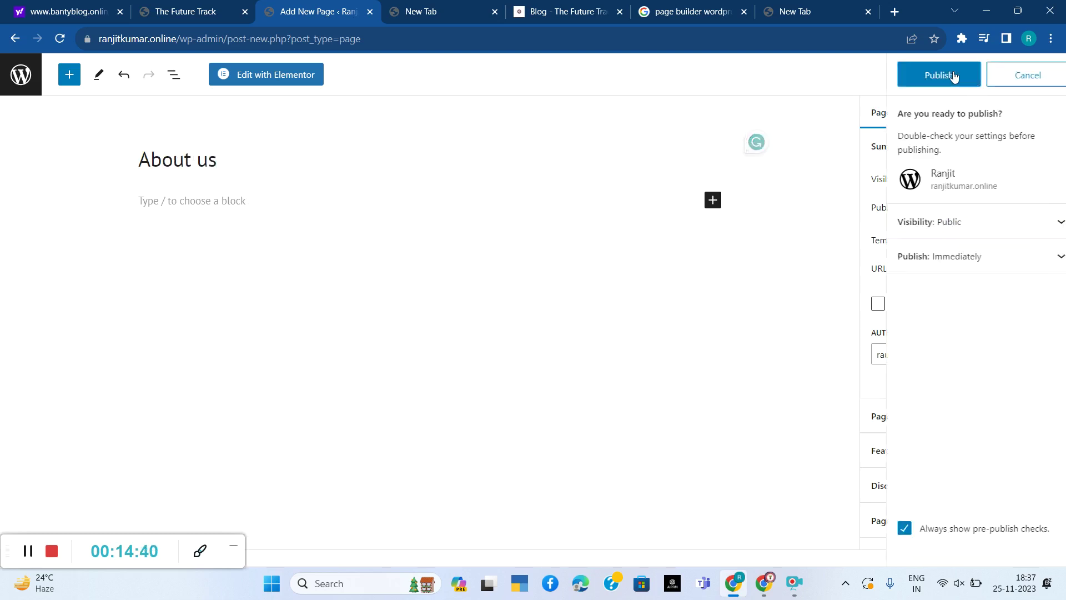
{"action": "left_click", "coordinate": [921, 78]}
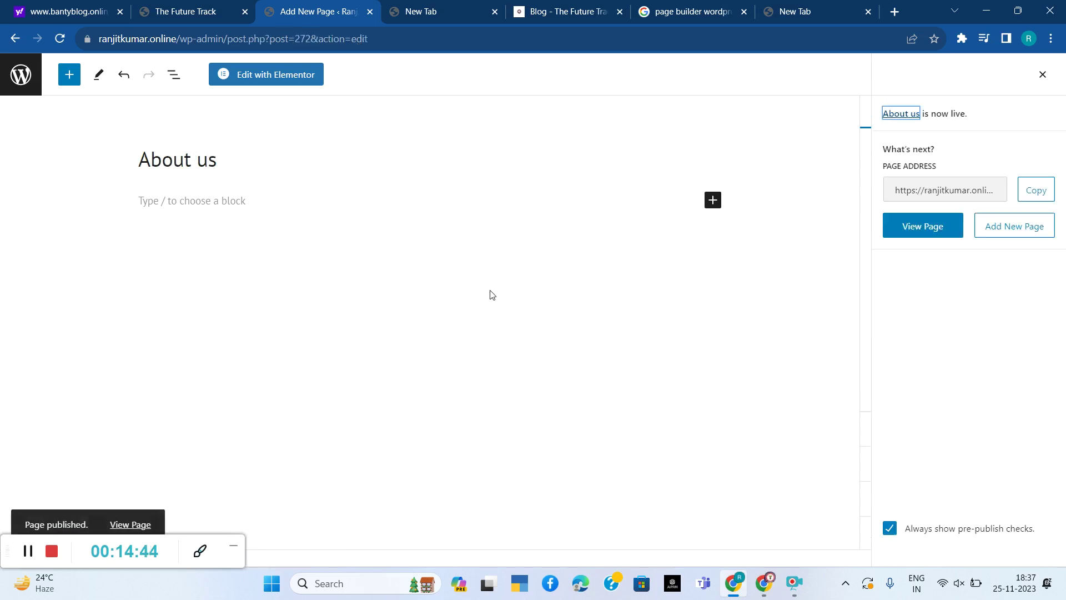
{"action": "left_click", "coordinate": [272, 82]}
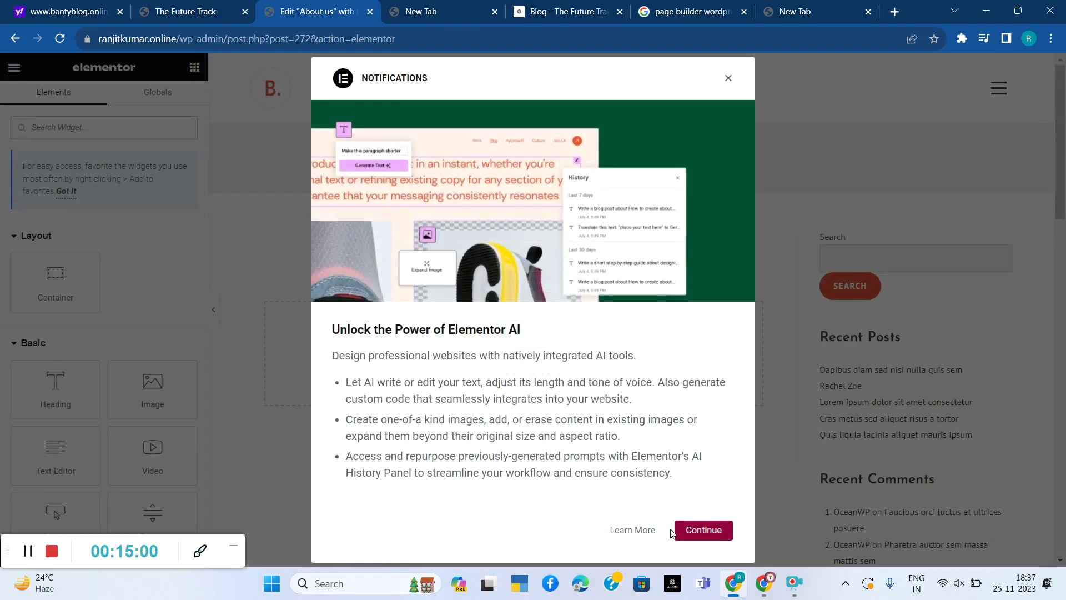
- Dismiss the Elementor AI popup and look over the empty About us page preview
{"action": "left_click", "coordinate": [680, 533]}
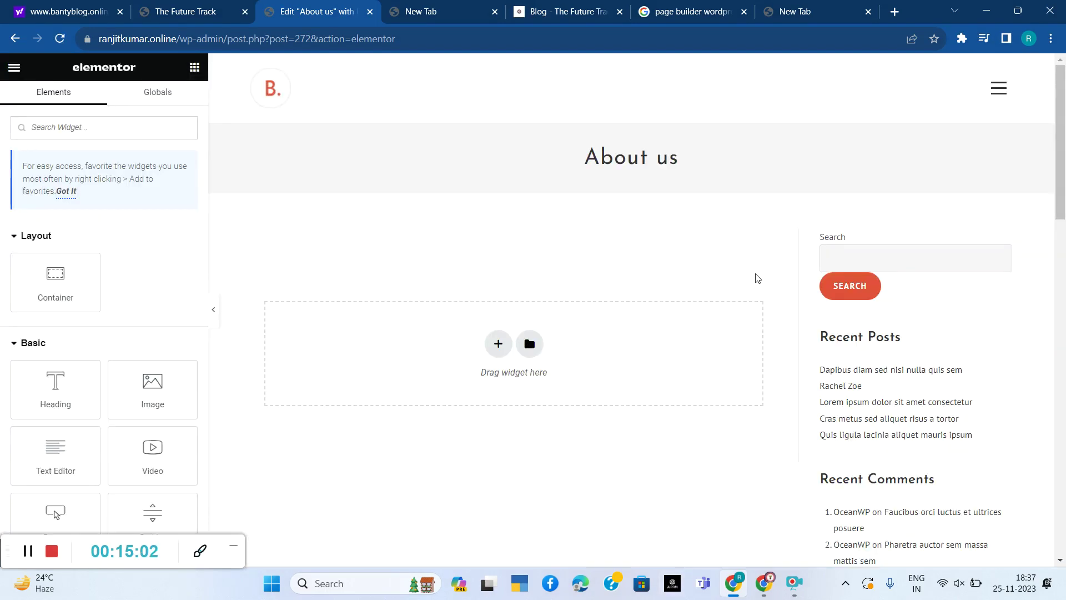
{"action": "scroll", "coordinate": [610, 333], "scroll_direction": "down", "scroll_amount": 6}
{"action": "scroll", "coordinate": [717, 362], "scroll_direction": "up", "scroll_amount": 2}
{"action": "scroll", "coordinate": [722, 349], "scroll_direction": "down", "scroll_amount": 1}
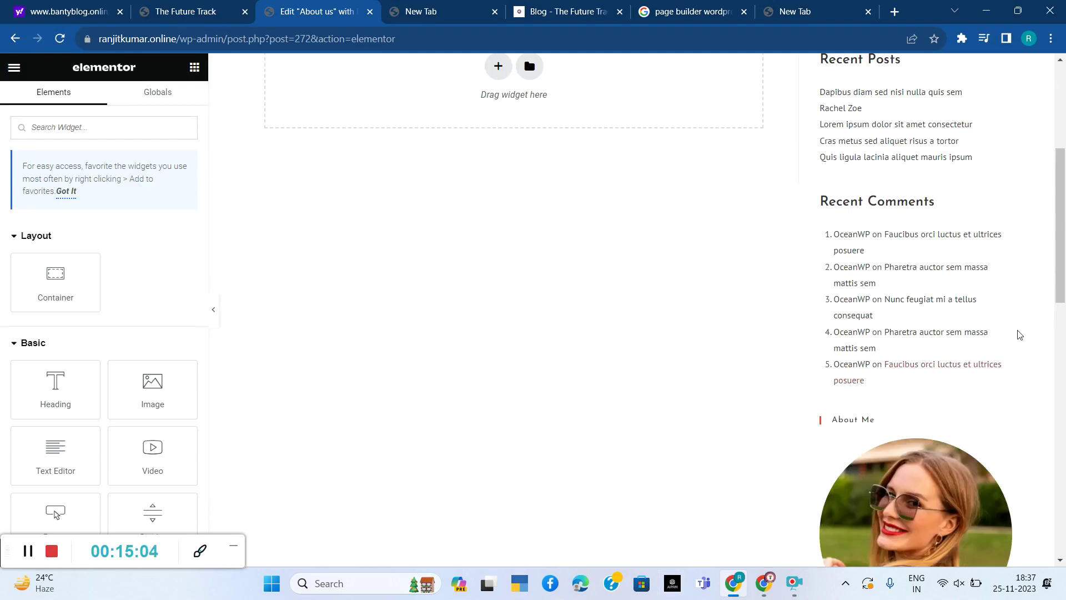
{"action": "scroll", "coordinate": [941, 214], "scroll_direction": "up", "scroll_amount": 4}
{"action": "scroll", "coordinate": [916, 222], "scroll_direction": "down", "scroll_amount": 10}
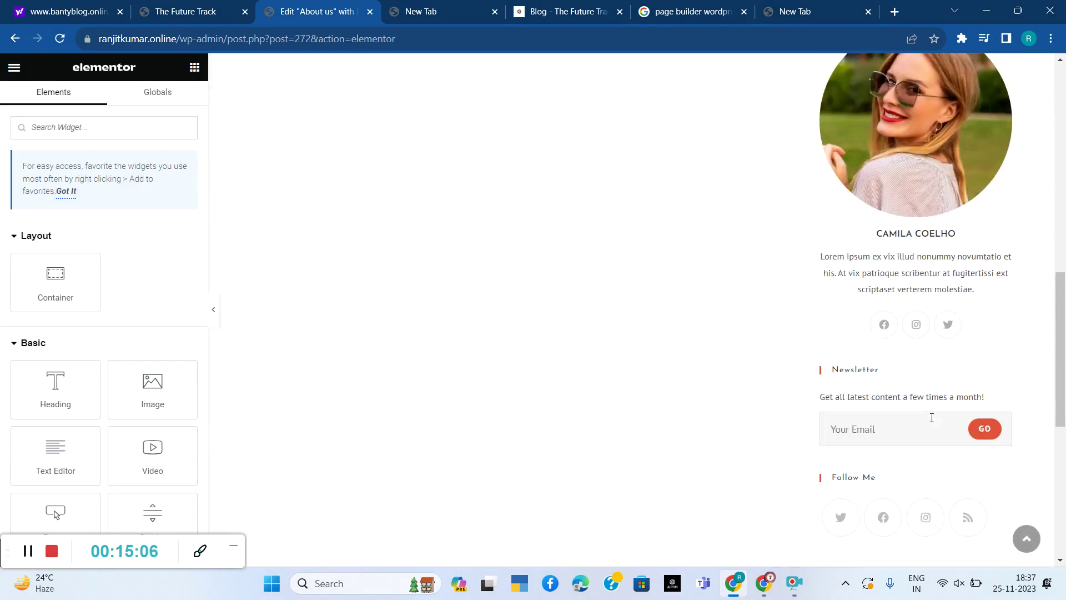
{"action": "scroll", "coordinate": [938, 438], "scroll_direction": "down", "scroll_amount": 5}
{"action": "scroll", "coordinate": [947, 461], "scroll_direction": "up", "scroll_amount": 15}
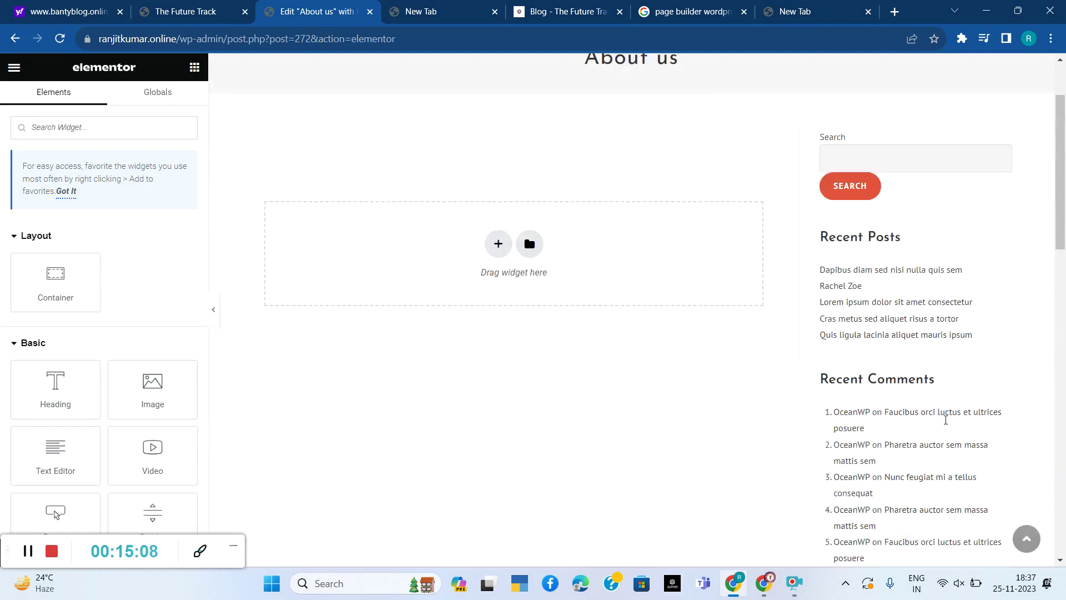
{"action": "scroll", "coordinate": [945, 420], "scroll_direction": "up", "scroll_amount": 2}
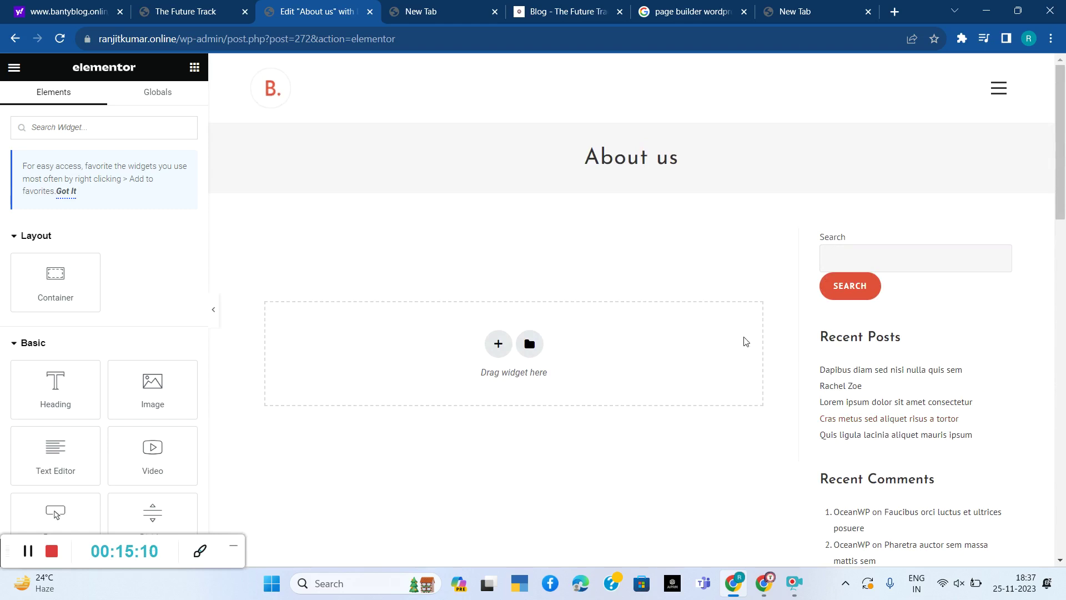
{"action": "left_click_drag", "start_coordinate": [175, 543], "coordinate": [627, 503]}
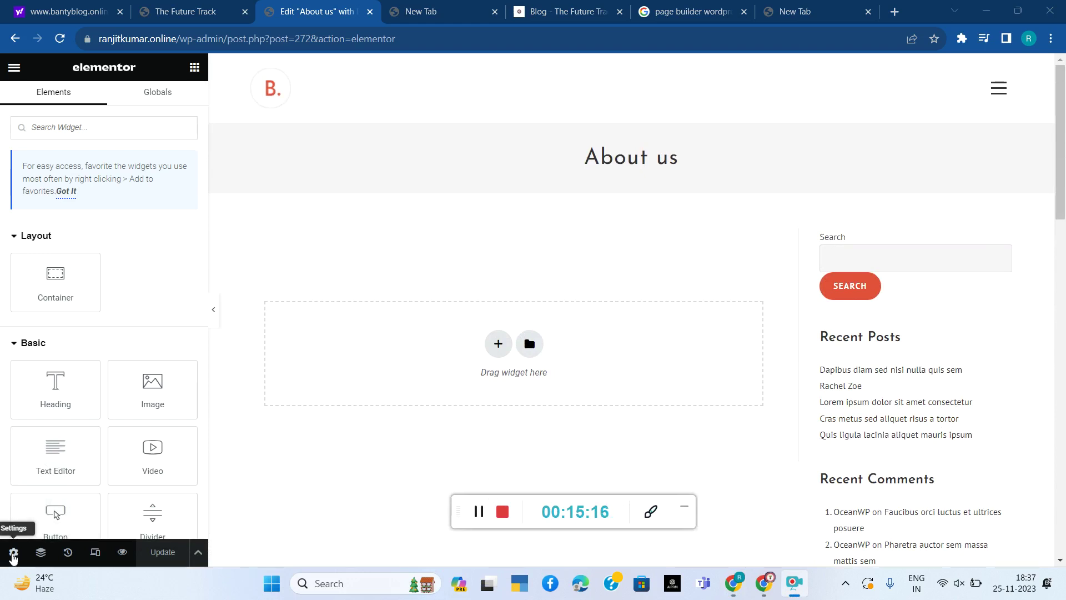
- Try the Elementor Canvas page layout, then switch to Elementor Full Width
{"action": "left_click", "coordinate": [13, 553]}
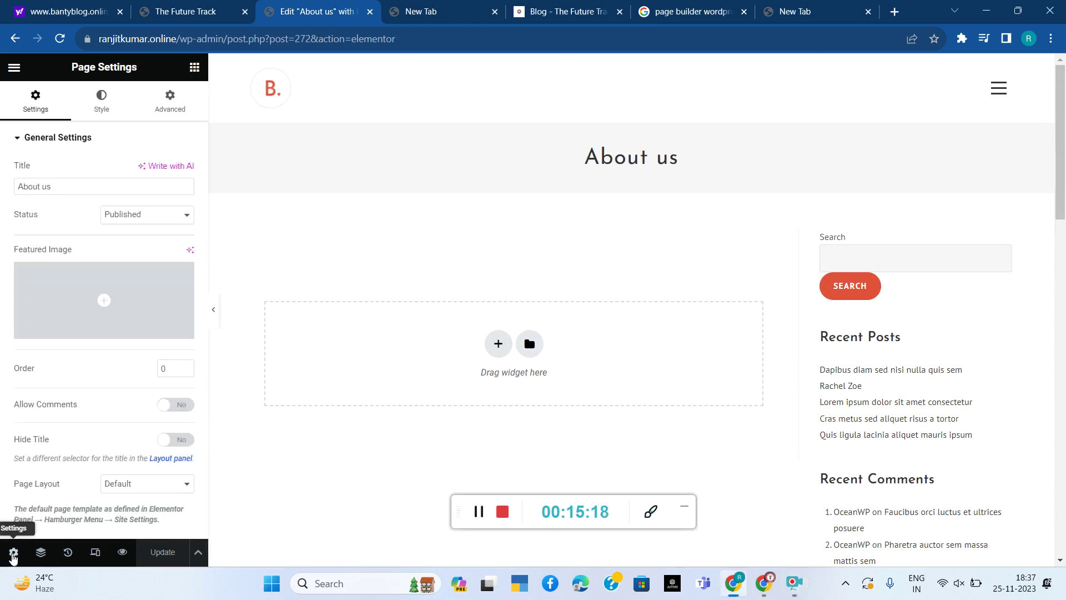
{"action": "left_click", "coordinate": [145, 485]}
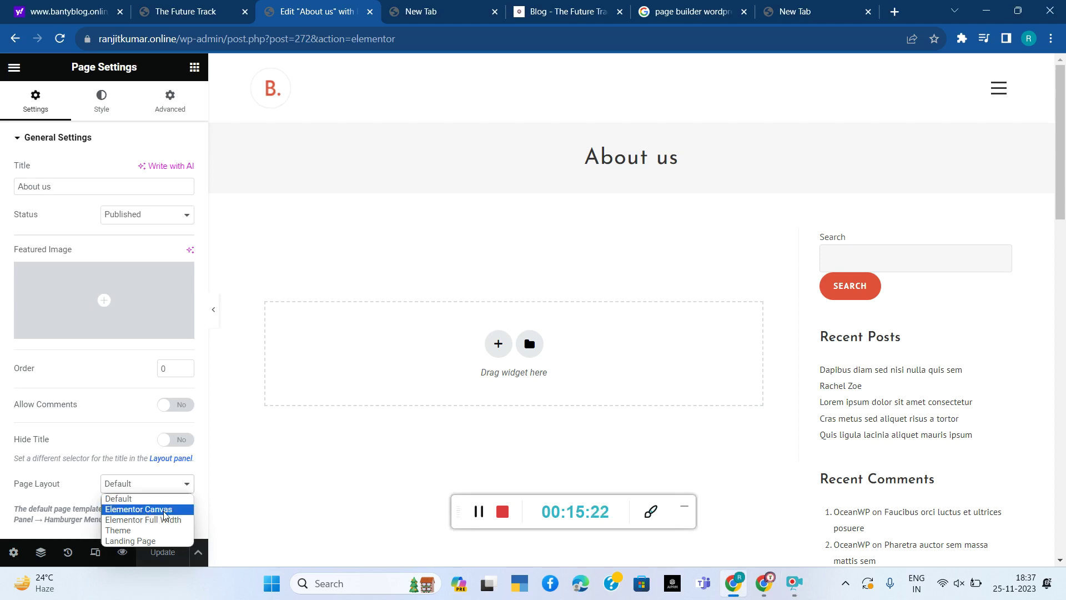
{"action": "left_click", "coordinate": [163, 509]}
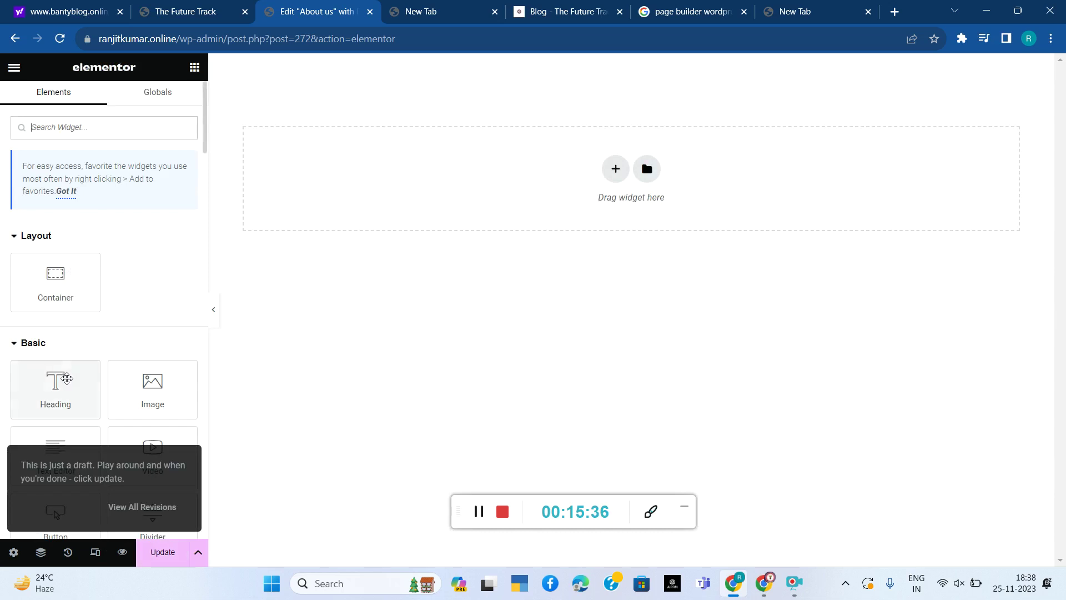
{"action": "left_click", "coordinate": [13, 551]}
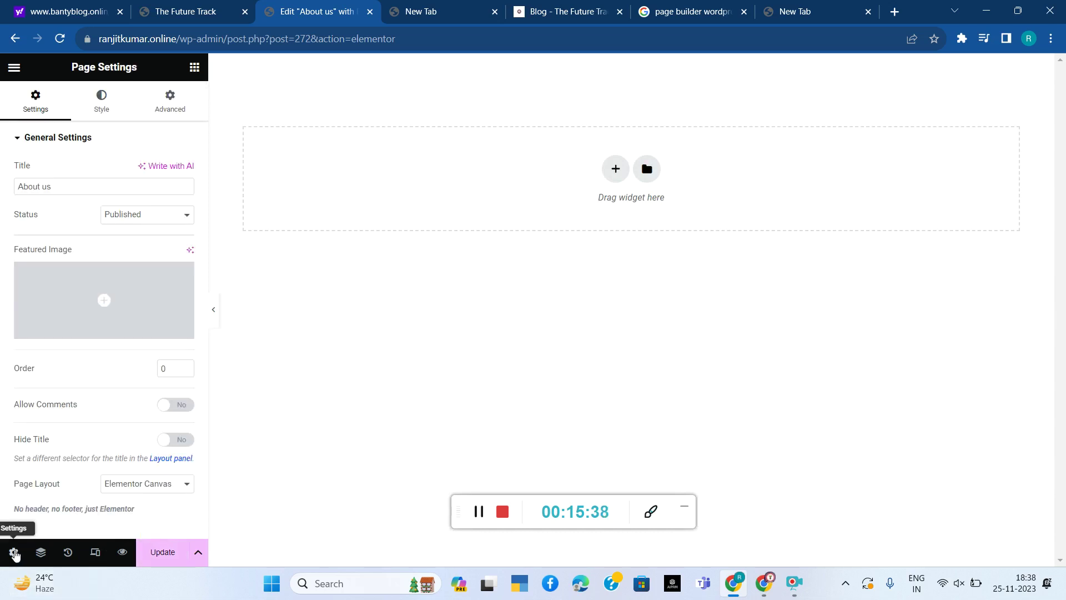
{"action": "left_click", "coordinate": [143, 485]}
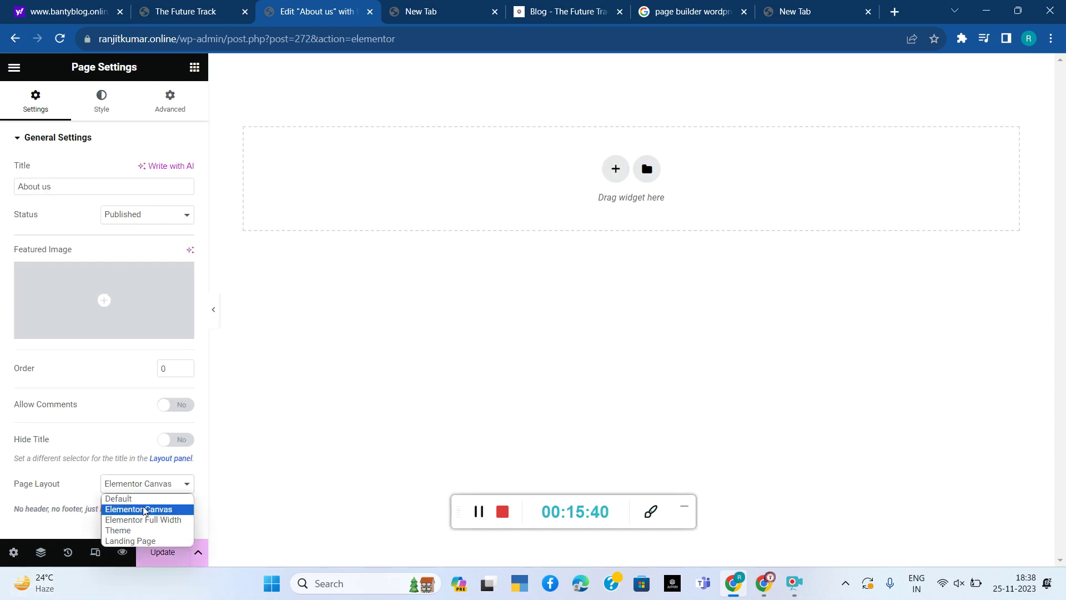
{"action": "left_click", "coordinate": [147, 520]}
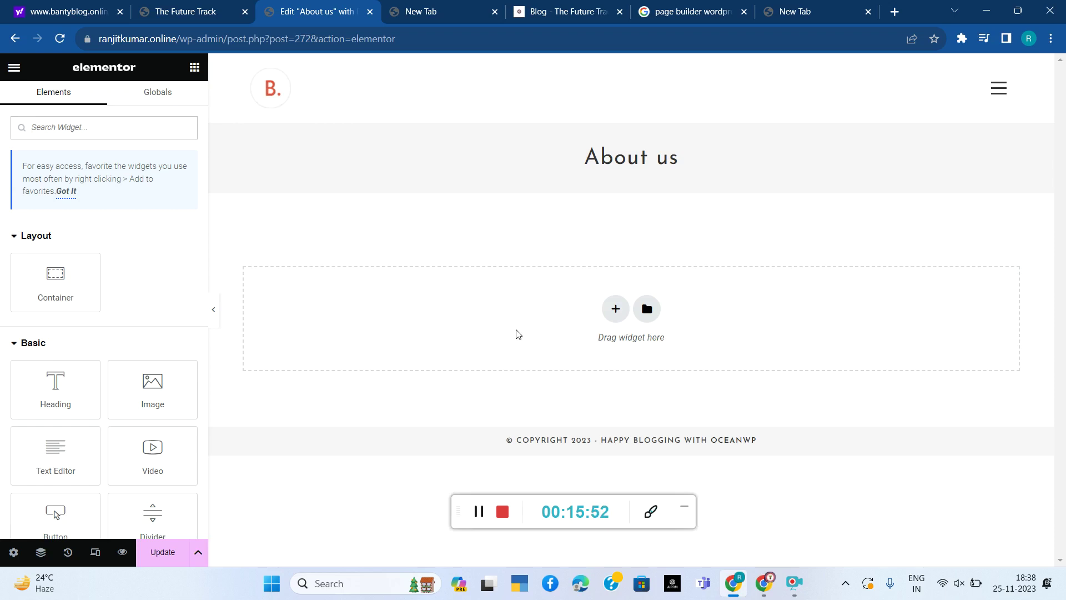
- Compare the Theme default layout, then settle on Elementor Full Width
{"action": "left_click", "coordinate": [13, 552]}
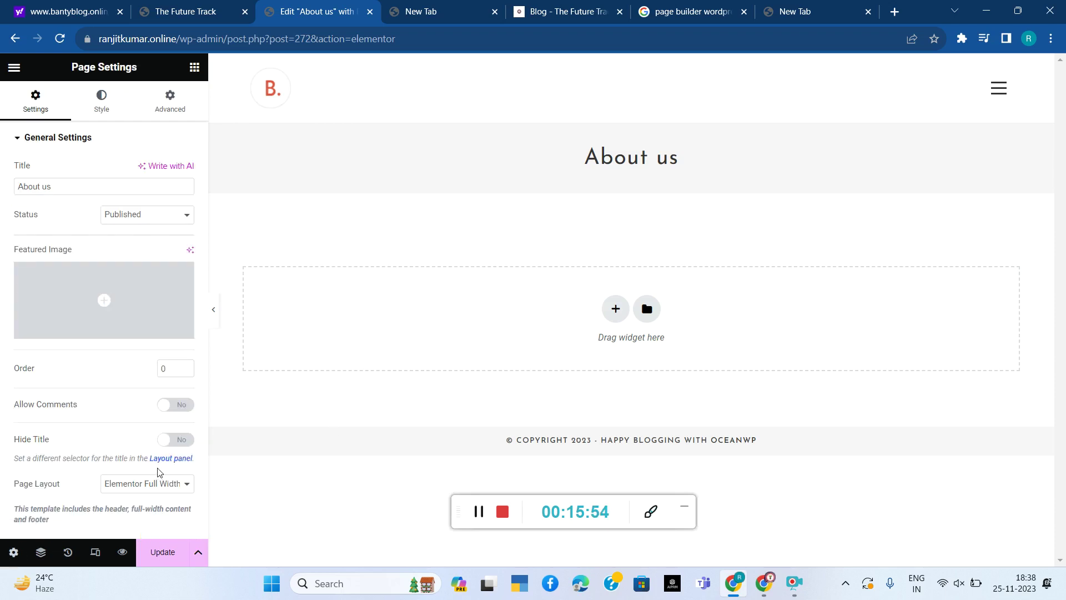
{"action": "left_click", "coordinate": [157, 483]}
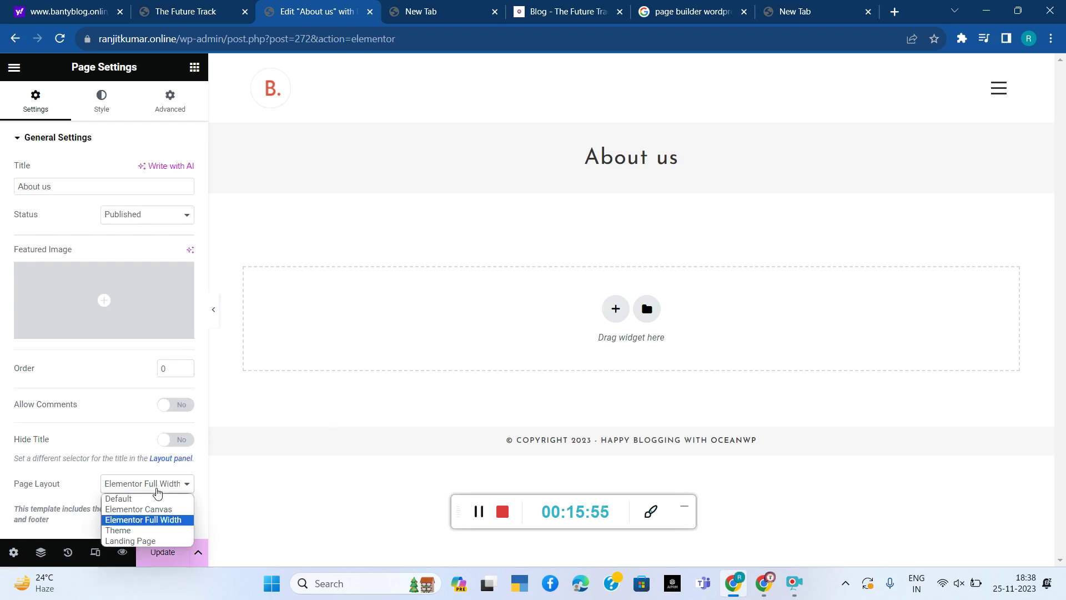
{"action": "left_click", "coordinate": [154, 534]}
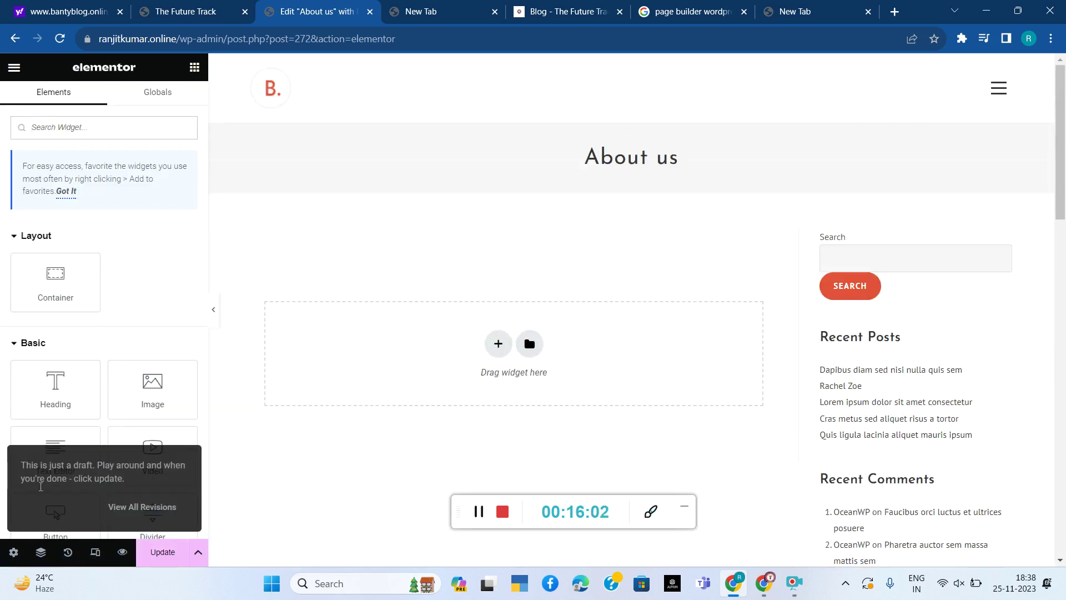
{"action": "left_click", "coordinate": [16, 551]}
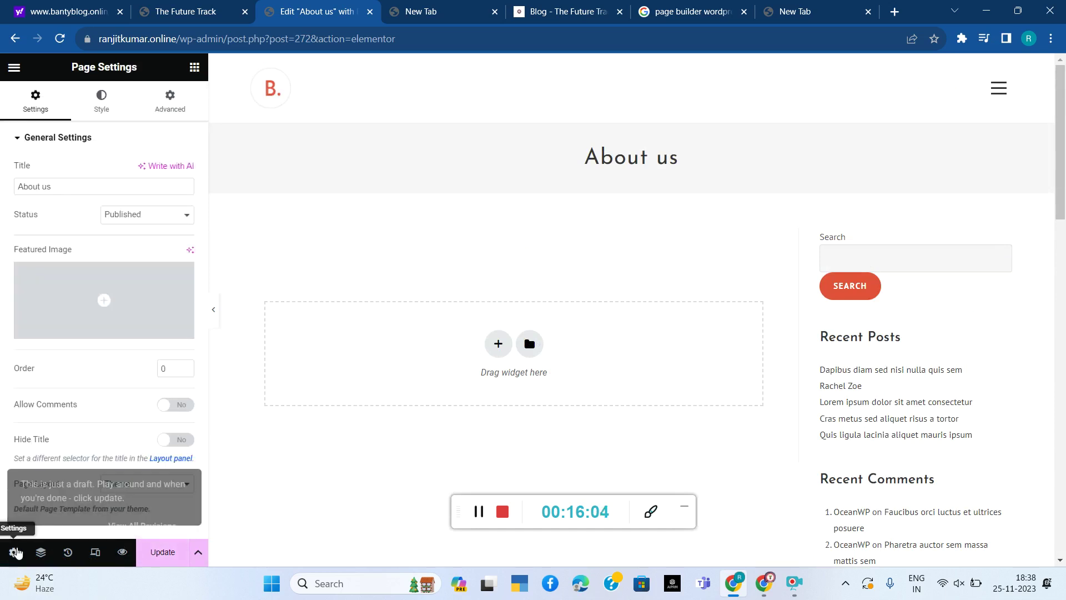
{"action": "left_click", "coordinate": [132, 493]}
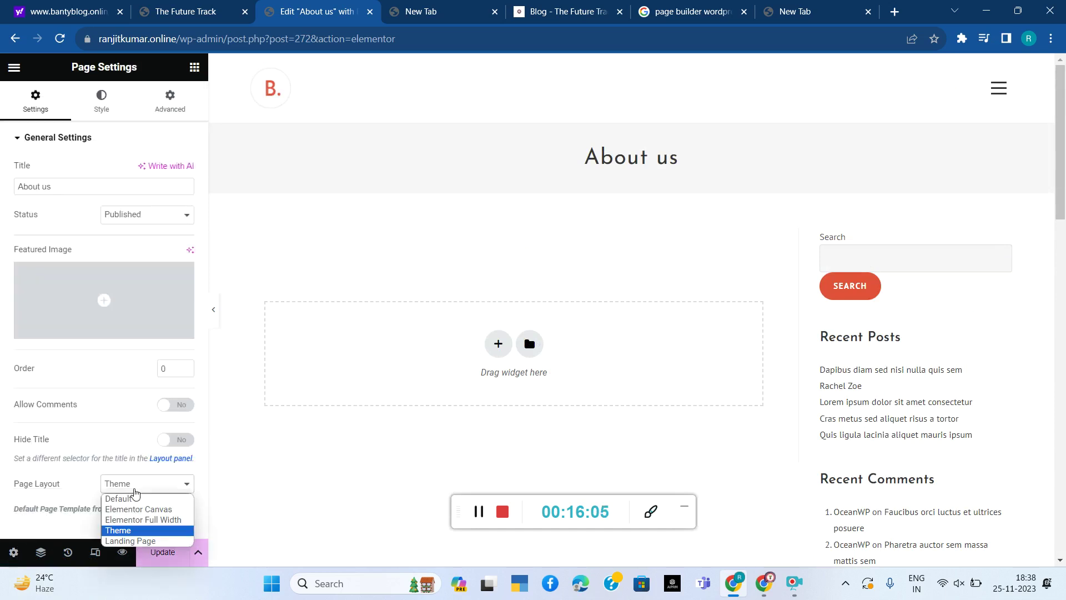
{"action": "left_click", "coordinate": [129, 519]}
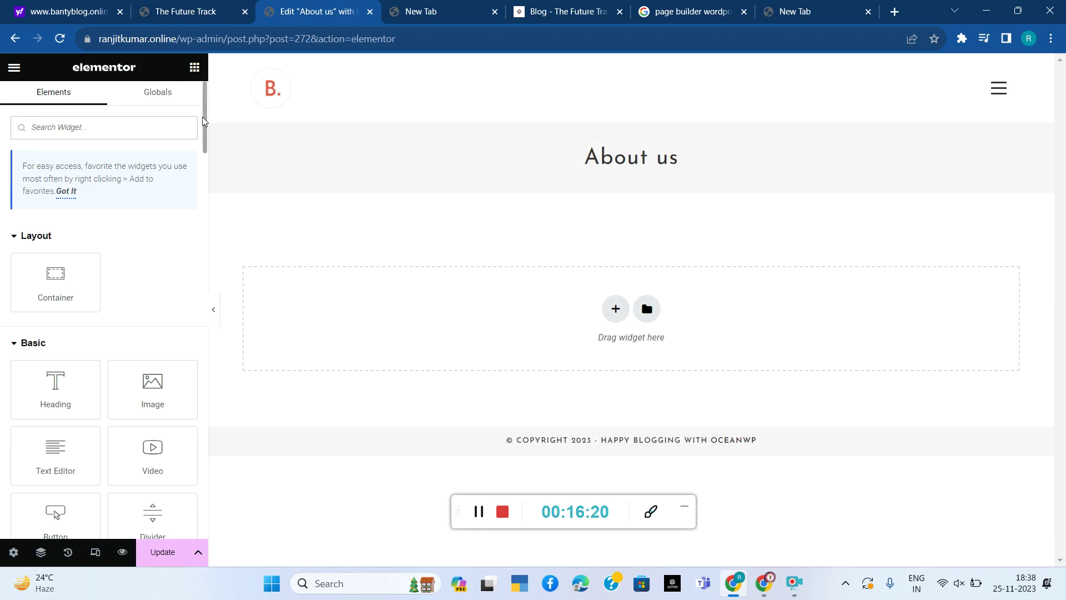
{"action": "scroll", "coordinate": [204, 134], "scroll_direction": "down", "scroll_amount": 1}
- Look through the widget panel, then open the Add Template library from the empty drop zone
{"action": "mouse_move", "coordinate": [204, 134]}
{"action": "left_mouse_down"}
{"action": "mouse_move", "coordinate": [212, 340]}
{"action": "mouse_move", "coordinate": [213, 122]}
{"action": "left_mouse_up"}
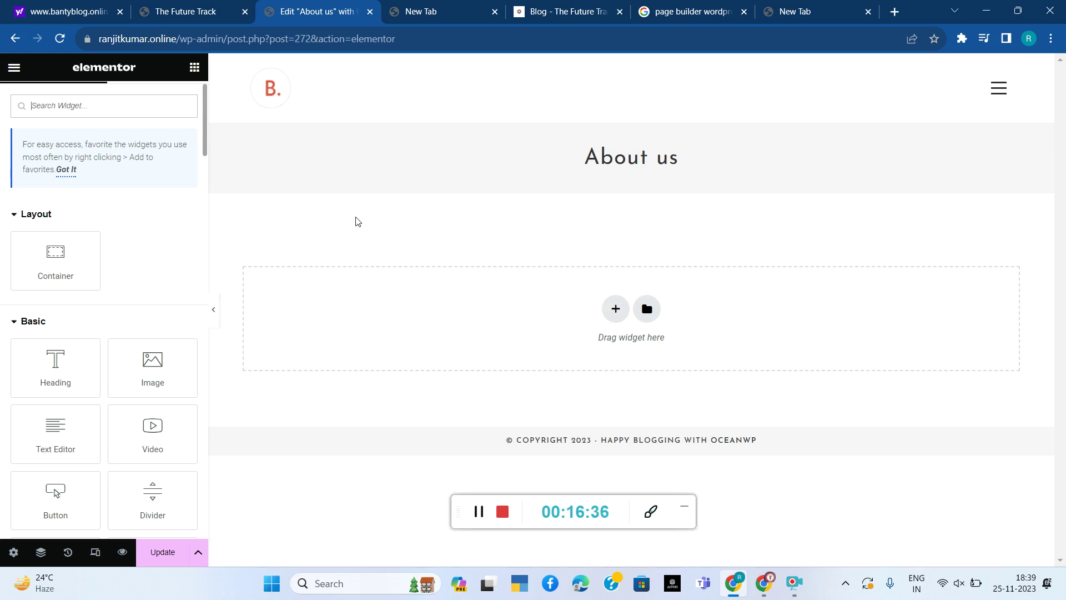
{"action": "scroll", "coordinate": [102, 317], "scroll_direction": "down", "scroll_amount": 20}
{"action": "scroll", "coordinate": [94, 285], "scroll_direction": "up", "scroll_amount": 10}
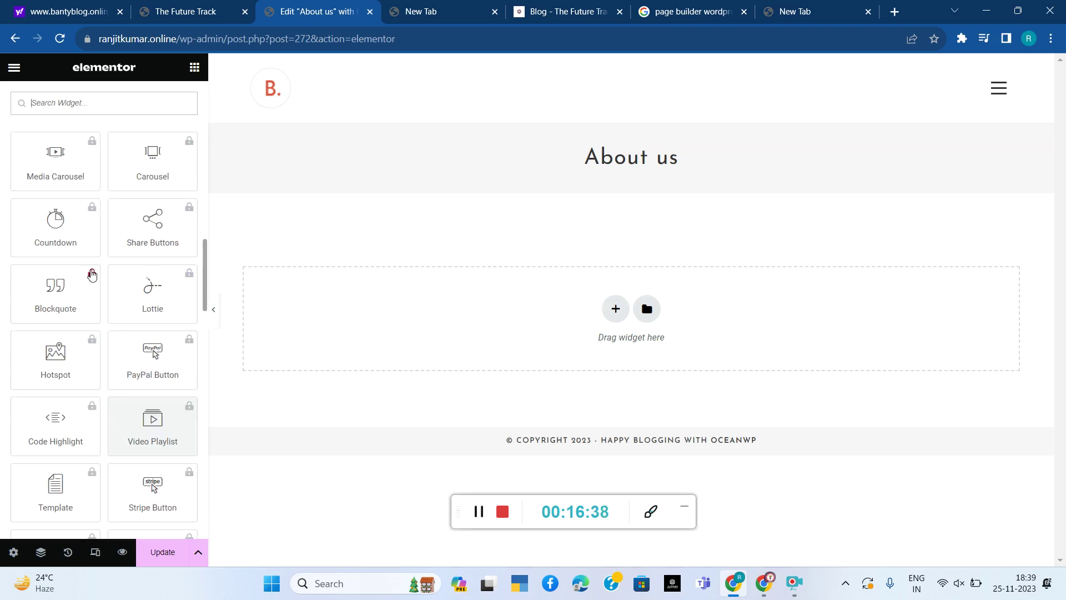
{"action": "scroll", "coordinate": [133, 239], "scroll_direction": "up", "scroll_amount": 1}
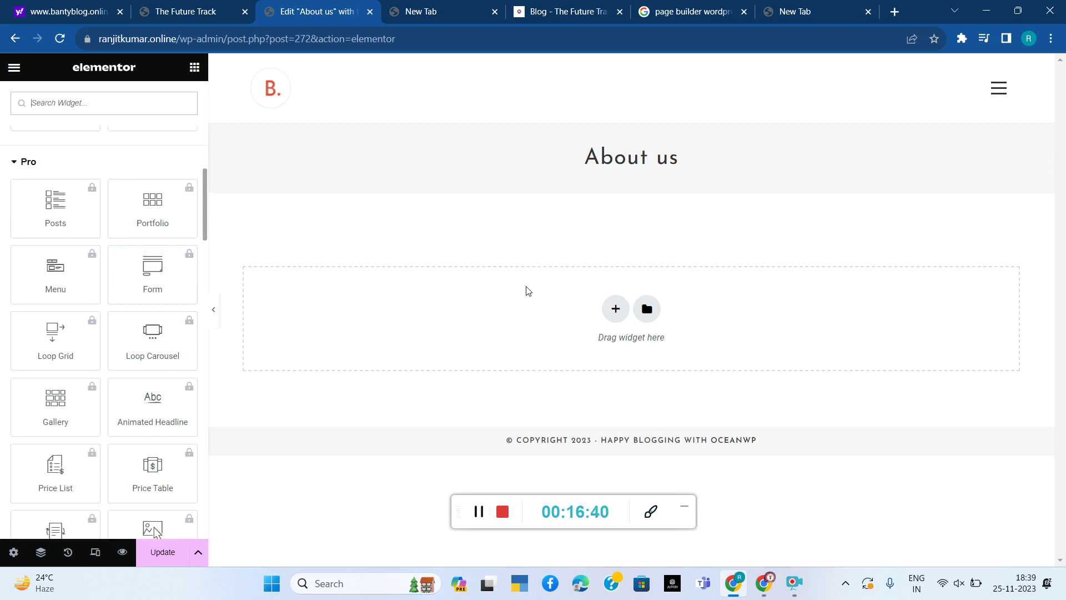
{"action": "left_click_drag", "start_coordinate": [524, 501], "coordinate": [898, 543]}
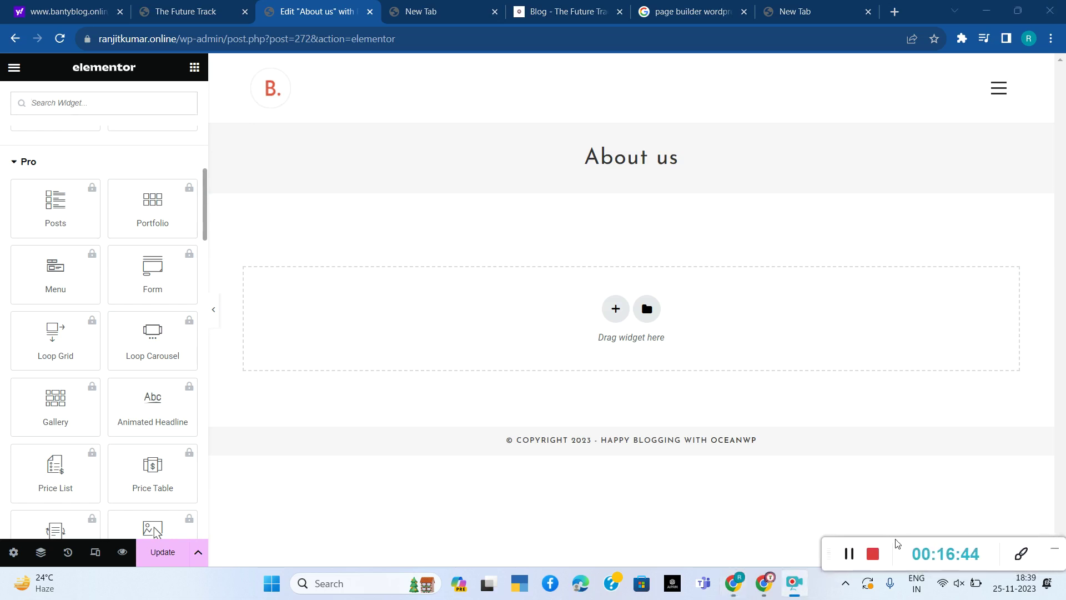
{"action": "scroll", "coordinate": [106, 199], "scroll_direction": "up", "scroll_amount": 4}
{"action": "scroll", "coordinate": [104, 204], "scroll_direction": "down", "scroll_amount": 3}
{"action": "scroll", "coordinate": [112, 166], "scroll_direction": "up", "scroll_amount": 5}
{"action": "scroll", "coordinate": [112, 159], "scroll_direction": "up", "scroll_amount": 3}
{"action": "scroll", "coordinate": [111, 157], "scroll_direction": "down", "scroll_amount": 10}
{"action": "scroll", "coordinate": [108, 156], "scroll_direction": "up", "scroll_amount": 9}
{"action": "scroll", "coordinate": [105, 155], "scroll_direction": "down", "scroll_amount": 1}
{"action": "scroll", "coordinate": [147, 161], "scroll_direction": "up", "scroll_amount": 4}
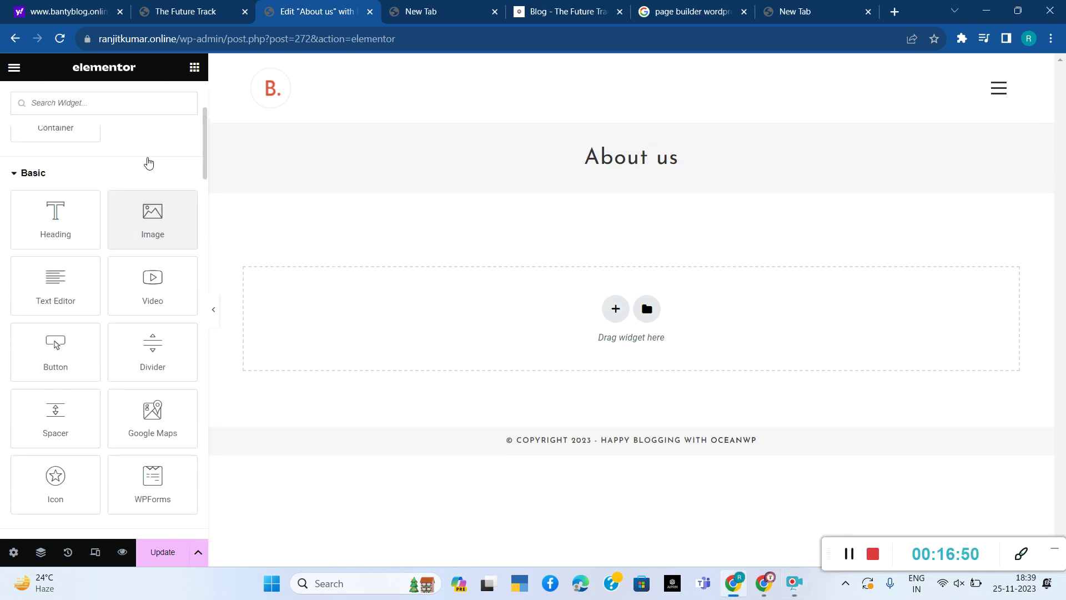
{"action": "scroll", "coordinate": [84, 239], "scroll_direction": "down", "scroll_amount": 7}
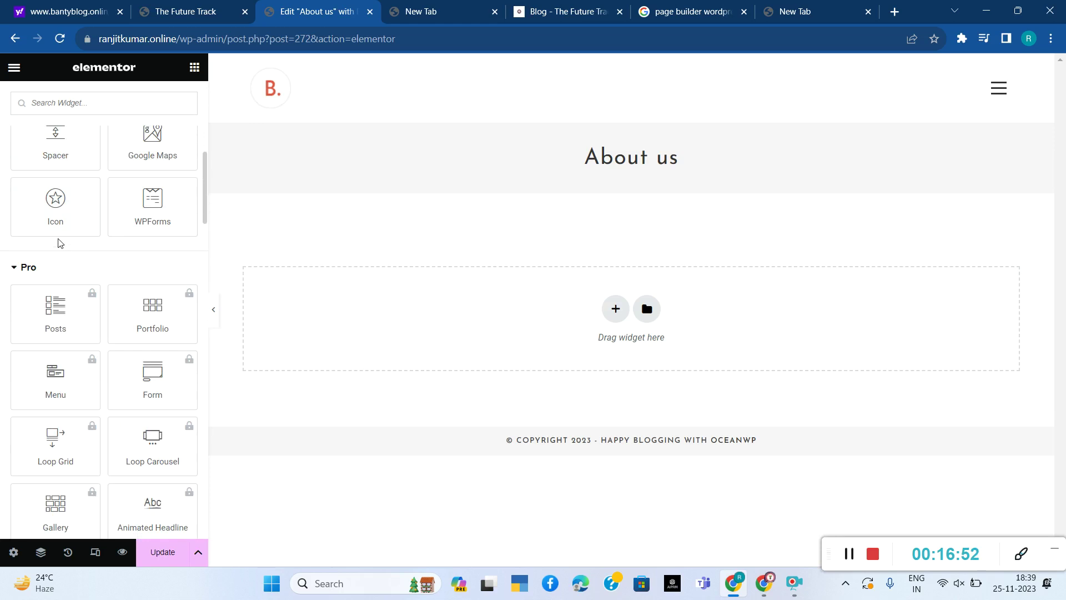
{"action": "scroll", "coordinate": [84, 249], "scroll_direction": "down", "scroll_amount": 18}
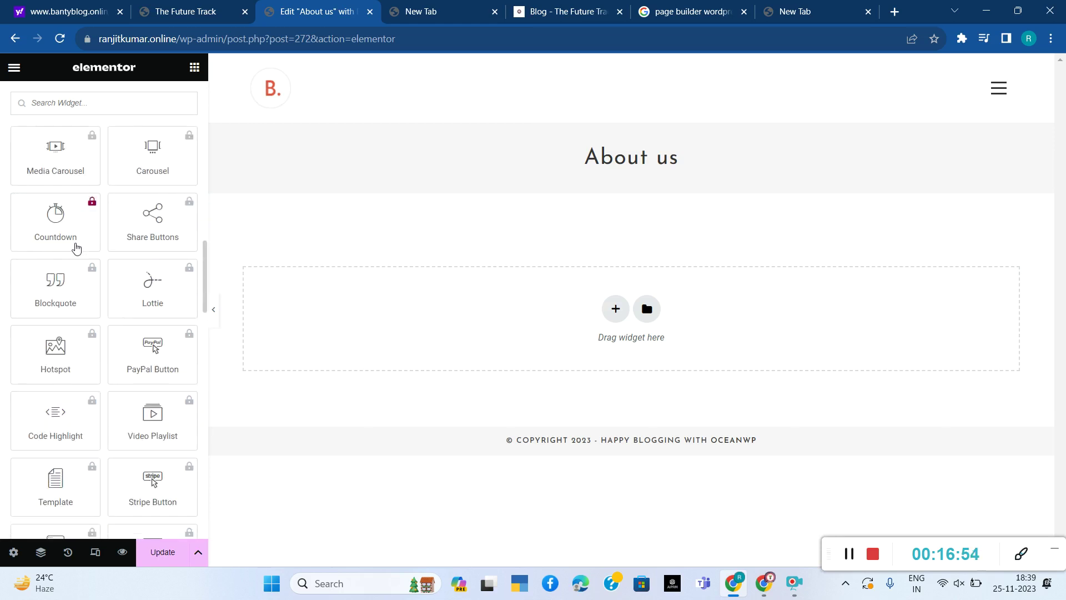
{"action": "scroll", "coordinate": [100, 333], "scroll_direction": "down", "scroll_amount": 6}
{"action": "scroll", "coordinate": [101, 336], "scroll_direction": "up", "scroll_amount": 12}
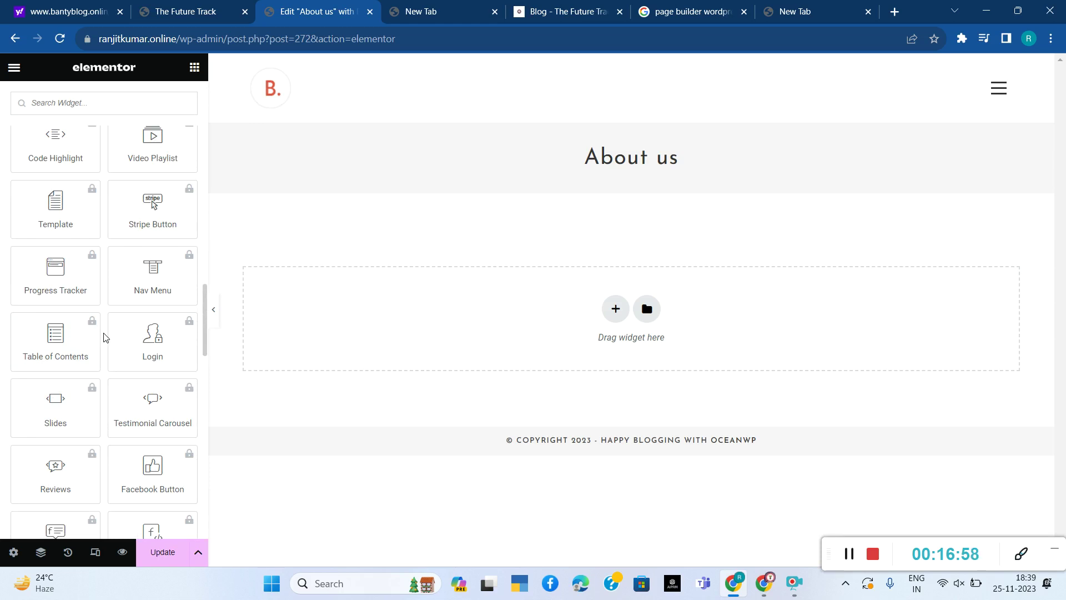
{"action": "scroll", "coordinate": [119, 304], "scroll_direction": "up", "scroll_amount": 10}
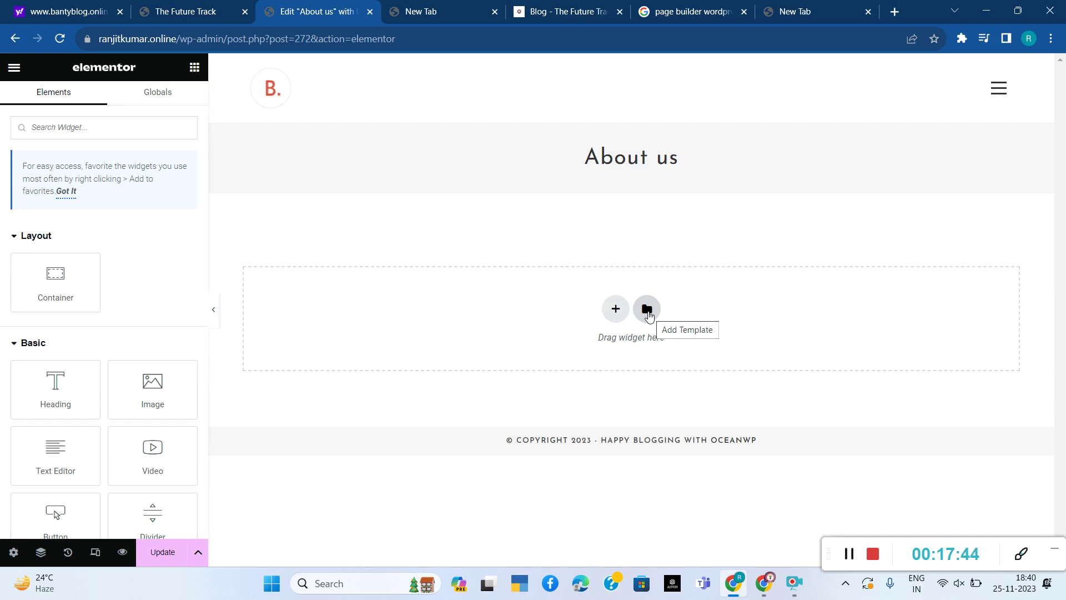
{"action": "left_click", "coordinate": [647, 311]}
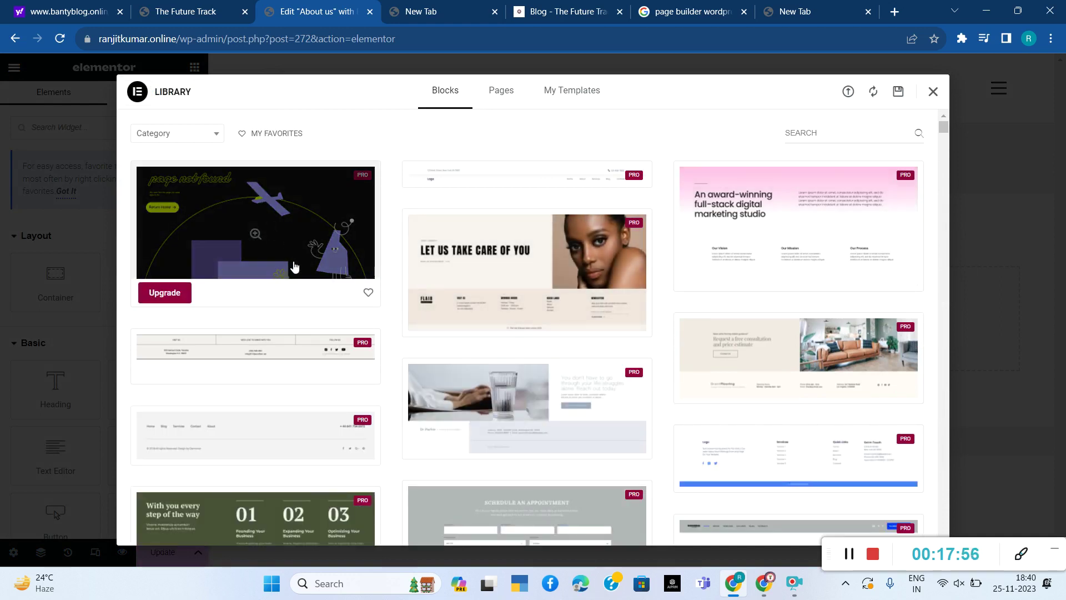
- Preview the Wireframe – Home 1 page template and try inserting it, reaching a connect prompt
{"action": "scroll", "coordinate": [310, 262], "scroll_direction": "down", "scroll_amount": 3}
{"action": "scroll", "coordinate": [396, 308], "scroll_direction": "up", "scroll_amount": 4}
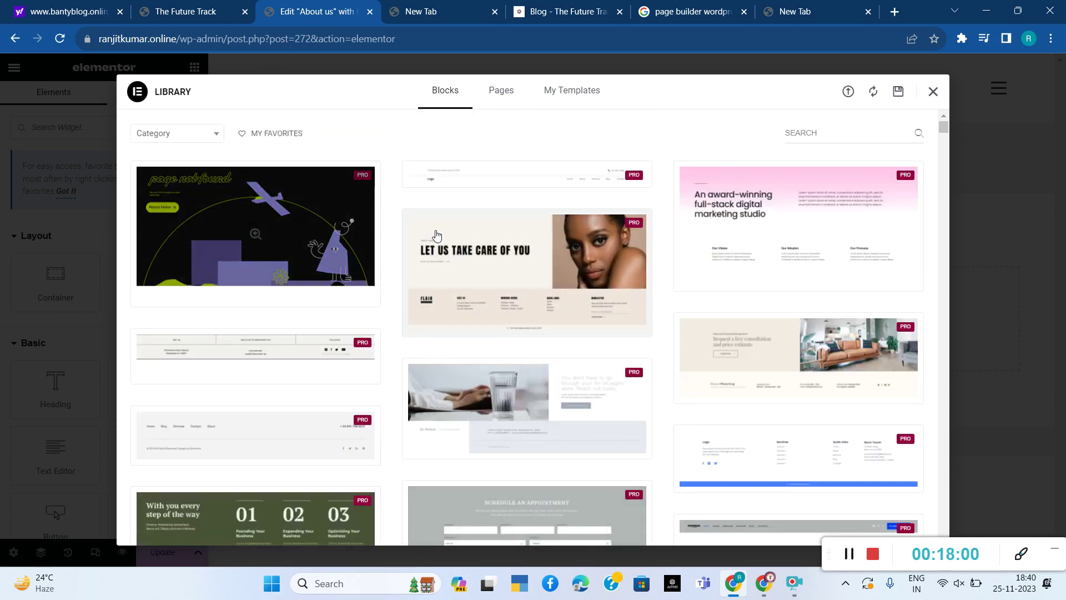
{"action": "left_click", "coordinate": [490, 107]}
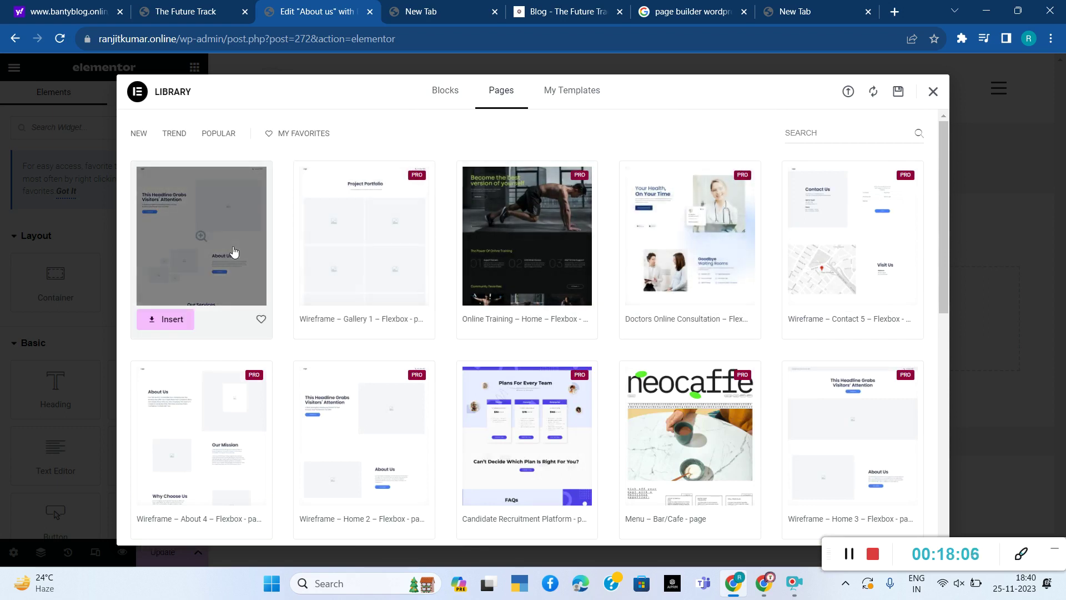
{"action": "scroll", "coordinate": [667, 256], "scroll_direction": "down", "scroll_amount": 5}
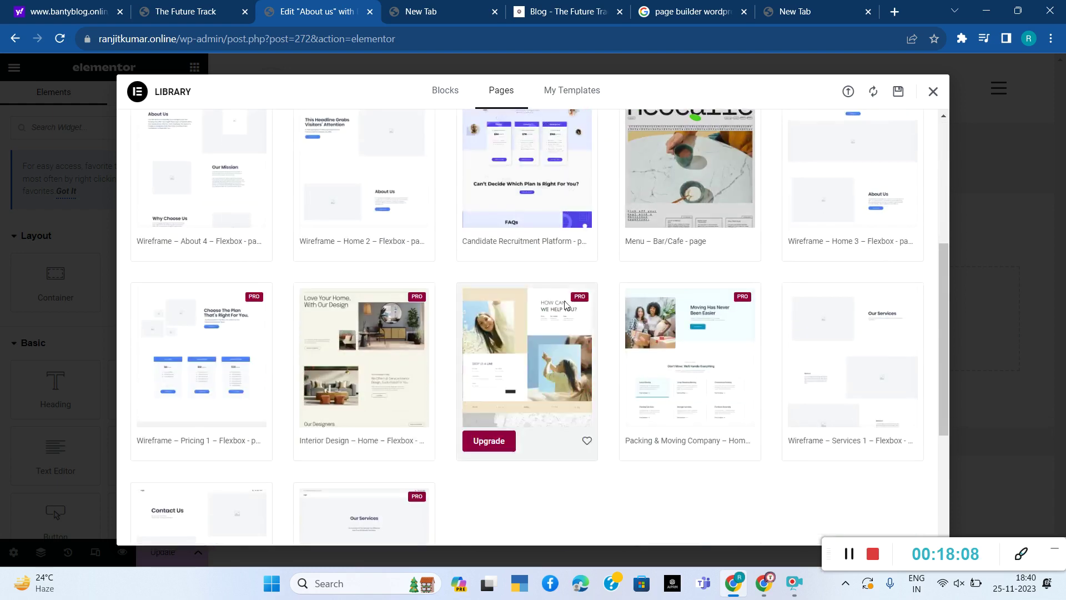
{"action": "scroll", "coordinate": [374, 347], "scroll_direction": "down", "scroll_amount": 4}
{"action": "scroll", "coordinate": [372, 327], "scroll_direction": "up", "scroll_amount": 9}
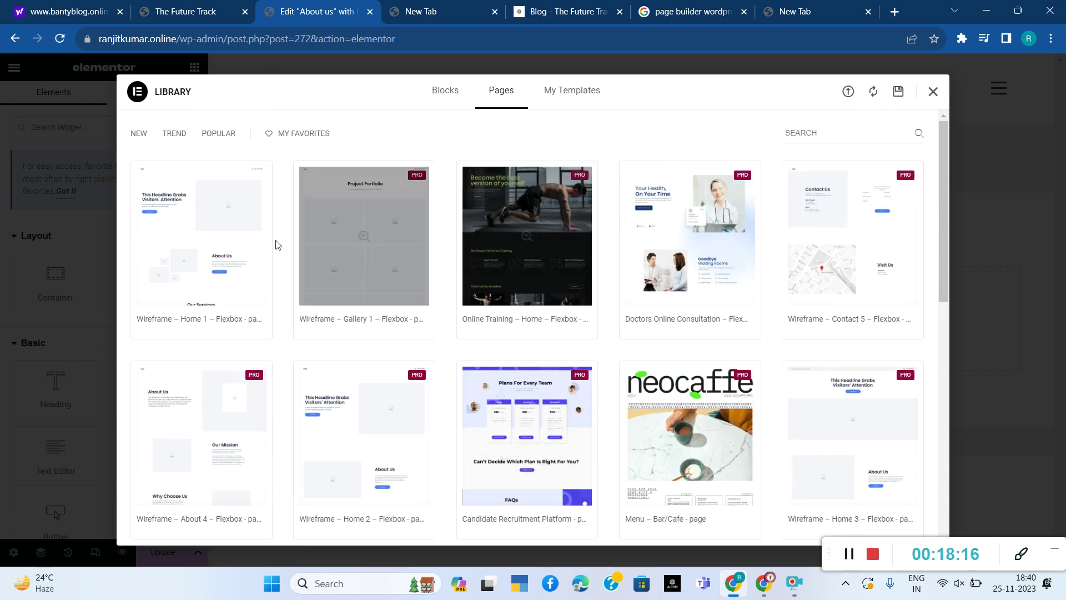
{"action": "left_click", "coordinate": [228, 230]}
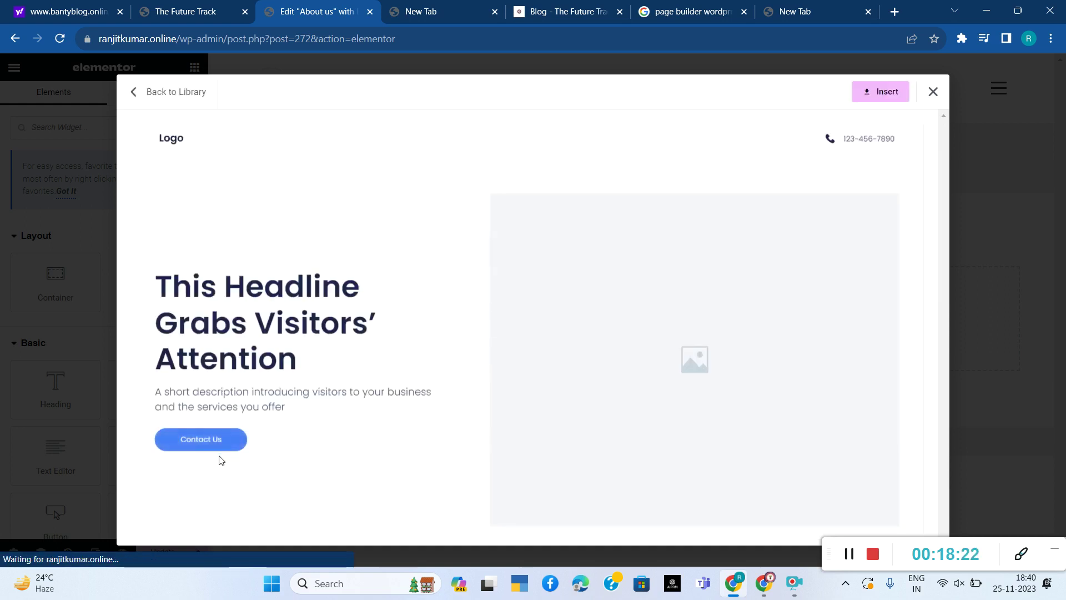
{"action": "left_click", "coordinate": [873, 98]}
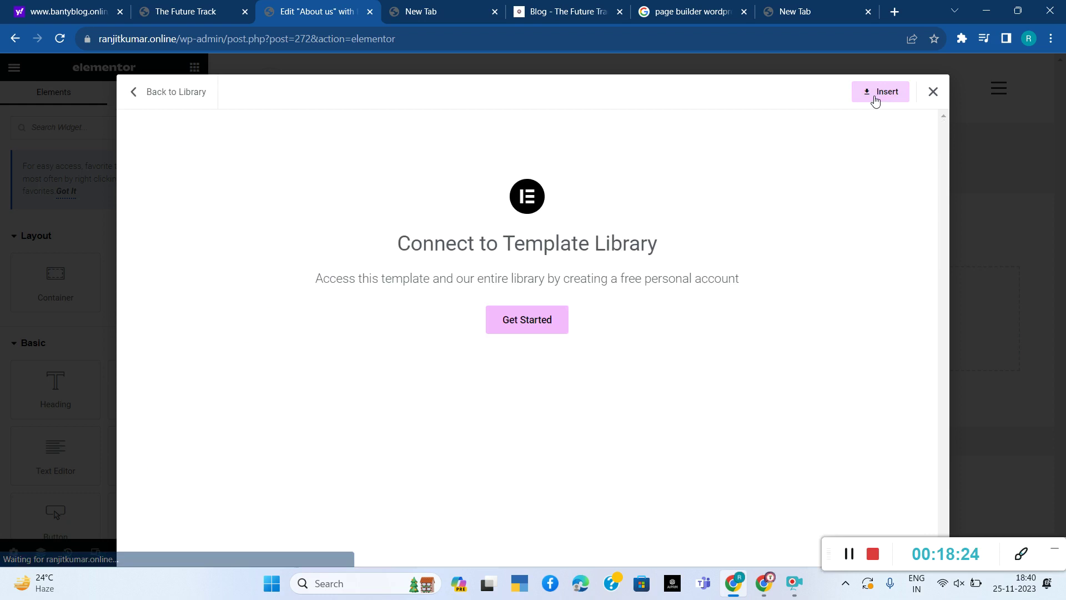
- Abandon the library sign-in, reopen the template Library and try inserting the first page template
{"action": "left_click", "coordinate": [541, 329]}
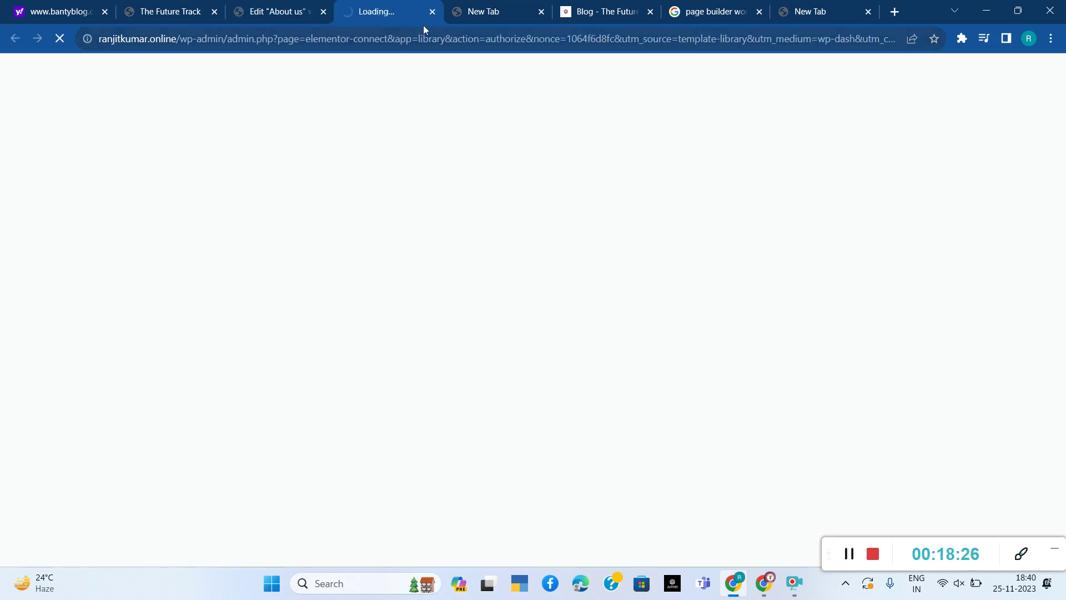
{"action": "left_click", "coordinate": [431, 13]}
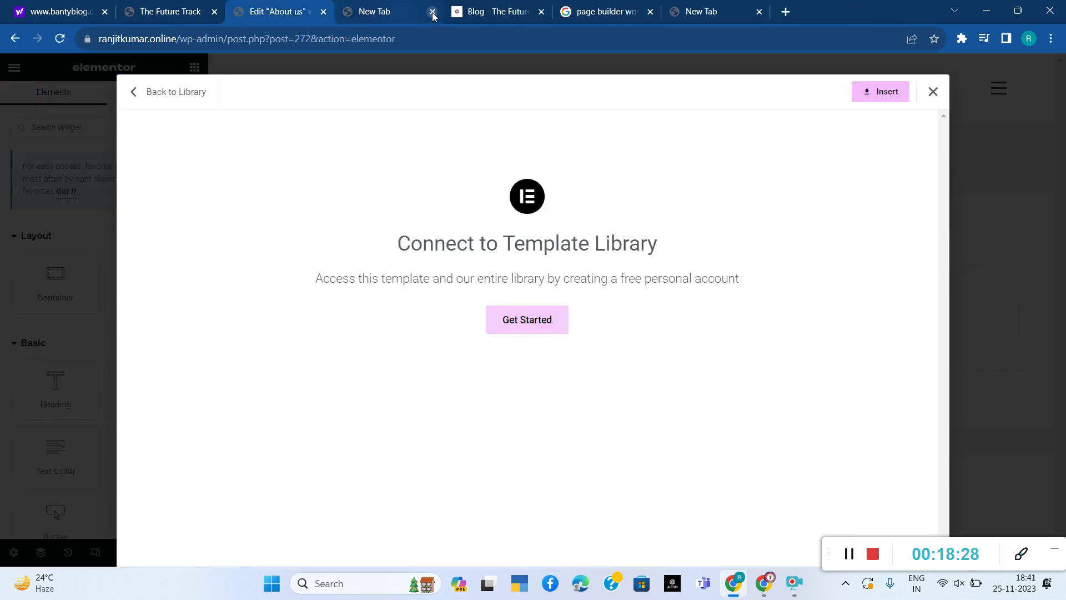
{"action": "left_click", "coordinate": [944, 92]}
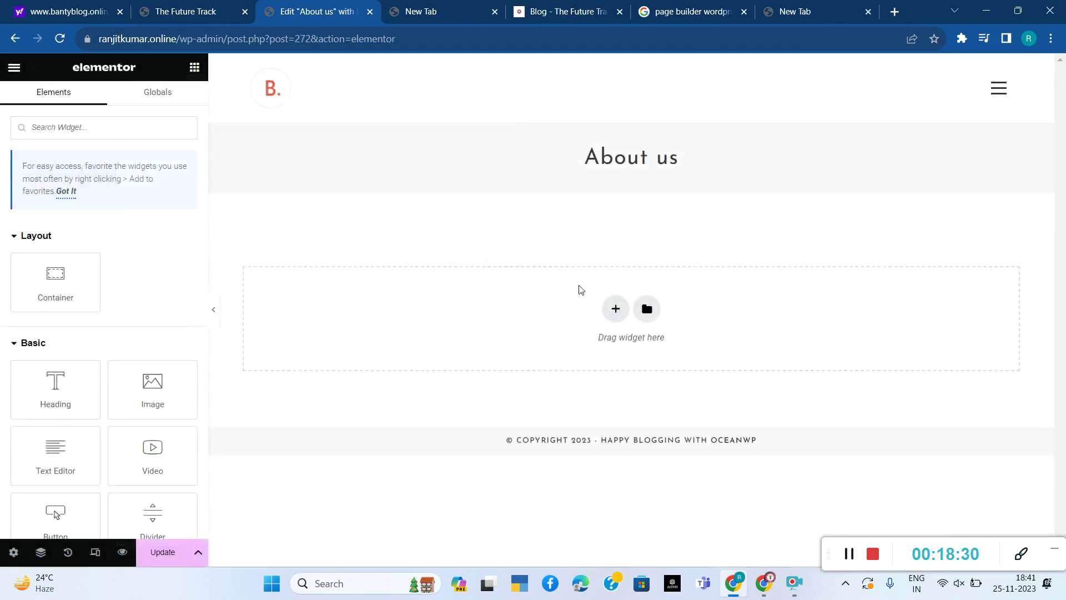
{"action": "left_click", "coordinate": [647, 309]}
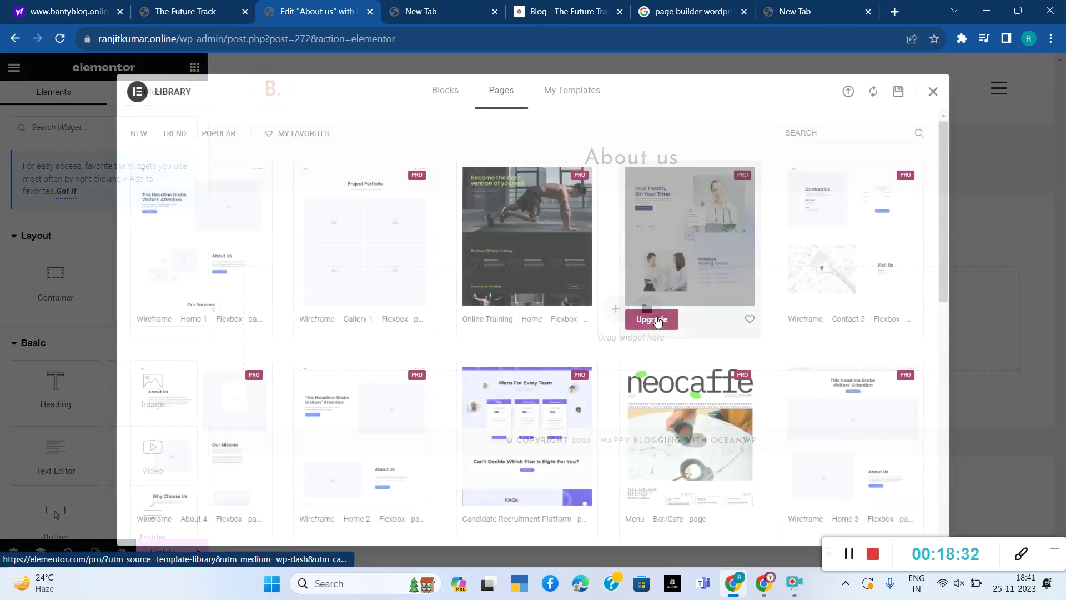
{"action": "mouse_move", "coordinate": [147, 262]}
{"action": "left_click", "coordinate": [165, 319]}
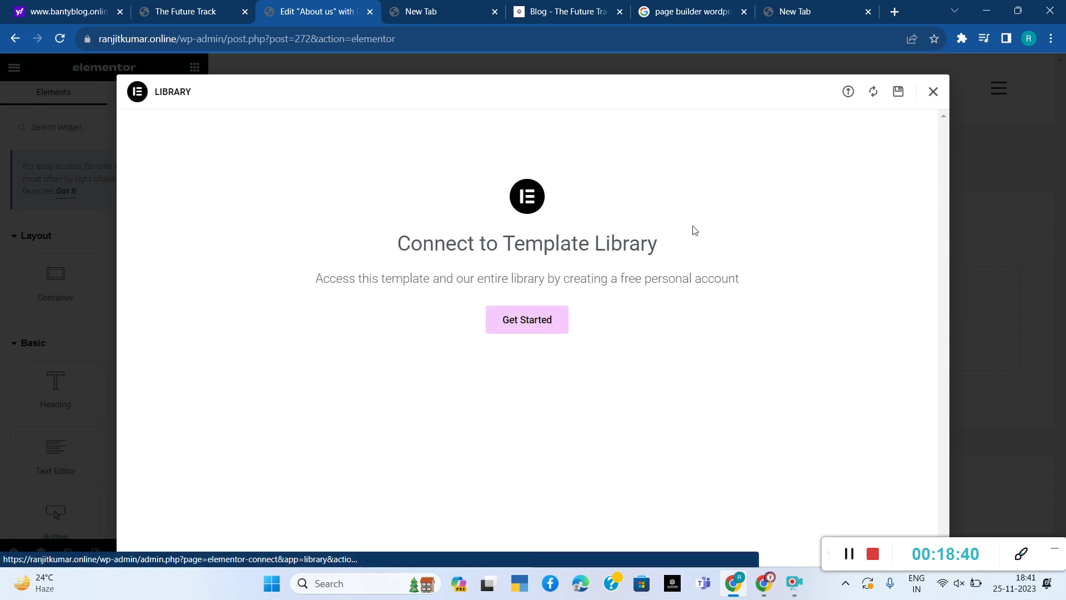
- Cancel the second sign-in attempt and browse the Library's Pages templates again
{"action": "left_click", "coordinate": [555, 330]}
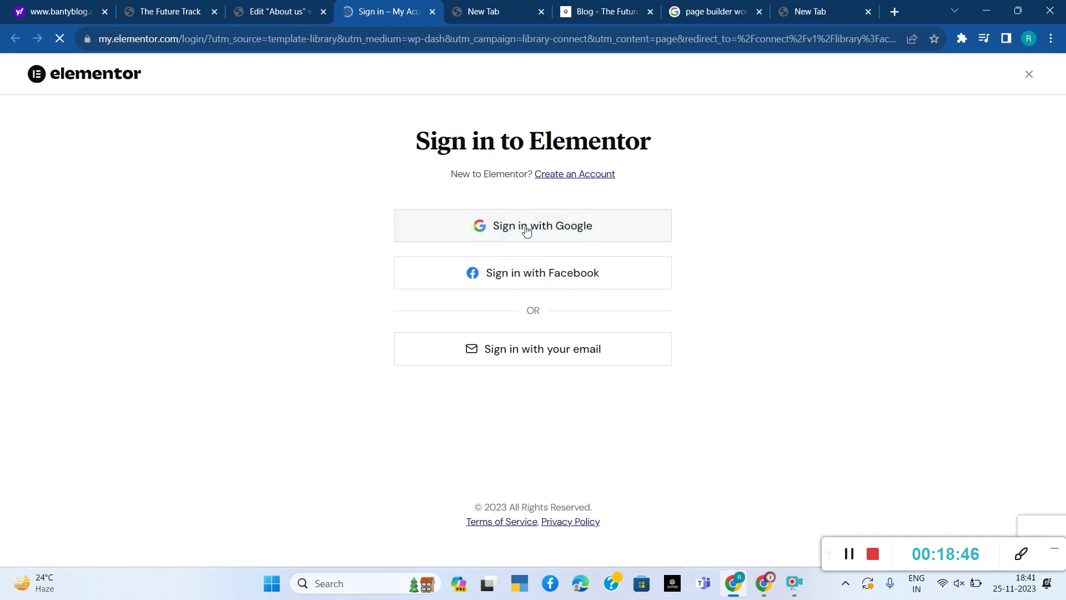
{"action": "left_click", "coordinate": [432, 12]}
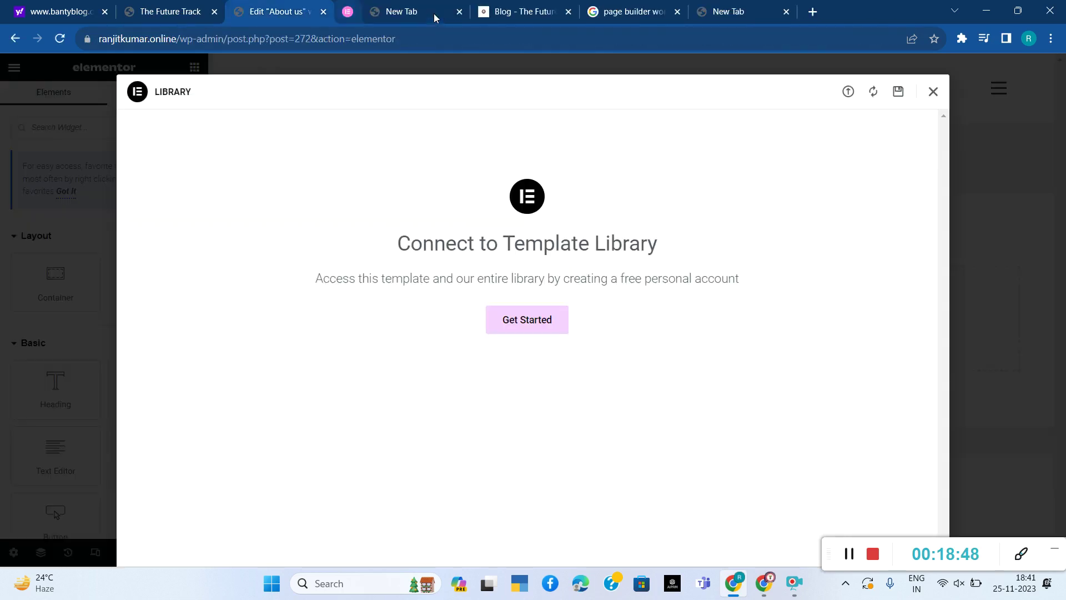
{"action": "left_click", "coordinate": [932, 92]}
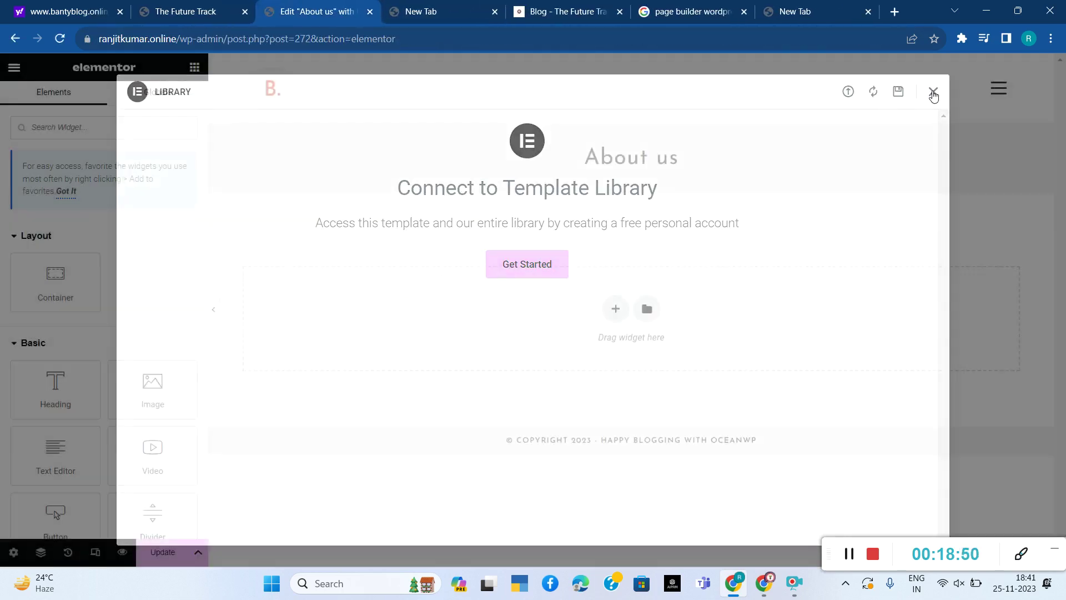
{"action": "left_click", "coordinate": [645, 310]}
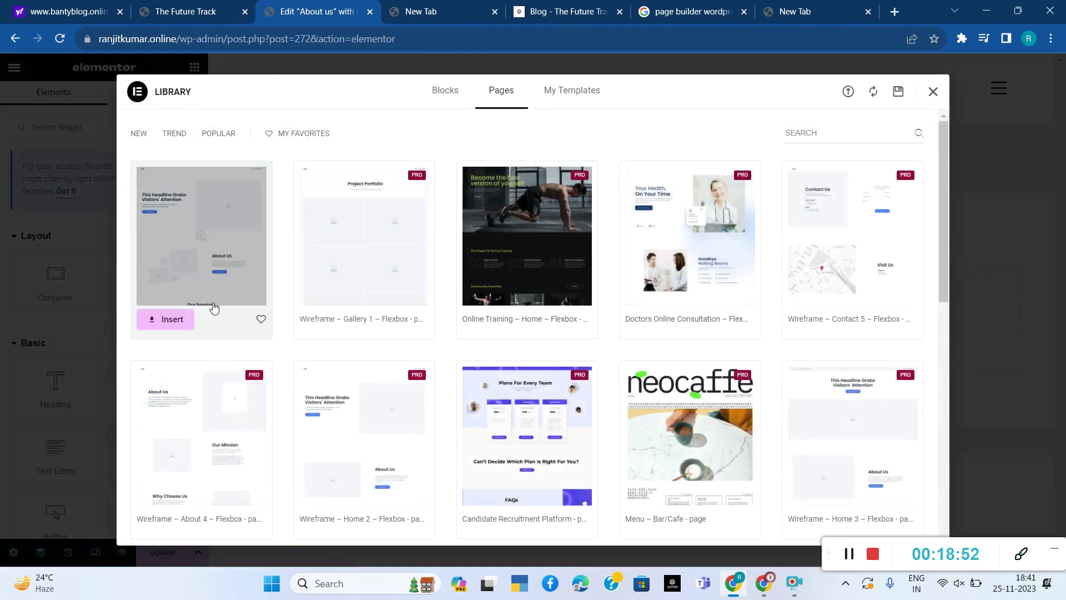
{"action": "scroll", "coordinate": [533, 355], "scroll_direction": "down", "scroll_amount": 1}
{"action": "scroll", "coordinate": [541, 374], "scroll_direction": "down", "scroll_amount": 3}
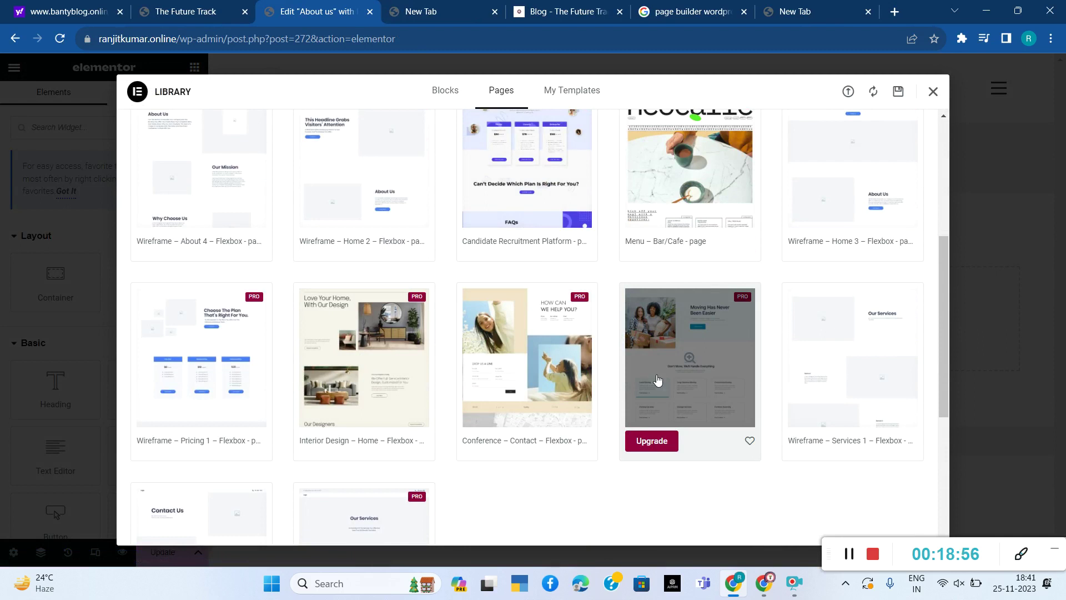
{"action": "scroll", "coordinate": [657, 379], "scroll_direction": "up", "scroll_amount": 4}
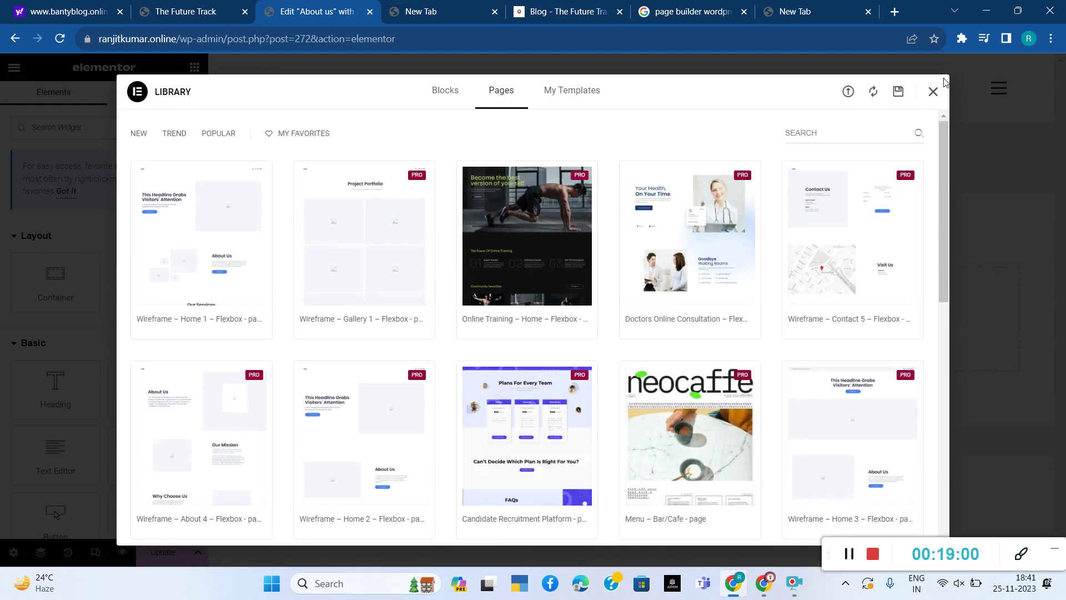
- Close the template Library and add a single-structure container below the About us title
{"action": "left_click", "coordinate": [933, 92]}
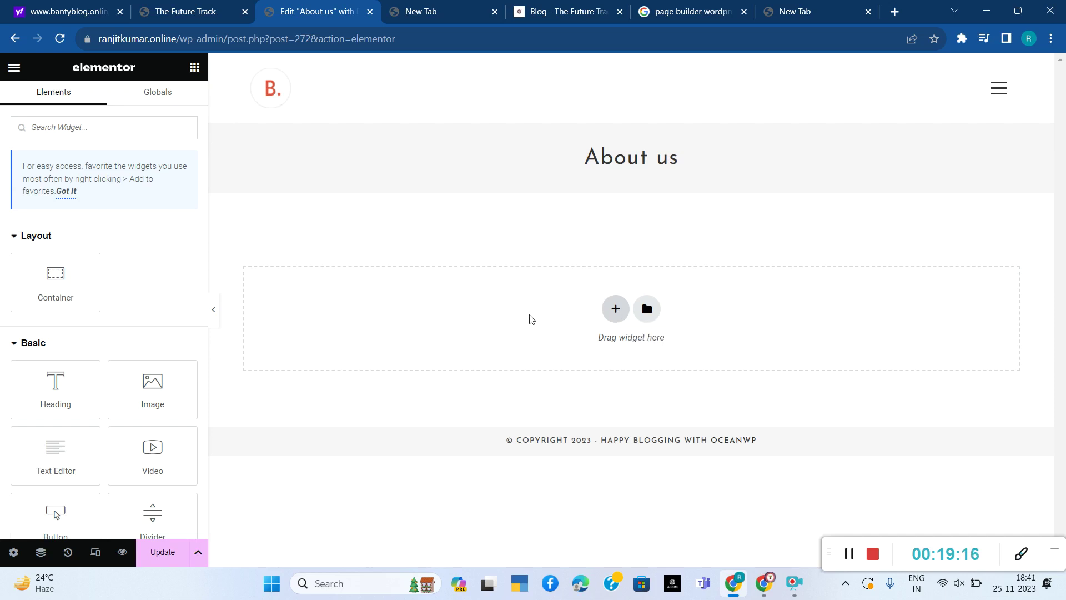
{"action": "left_click", "coordinate": [614, 321]}
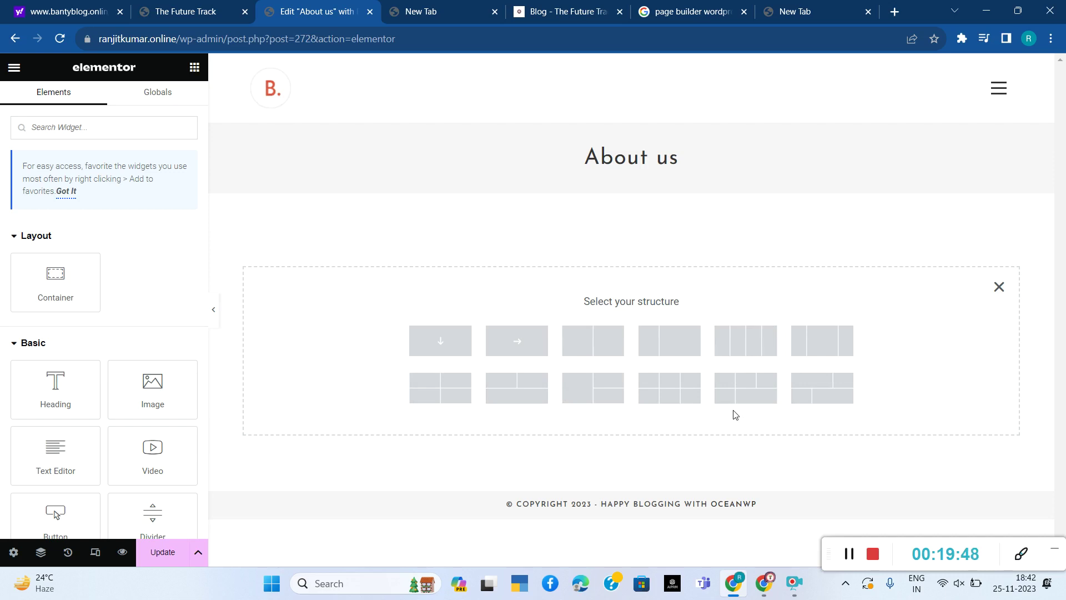
{"action": "left_click", "coordinate": [450, 341]}
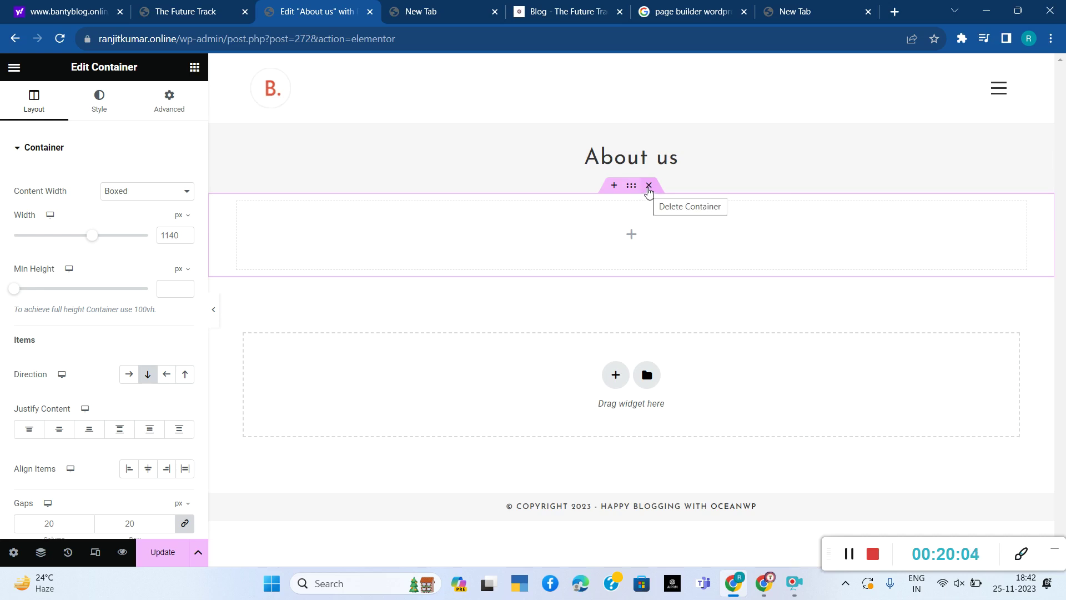
- Delete the empty container and add a fresh single-structure container
{"action": "left_click", "coordinate": [649, 186]}
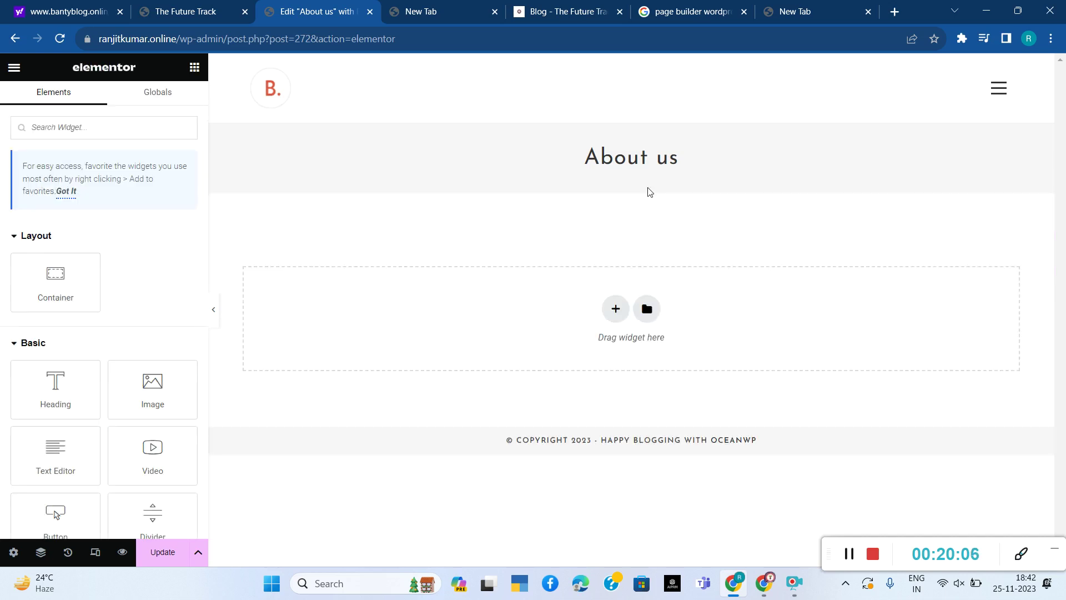
{"action": "left_click", "coordinate": [616, 311]}
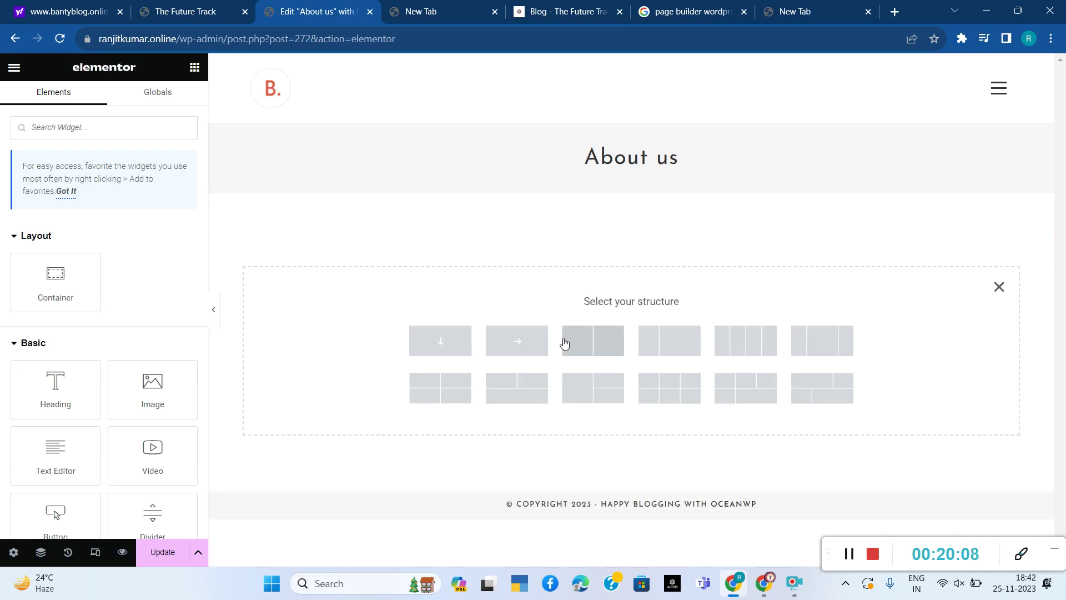
{"action": "left_click", "coordinate": [444, 340]}
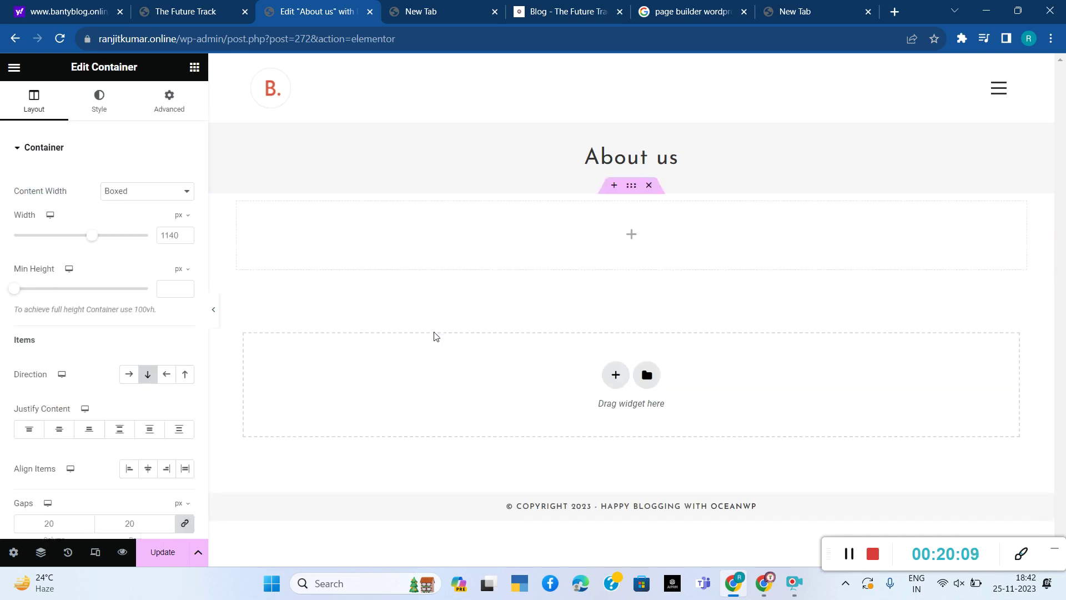
- Remove the extra empty drop area so the container sits right under the title
{"action": "left_click", "coordinate": [613, 187]}
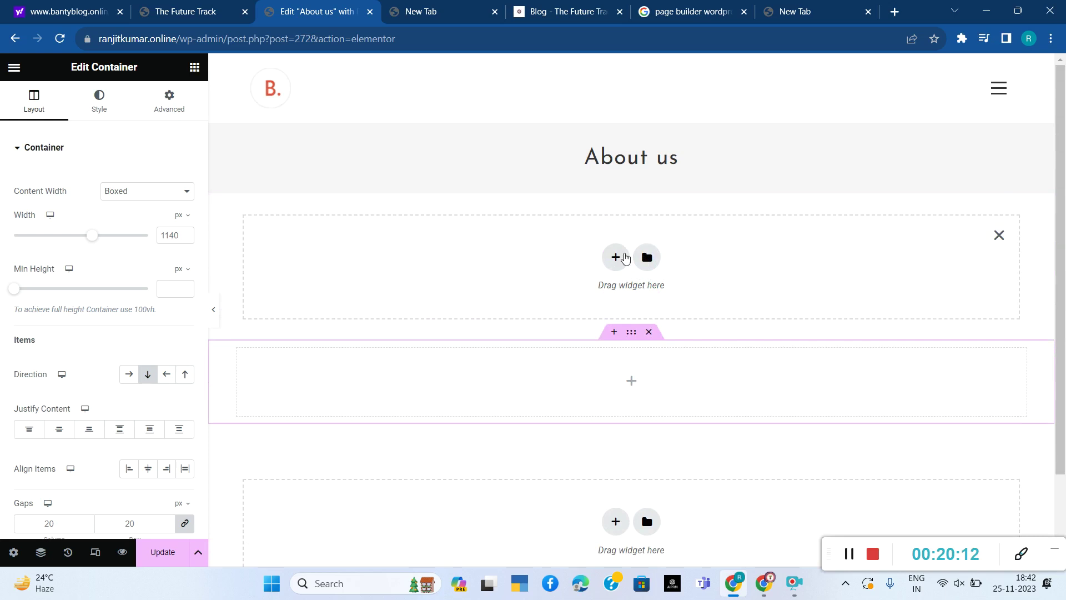
{"action": "left_click", "coordinate": [614, 332]}
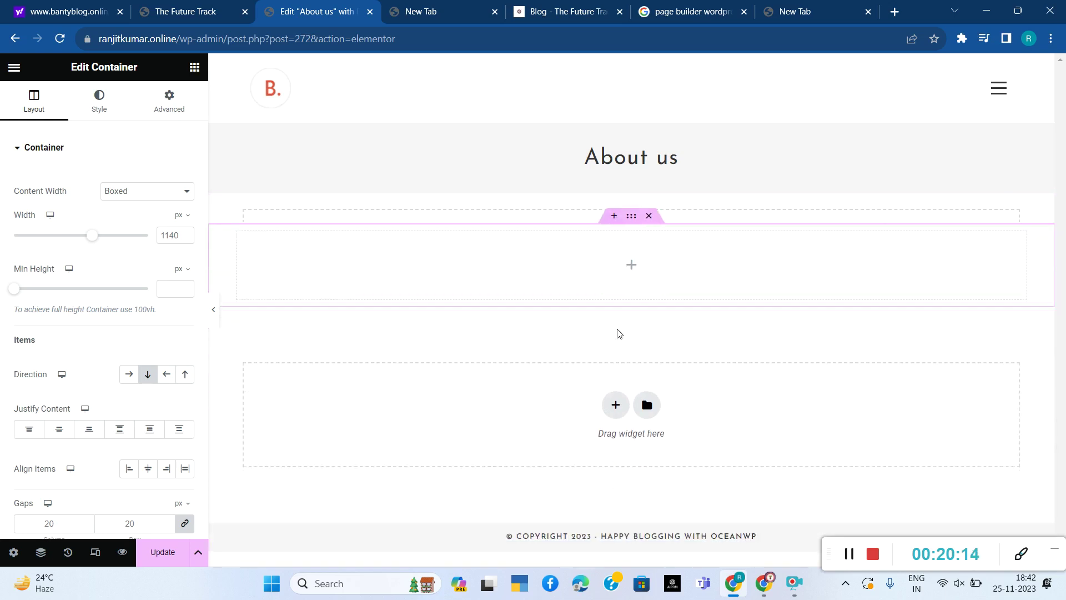
{"action": "left_click", "coordinate": [613, 188]}
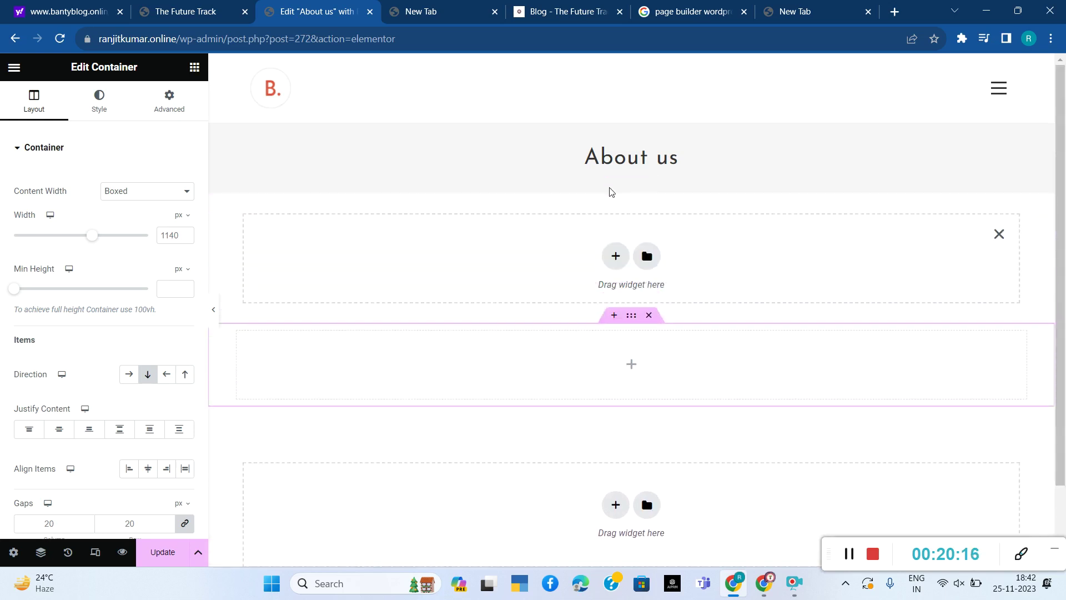
{"action": "left_click", "coordinate": [618, 336]}
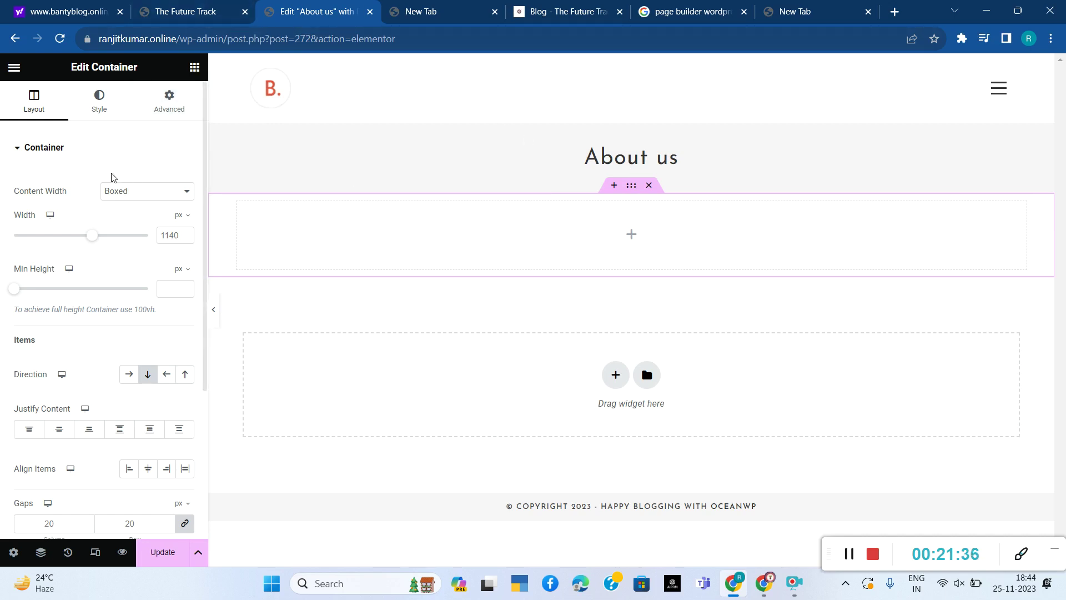
- Keep the container Boxed, 941 px wide with a 253 px minimum height
{"action": "left_click", "coordinate": [118, 196]}
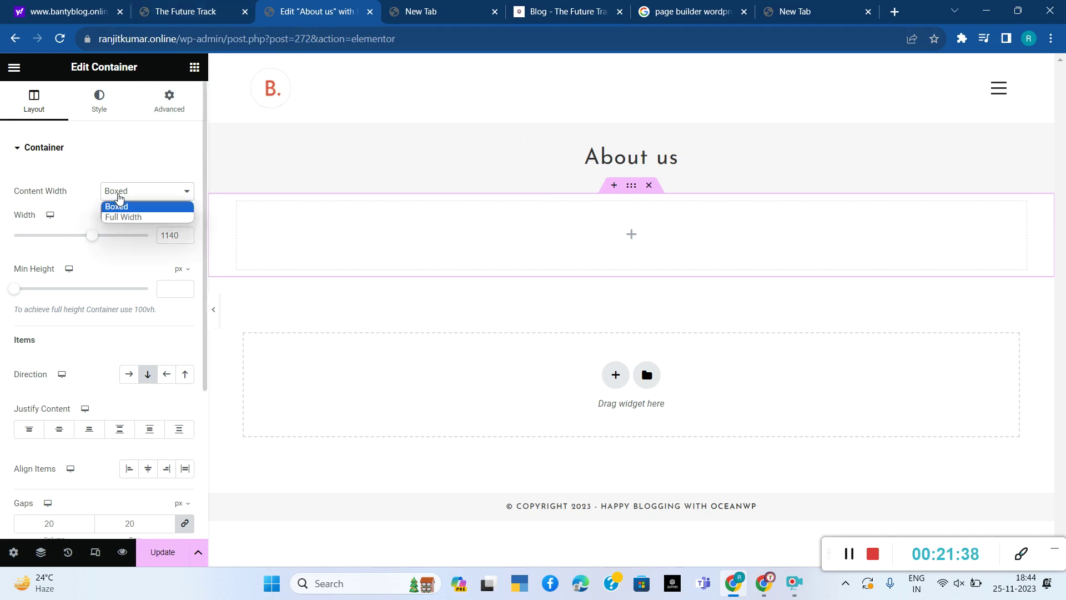
{"action": "left_click", "coordinate": [148, 218]}
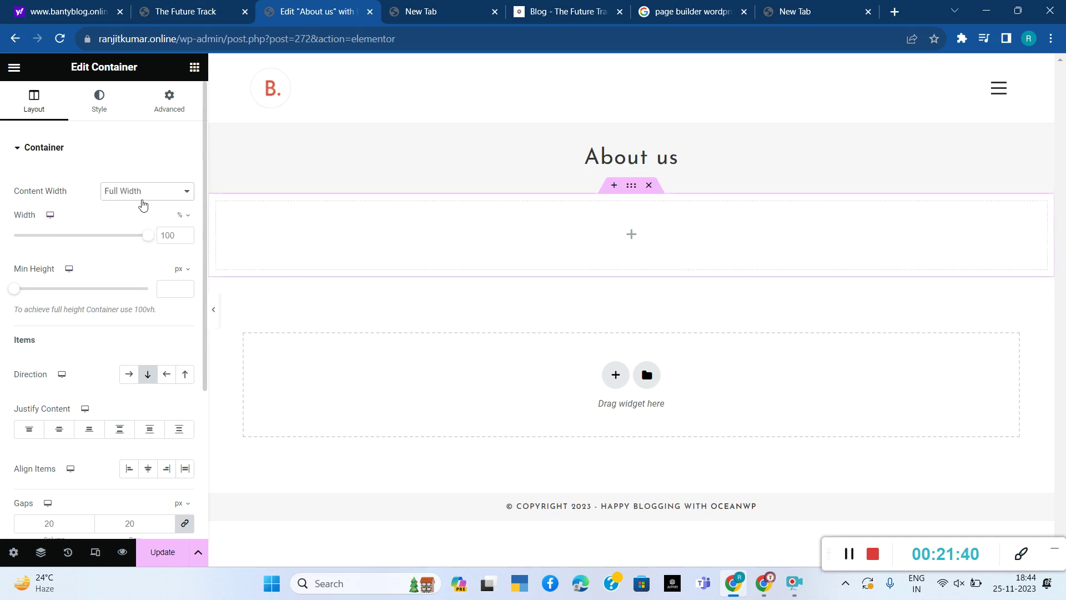
{"action": "left_click", "coordinate": [142, 199]}
{"action": "left_click", "coordinate": [138, 205]}
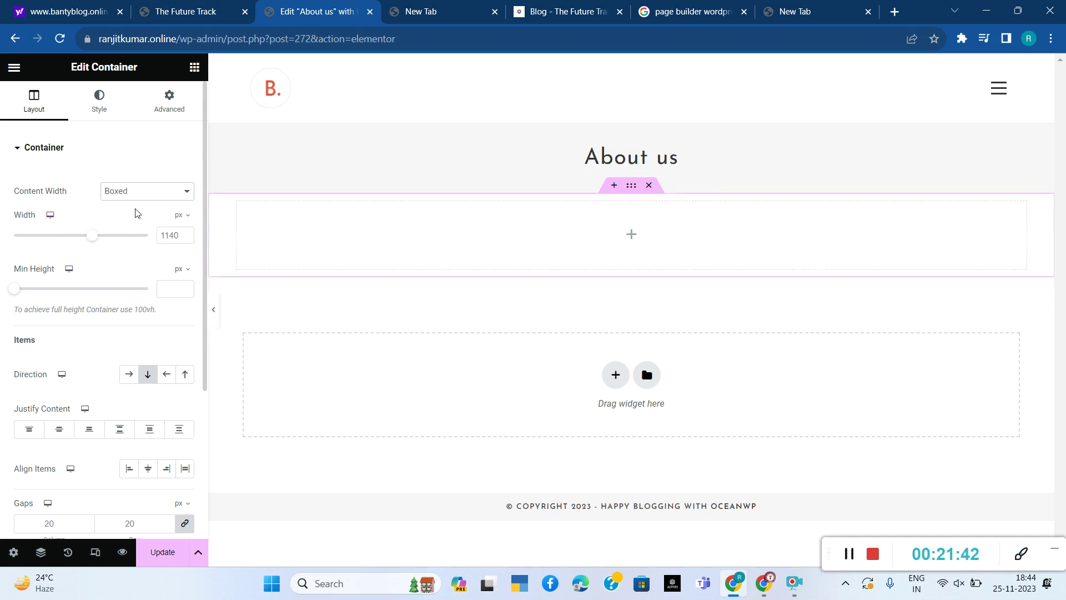
{"action": "left_click_drag", "start_coordinate": [90, 238], "coordinate": [68, 246]}
{"action": "mouse_move", "coordinate": [16, 291]}
{"action": "left_mouse_down"}
{"action": "mouse_move", "coordinate": [83, 290]}
{"action": "mouse_move", "coordinate": [14, 271]}
{"action": "mouse_move", "coordinate": [76, 281]}
{"action": "mouse_move", "coordinate": [31, 290]}
{"action": "left_mouse_up"}
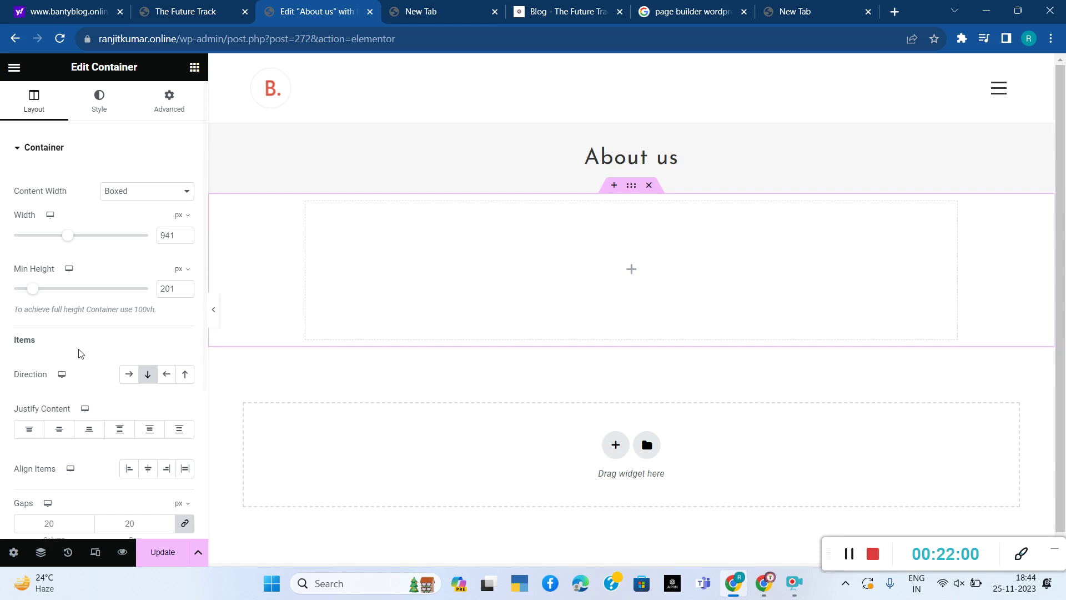
{"action": "mouse_move", "coordinate": [32, 294]}
{"action": "left_mouse_down"}
{"action": "mouse_move", "coordinate": [47, 298]}
{"action": "mouse_move", "coordinate": [36, 308]}
{"action": "left_mouse_up"}
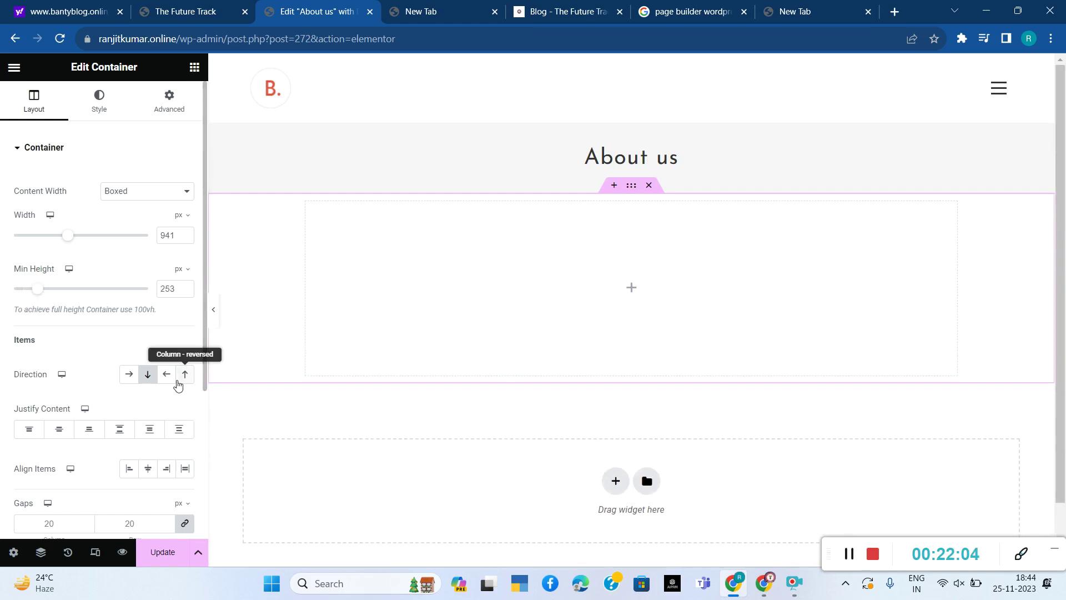
- Set the container's item direction to column-reversed
{"action": "left_click", "coordinate": [167, 376]}
{"action": "left_click", "coordinate": [127, 378]}
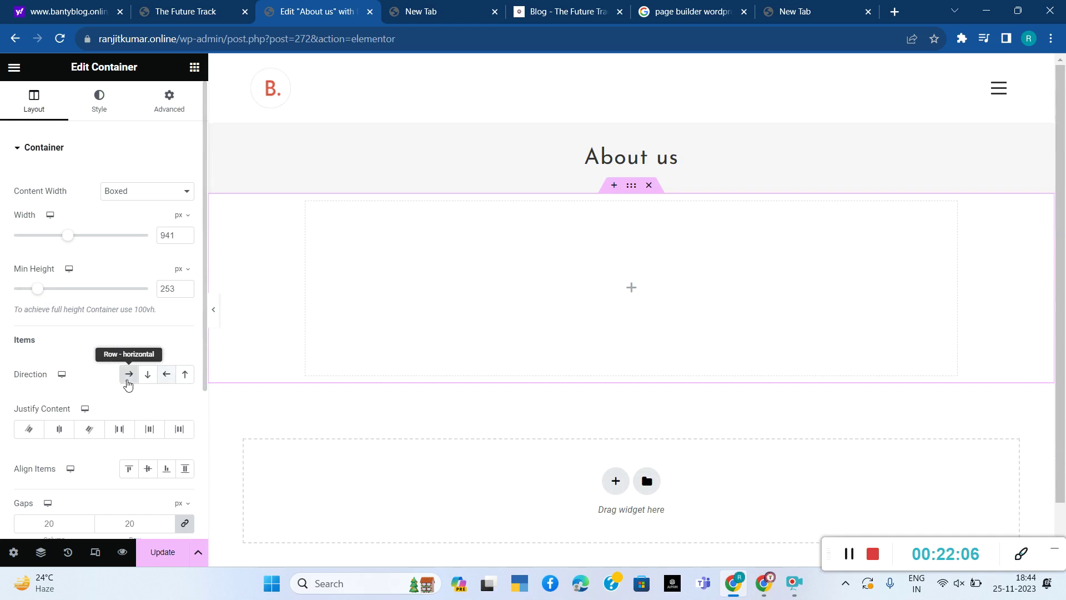
{"action": "left_click", "coordinate": [185, 378]}
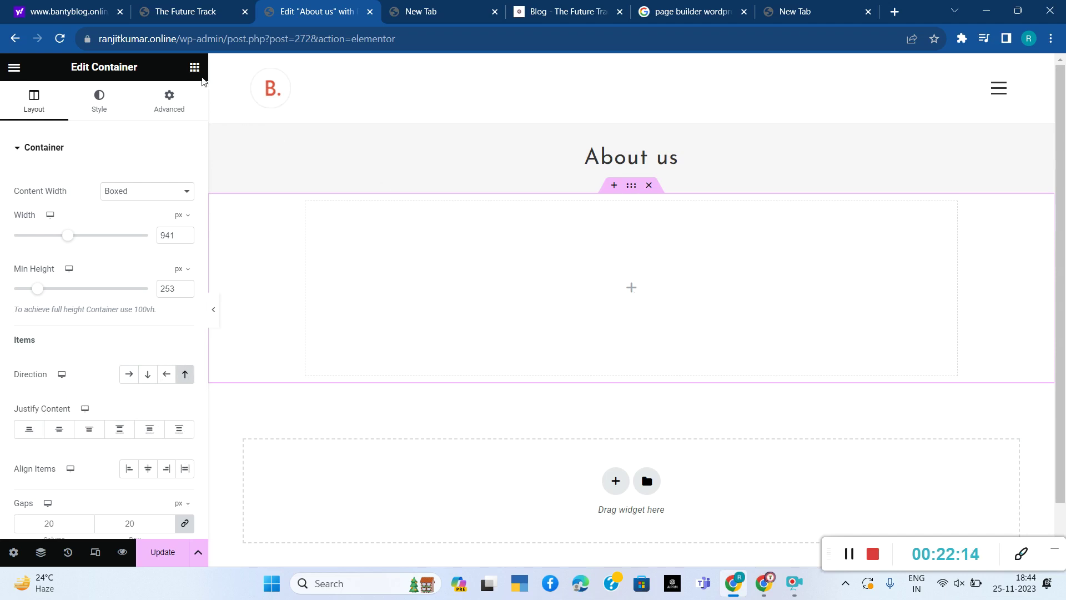
{"action": "left_click", "coordinate": [194, 67]}
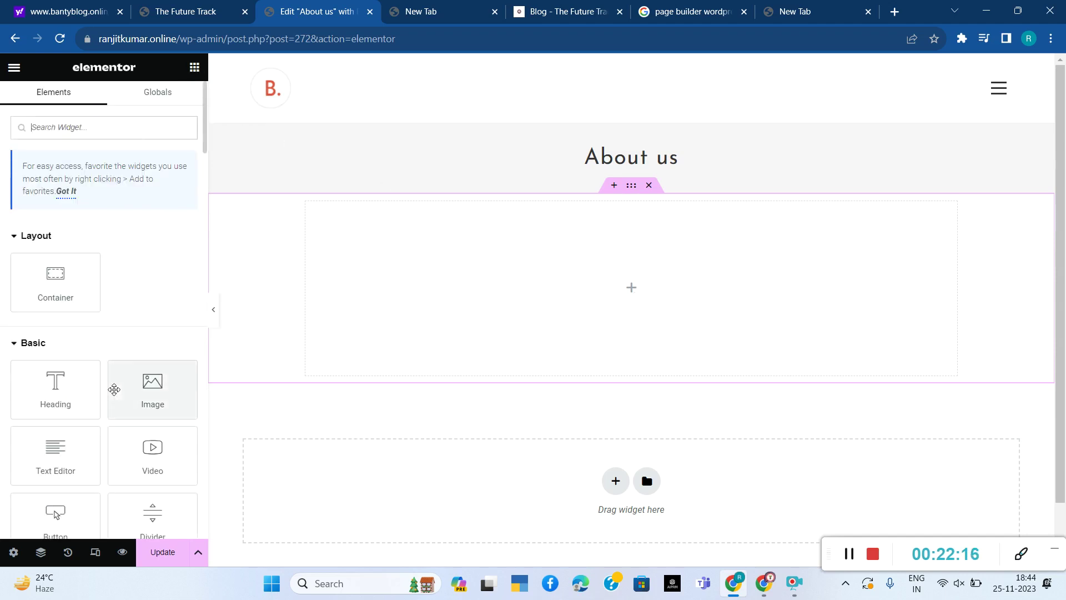
- Place an Image widget in the container showing the portrait photo blog-115.jpg
{"action": "left_click_drag", "start_coordinate": [142, 384], "coordinate": [547, 285]}
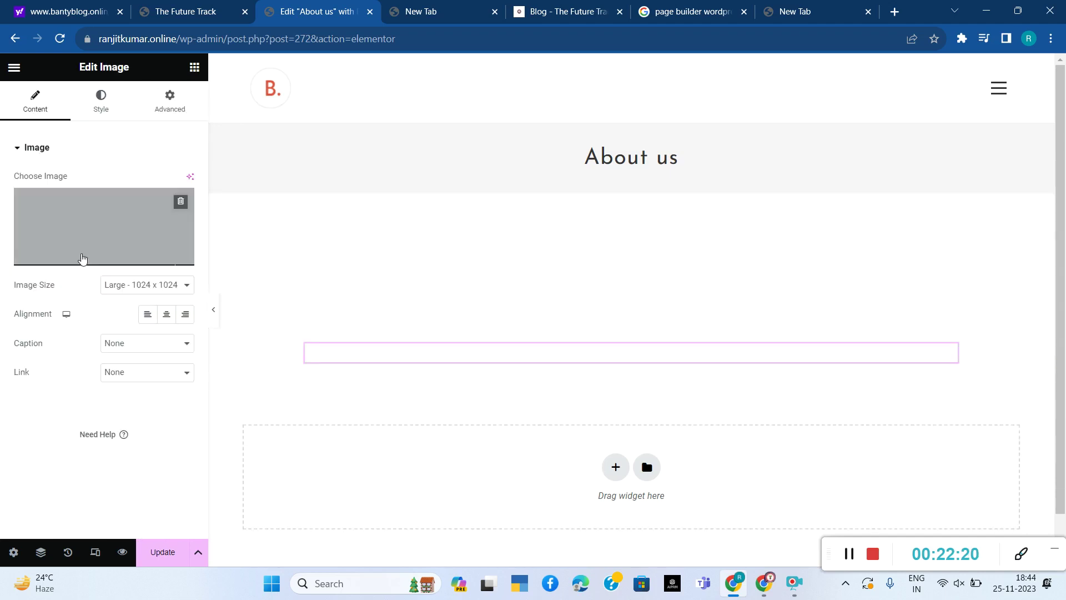
{"action": "left_click", "coordinate": [121, 228]}
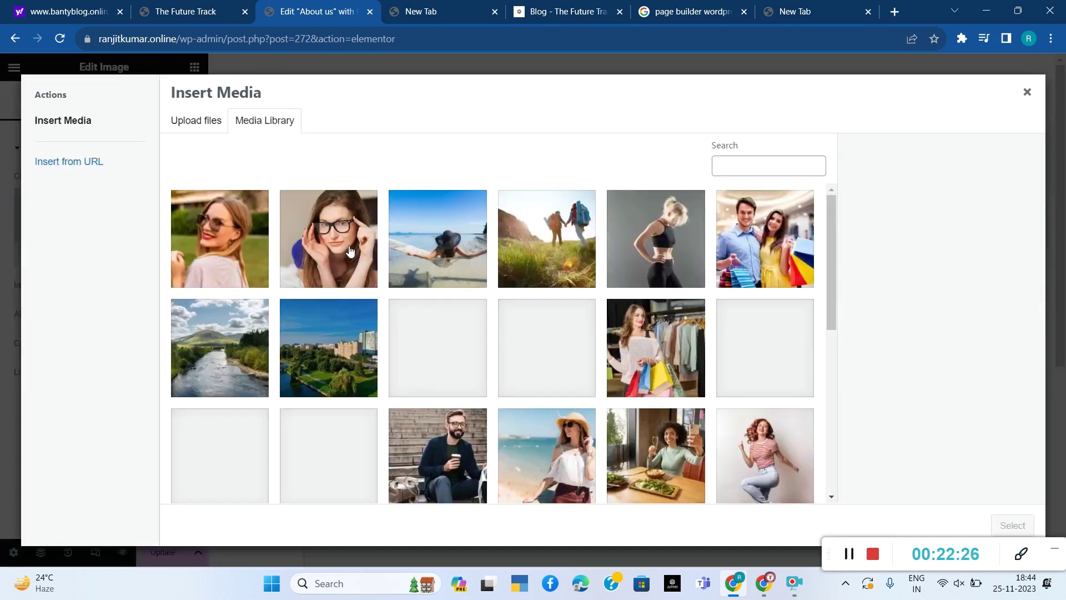
{"action": "left_click", "coordinate": [349, 251]}
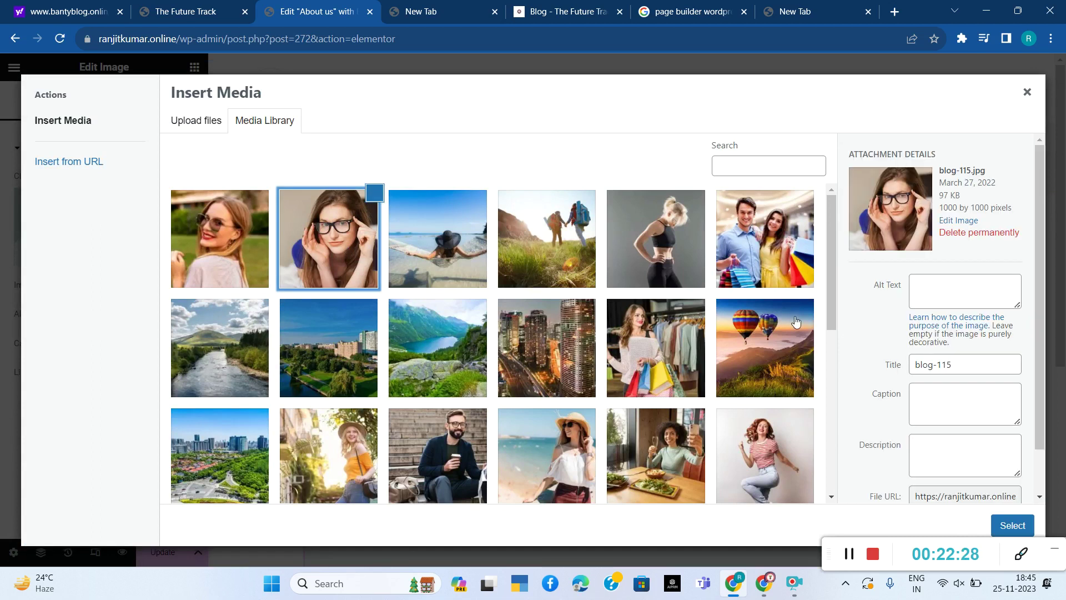
{"action": "left_click", "coordinate": [1011, 525]}
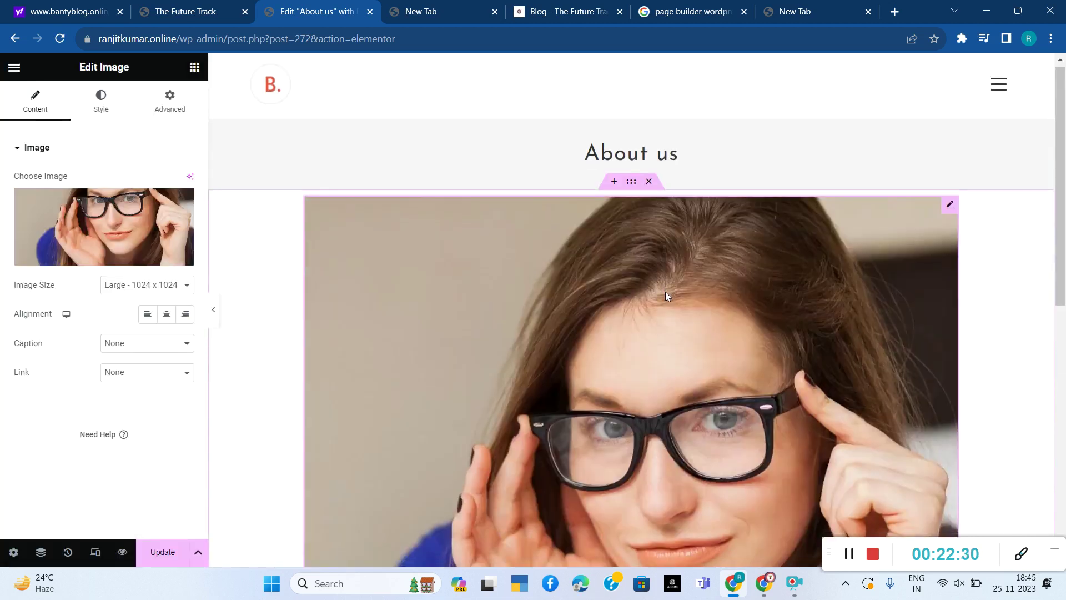
- Review the result, then delete the container holding the portrait photo
{"action": "scroll", "coordinate": [665, 293], "scroll_direction": "down", "scroll_amount": 8}
{"action": "scroll", "coordinate": [665, 295], "scroll_direction": "up", "scroll_amount": 10}
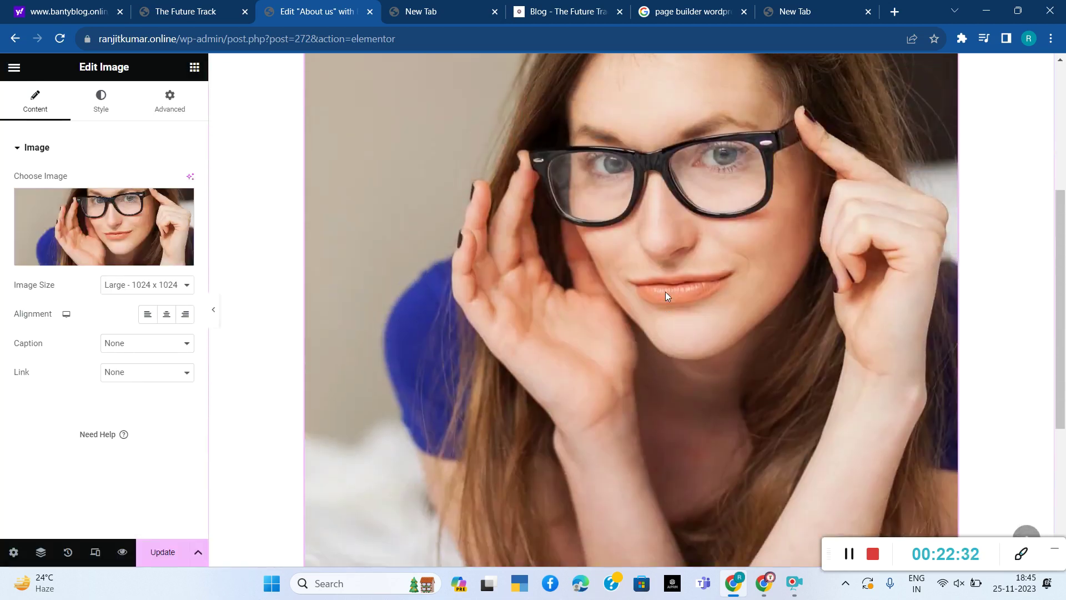
{"action": "scroll", "coordinate": [665, 294], "scroll_direction": "down", "scroll_amount": 5}
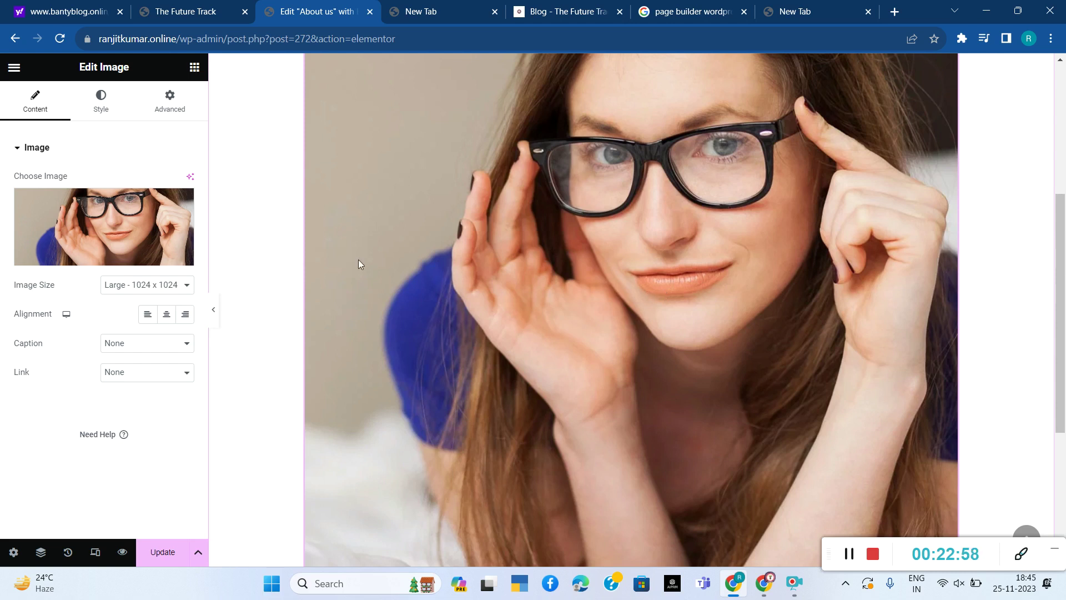
{"action": "scroll", "coordinate": [354, 434], "scroll_direction": "down", "scroll_amount": 2}
{"action": "scroll", "coordinate": [355, 434], "scroll_direction": "up", "scroll_amount": 2}
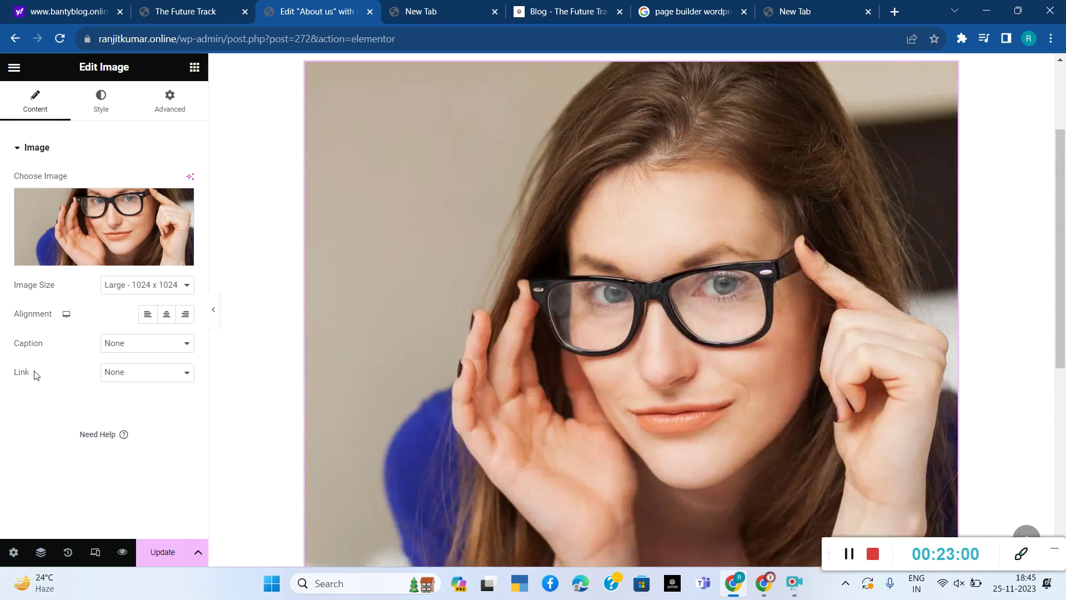
{"action": "scroll", "coordinate": [518, 291], "scroll_direction": "up", "scroll_amount": 5}
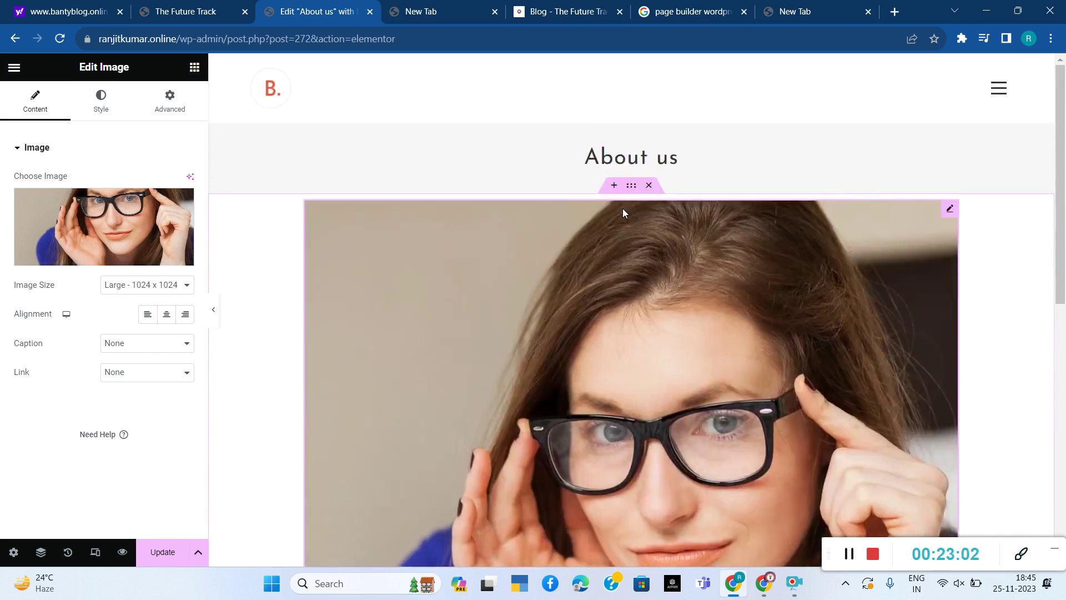
{"action": "left_click", "coordinate": [649, 185]}
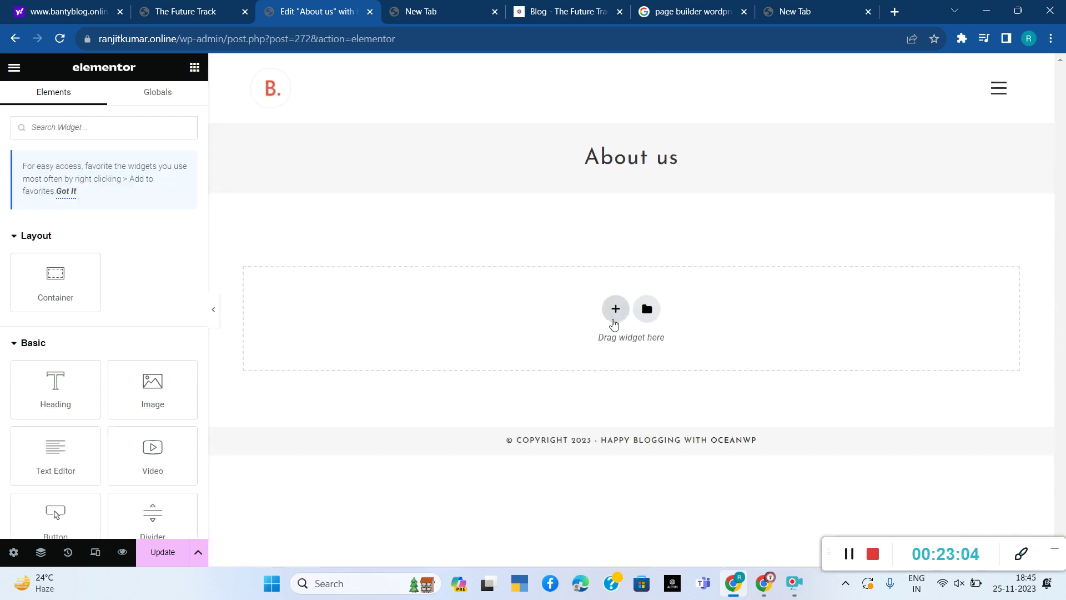
- Add a single-structure container below the title holding the beach hammock image blog-28.jpg
{"action": "left_click", "coordinate": [613, 308]}
{"action": "left_click", "coordinate": [439, 341]}
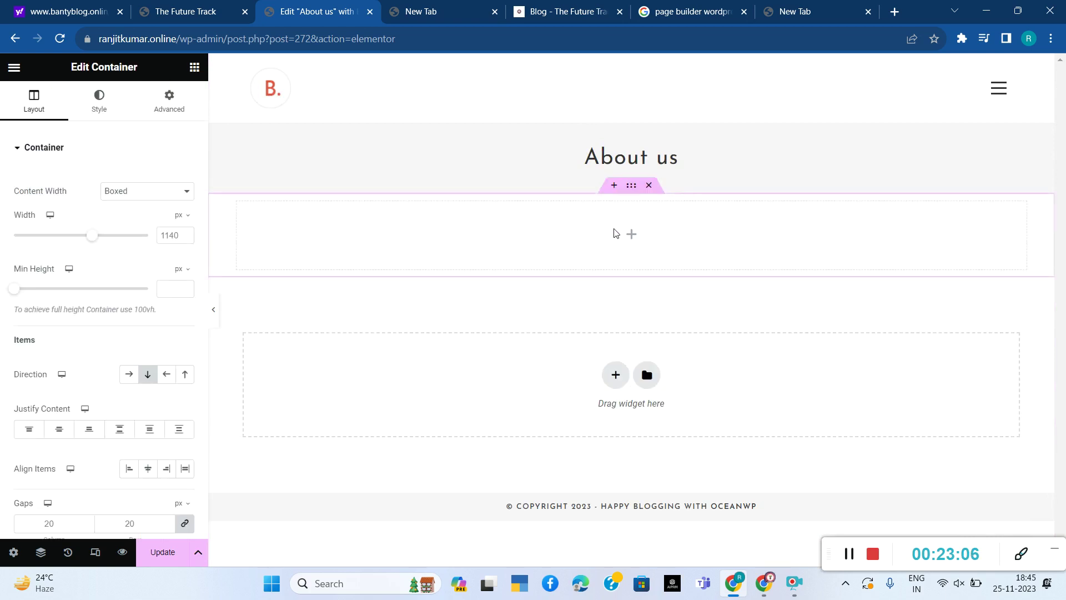
{"action": "left_click", "coordinate": [194, 67]}
{"action": "left_click_drag", "start_coordinate": [113, 395], "coordinate": [506, 222]}
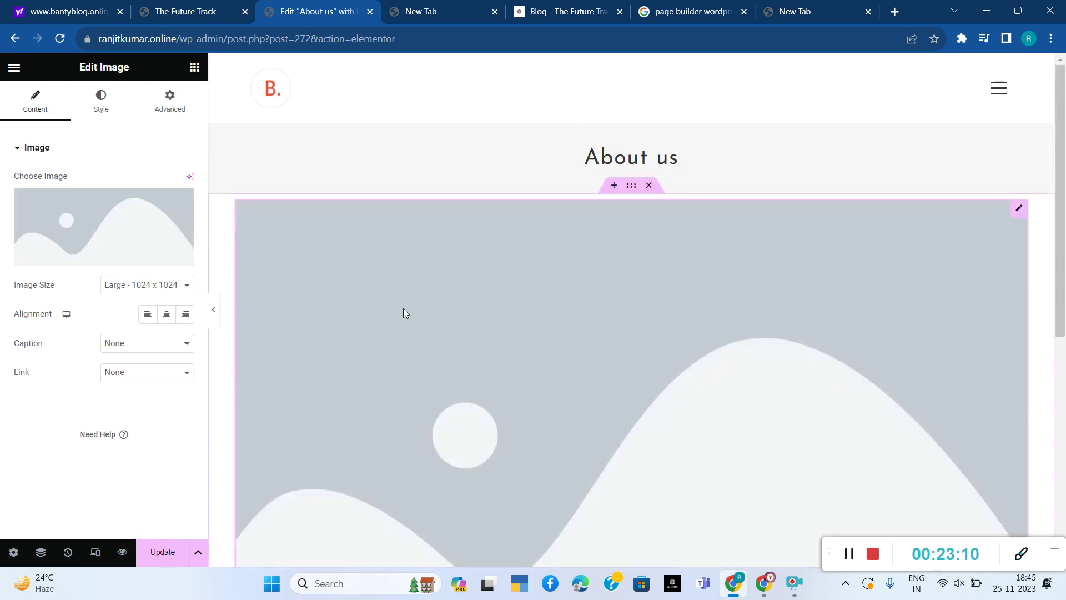
{"action": "left_click", "coordinate": [138, 237]}
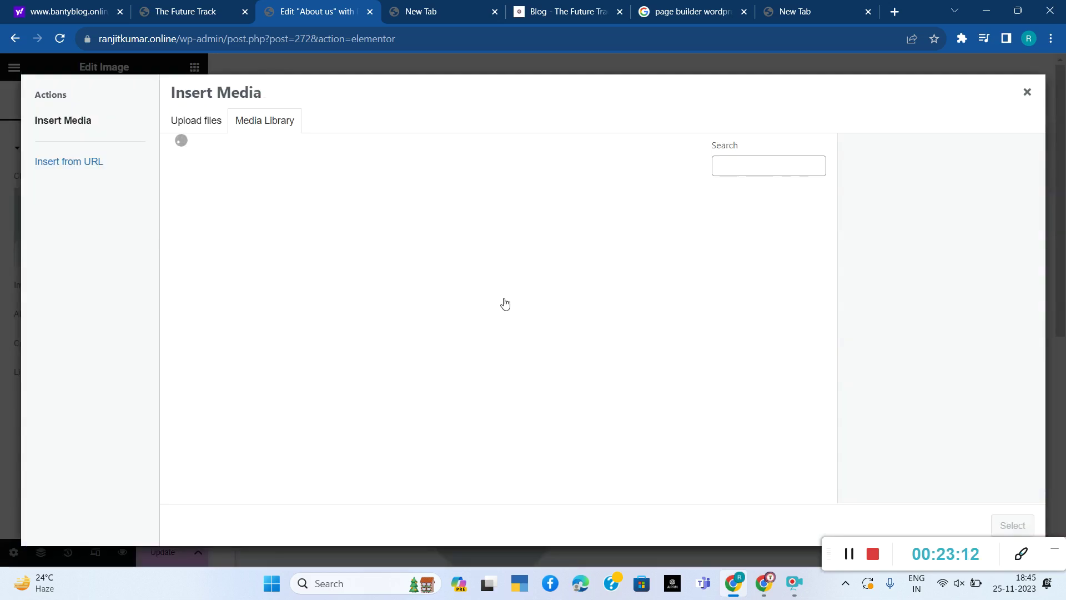
{"action": "left_click", "coordinate": [475, 245]}
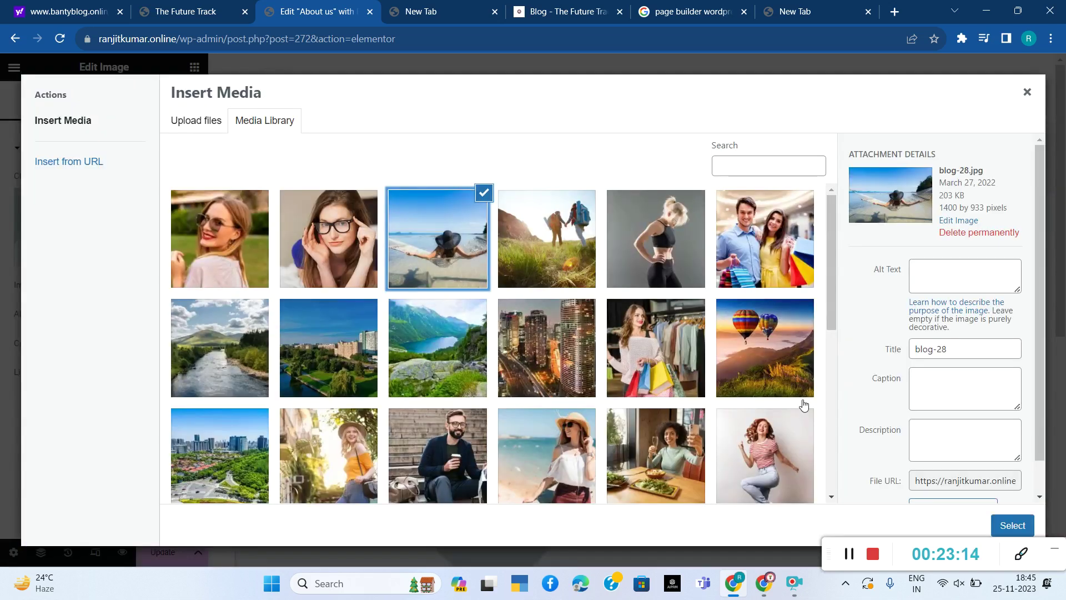
{"action": "left_click", "coordinate": [1012, 526]}
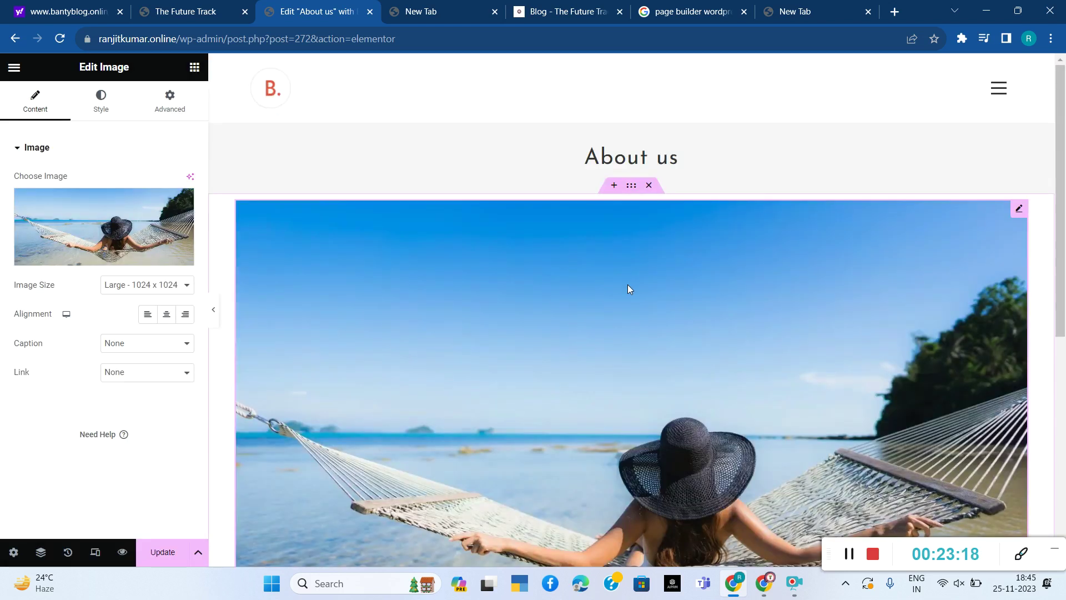
{"action": "scroll", "coordinate": [626, 286], "scroll_direction": "down", "scroll_amount": 5}
{"action": "scroll", "coordinate": [626, 284], "scroll_direction": "up", "scroll_amount": 5}
- Set the hammock container's Content Width to Full Width
{"action": "left_click", "coordinate": [631, 188]}
{"action": "left_click_drag", "start_coordinate": [91, 236], "coordinate": [27, 247]}
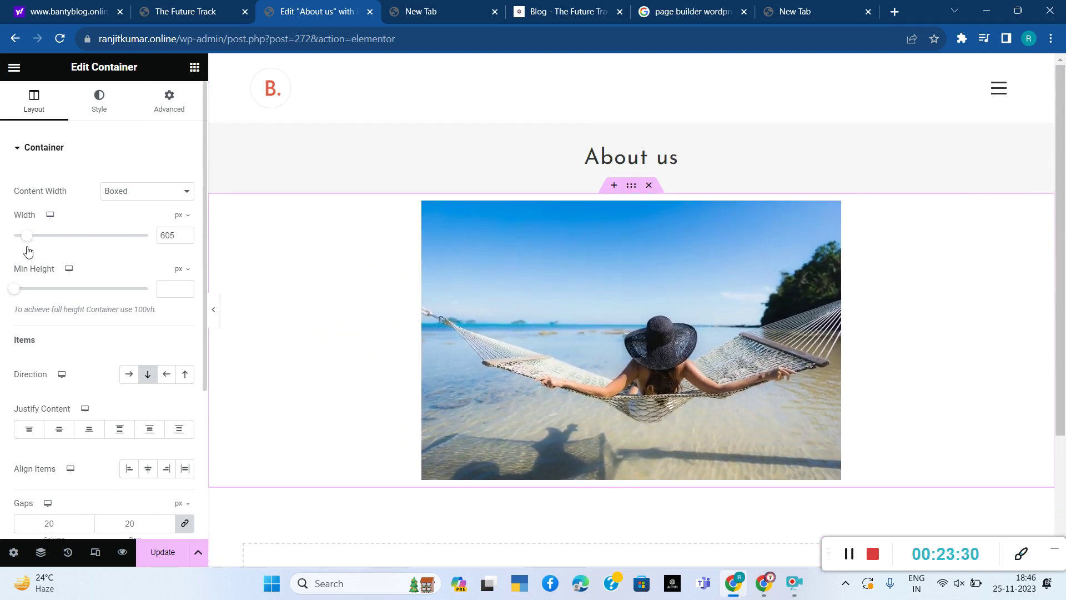
{"action": "left_click", "coordinate": [108, 196]}
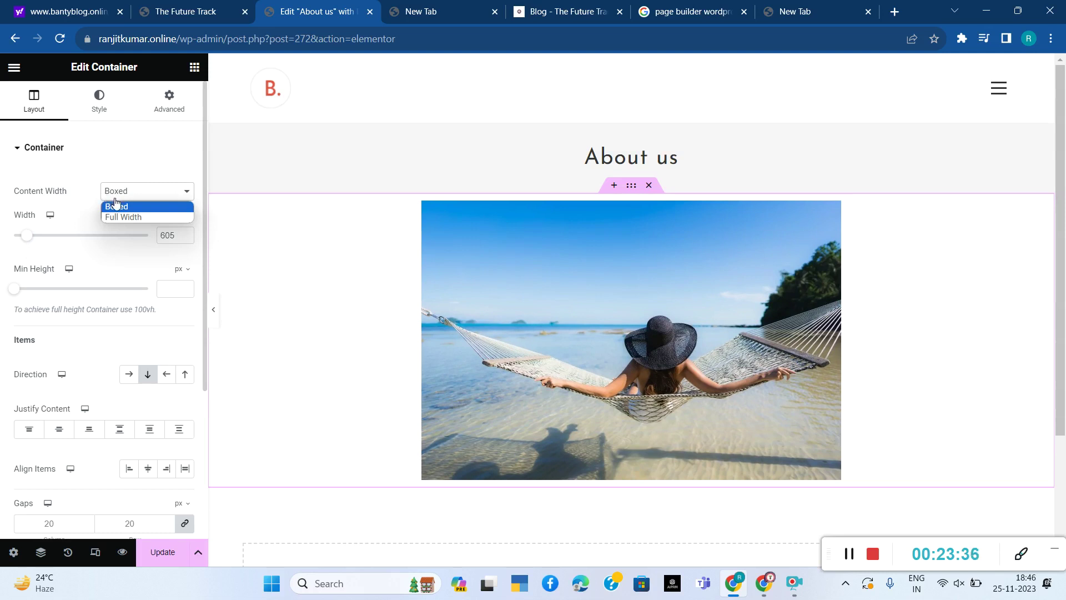
{"action": "left_click", "coordinate": [135, 218]}
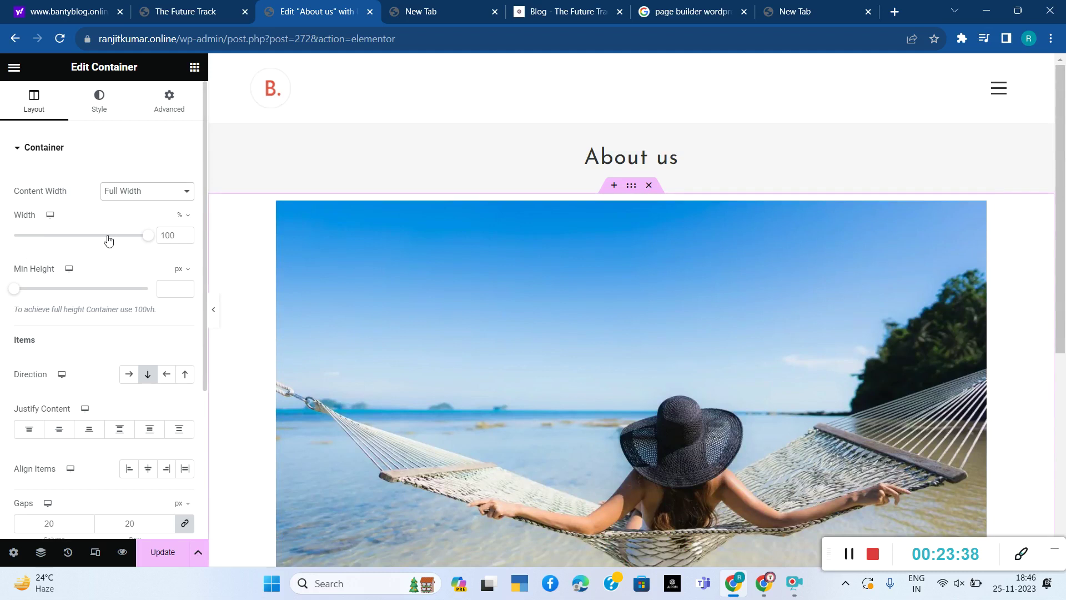